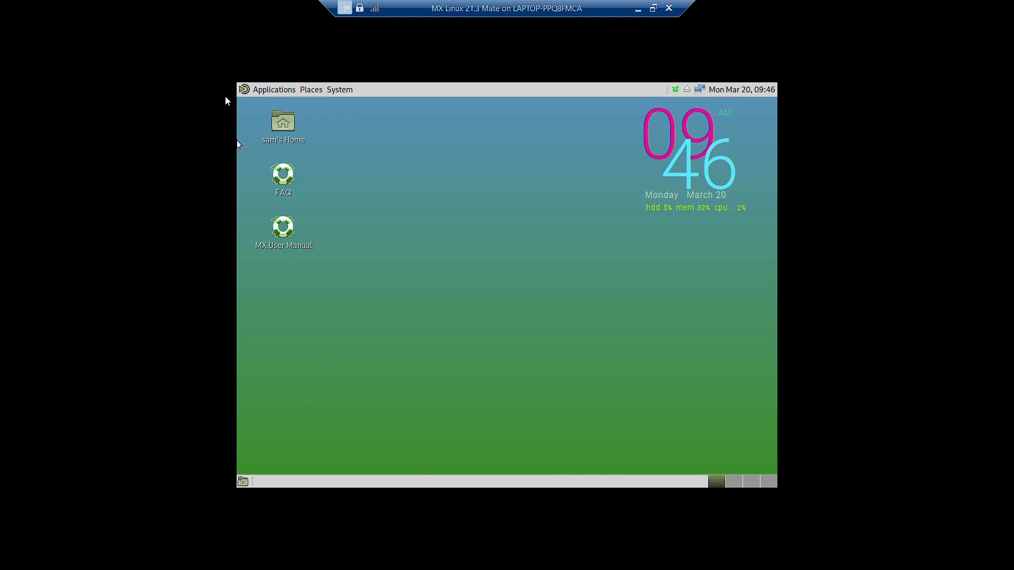
- Browse the installed application categories in the Applications menu, then close it
{"action": "left_click", "coordinate": [250, 91]}
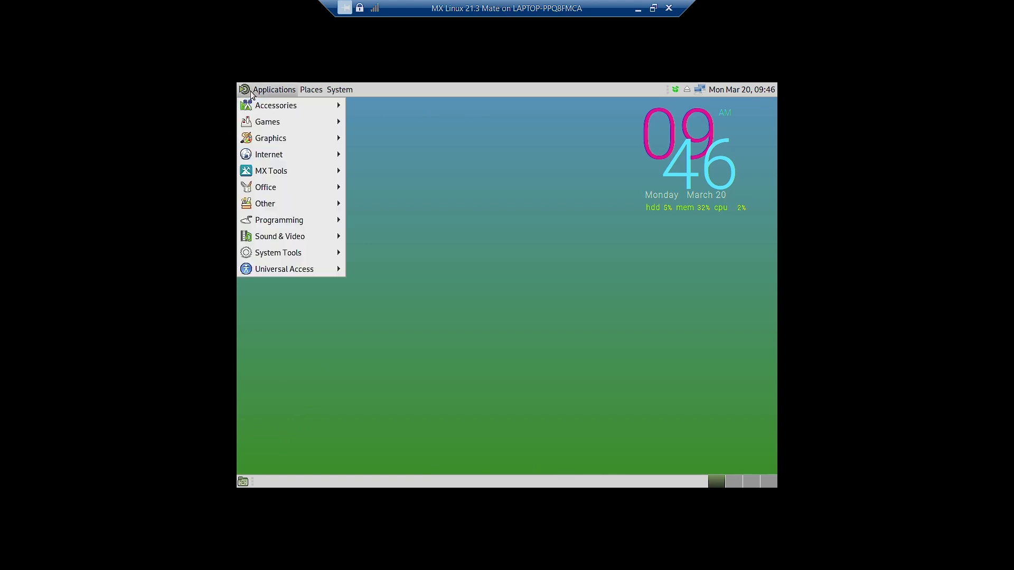
{"action": "mouse_move", "coordinate": [310, 91]}
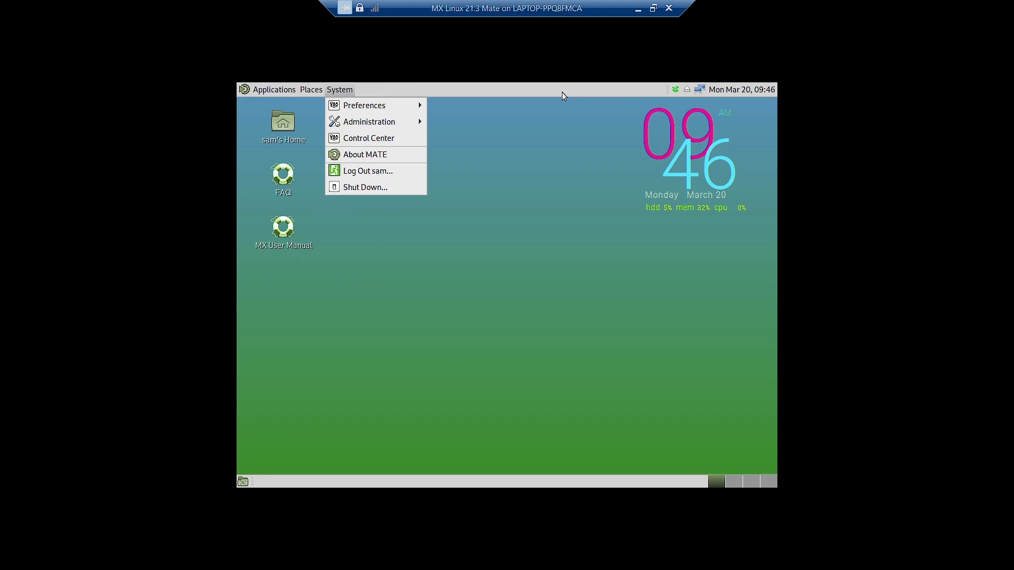
{"action": "left_click", "coordinate": [562, 110]}
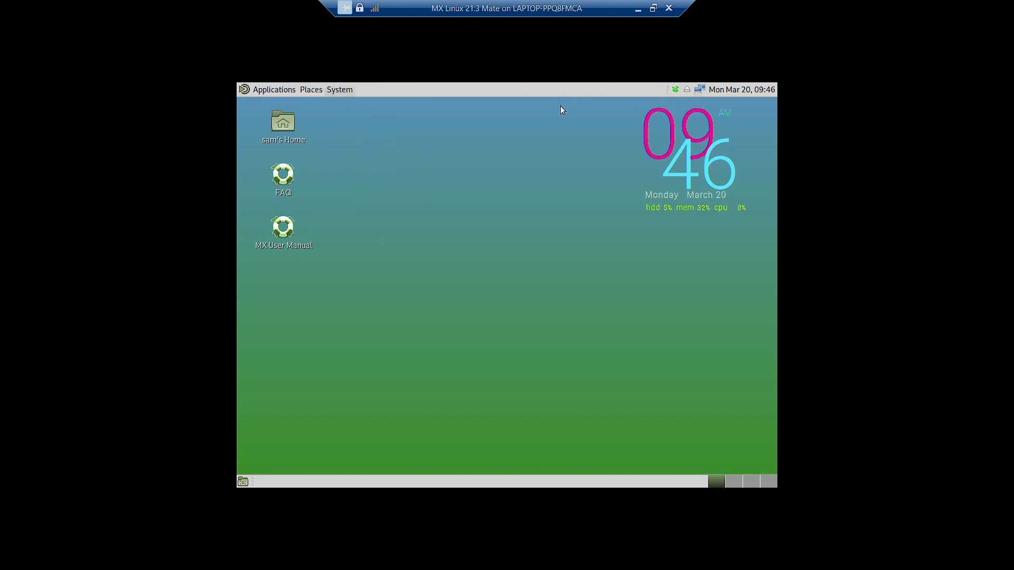
- Review the list of pending system upgrades, then close the updater window
{"action": "left_click", "coordinate": [675, 90]}
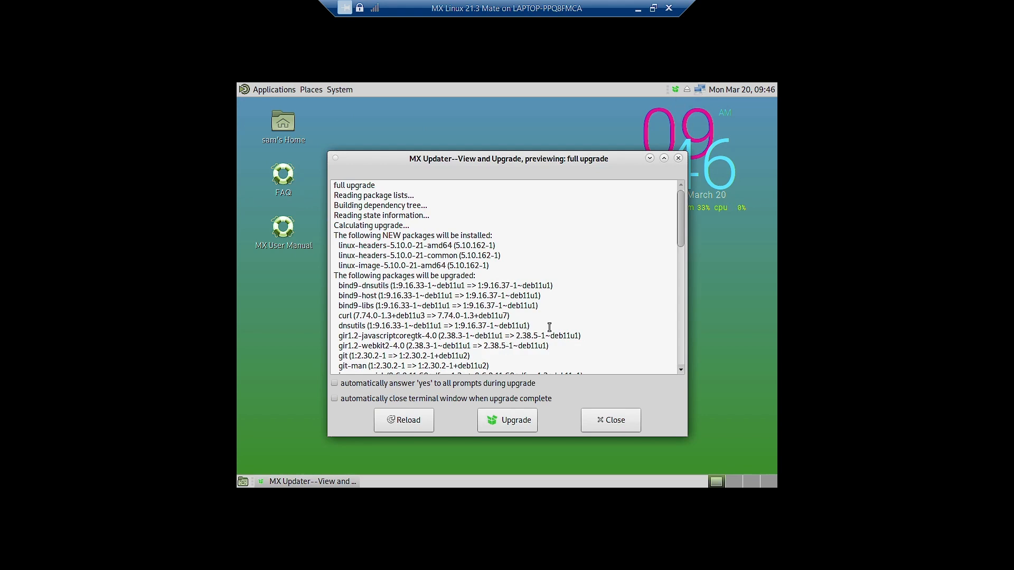
{"action": "scroll", "coordinate": [556, 325], "scroll_direction": "down", "scroll_amount": 15}
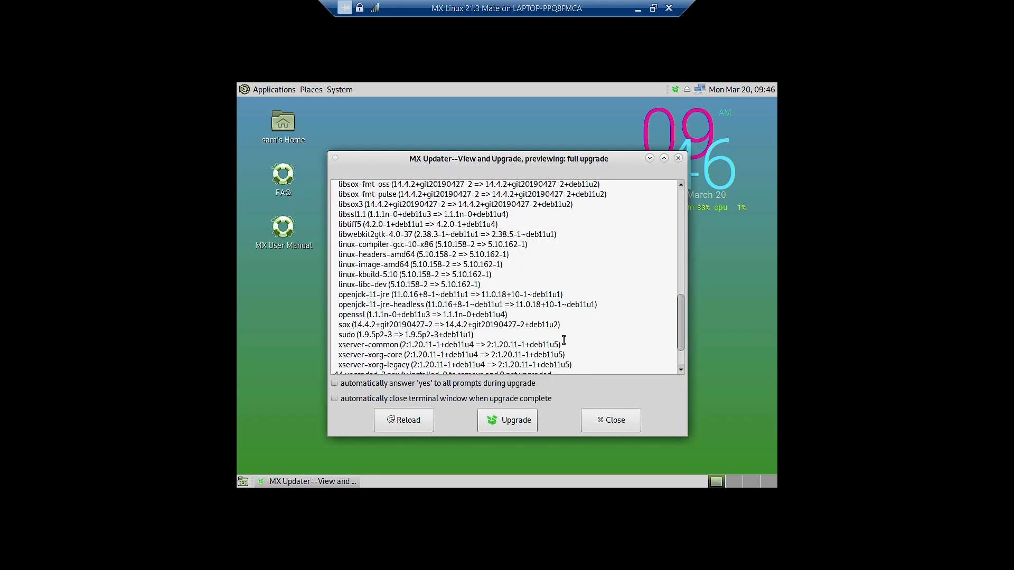
{"action": "scroll", "coordinate": [604, 311], "scroll_direction": "down", "scroll_amount": 2}
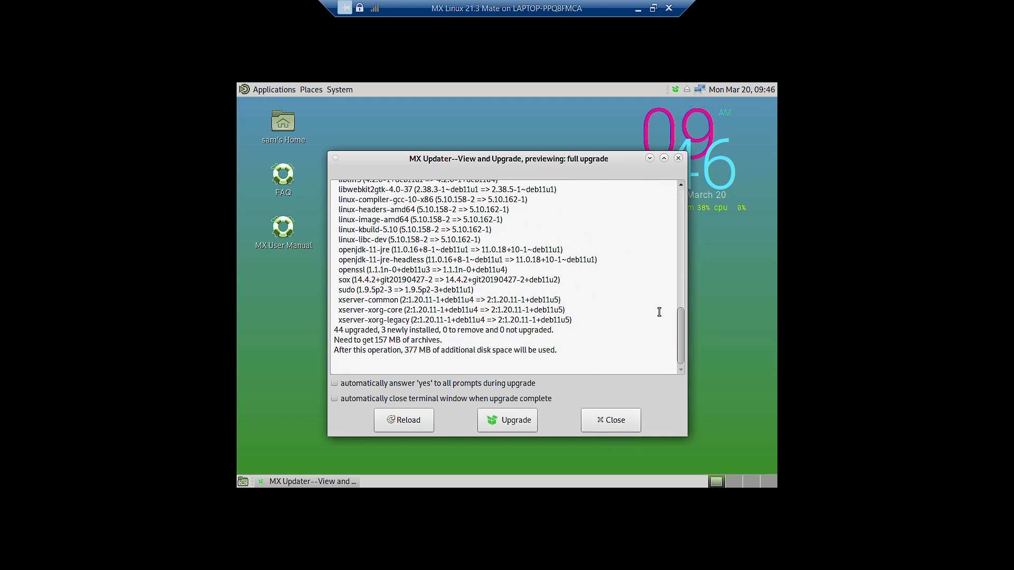
{"action": "left_click", "coordinate": [679, 160]}
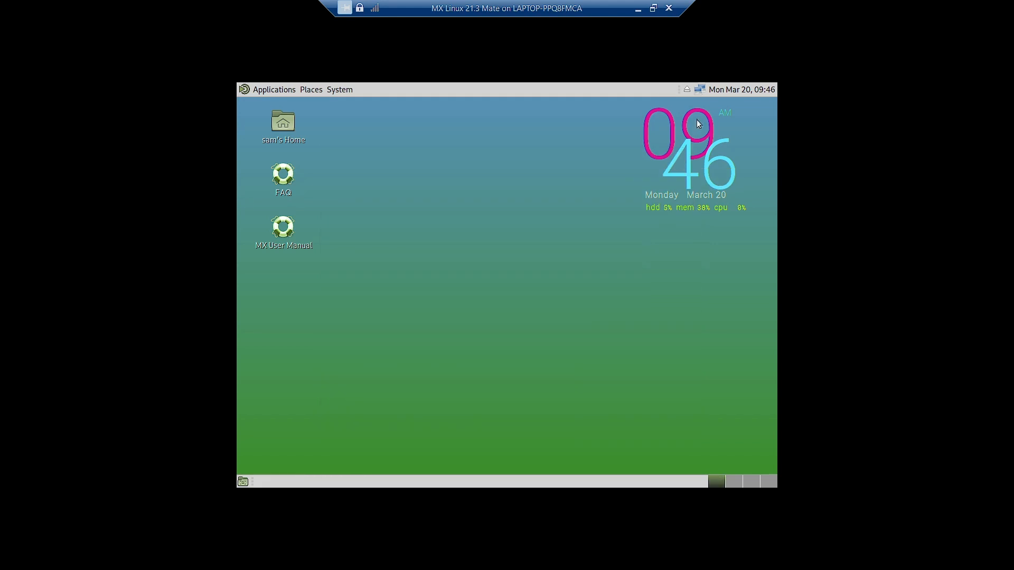
- Check the network connection options and the month calendar from the panel
{"action": "left_click", "coordinate": [700, 90]}
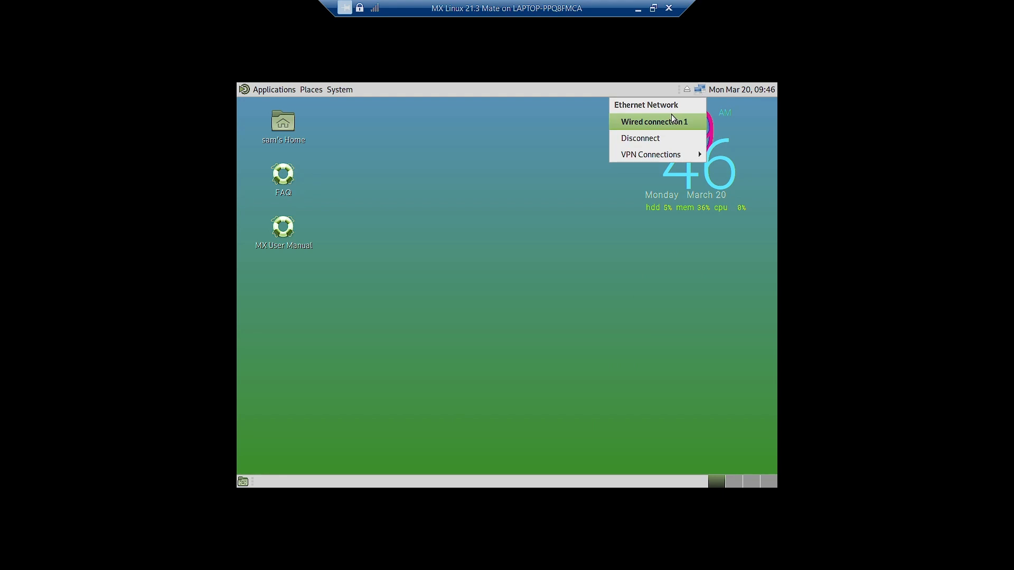
{"action": "left_click", "coordinate": [743, 88]}
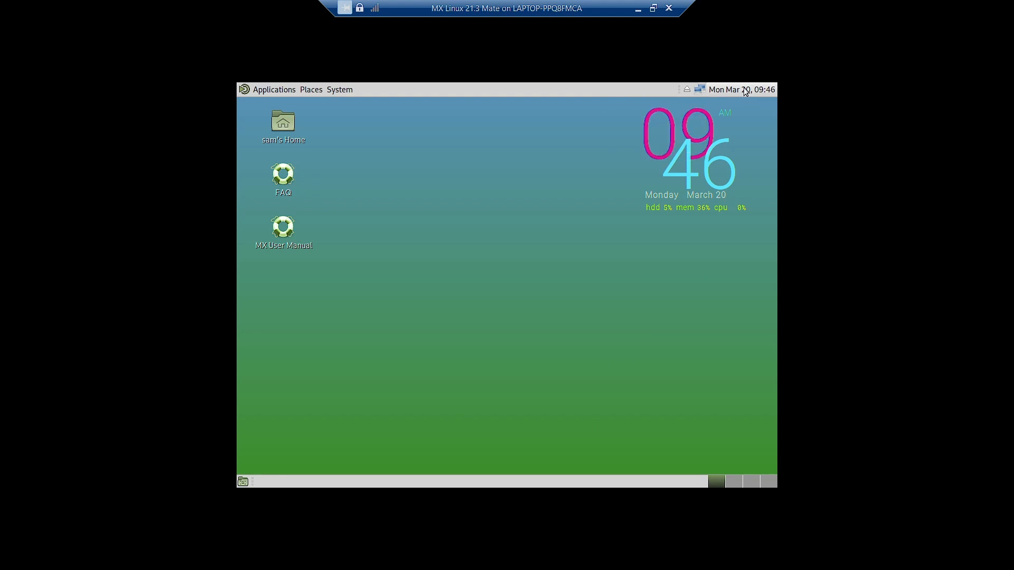
{"action": "left_click", "coordinate": [744, 88]}
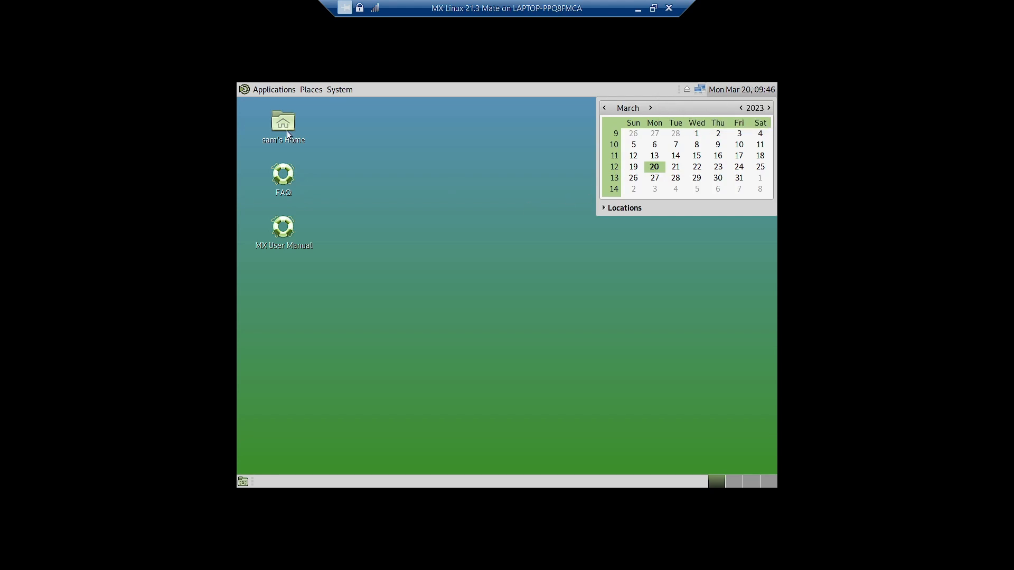
{"action": "left_click", "coordinate": [740, 90]}
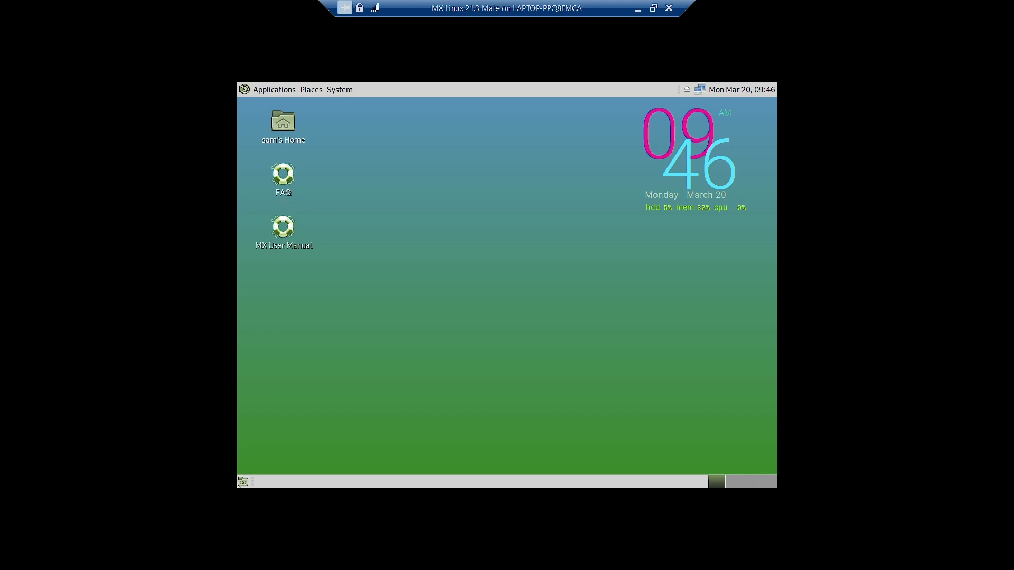
- Toggle Show Desktop, open the Home folder, then hide its window to show the desktop
{"action": "left_click", "coordinate": [242, 482]}
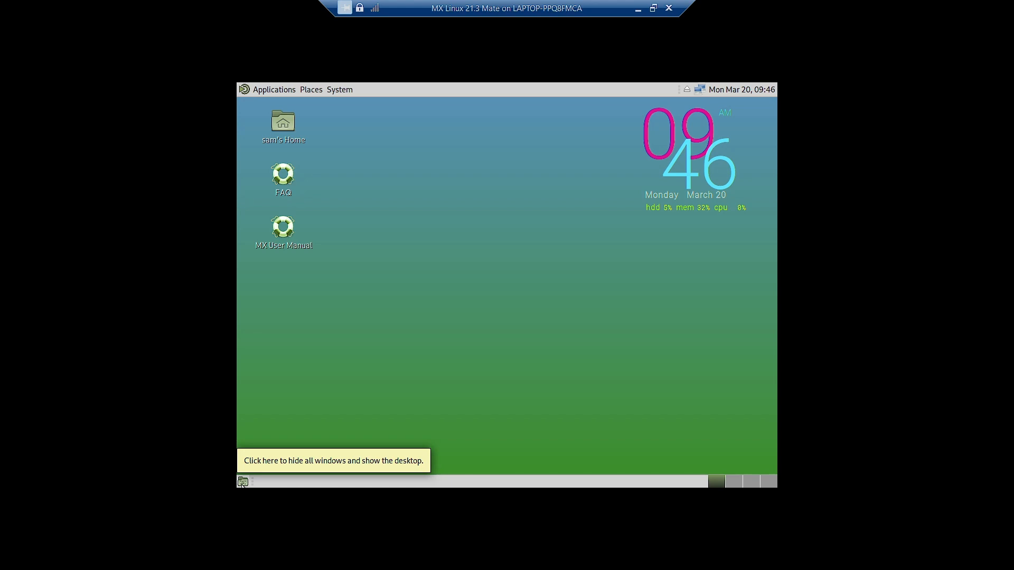
{"action": "left_click", "coordinate": [243, 482]}
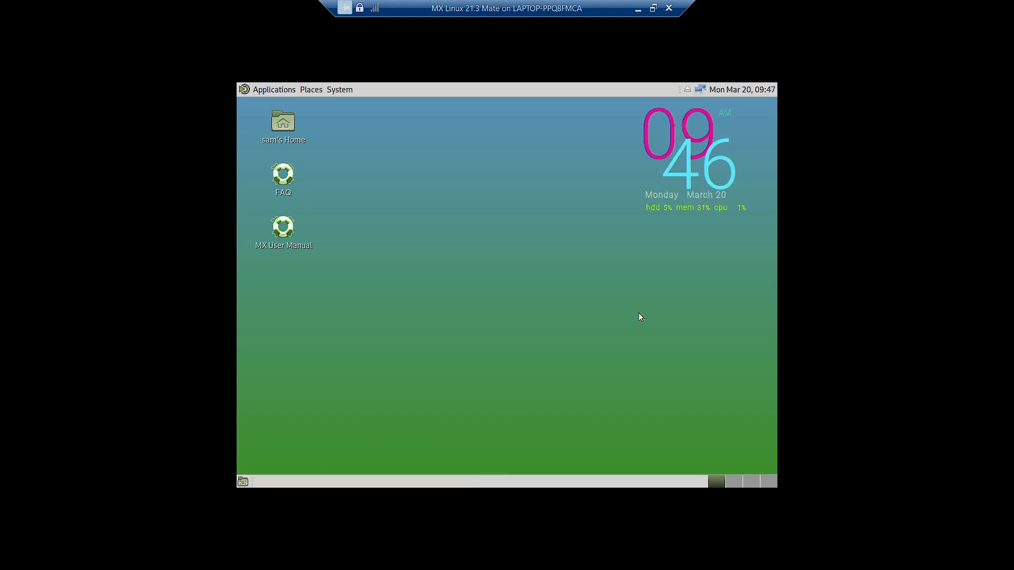
{"action": "double_click", "coordinate": [284, 129]}
{"action": "left_click", "coordinate": [243, 482]}
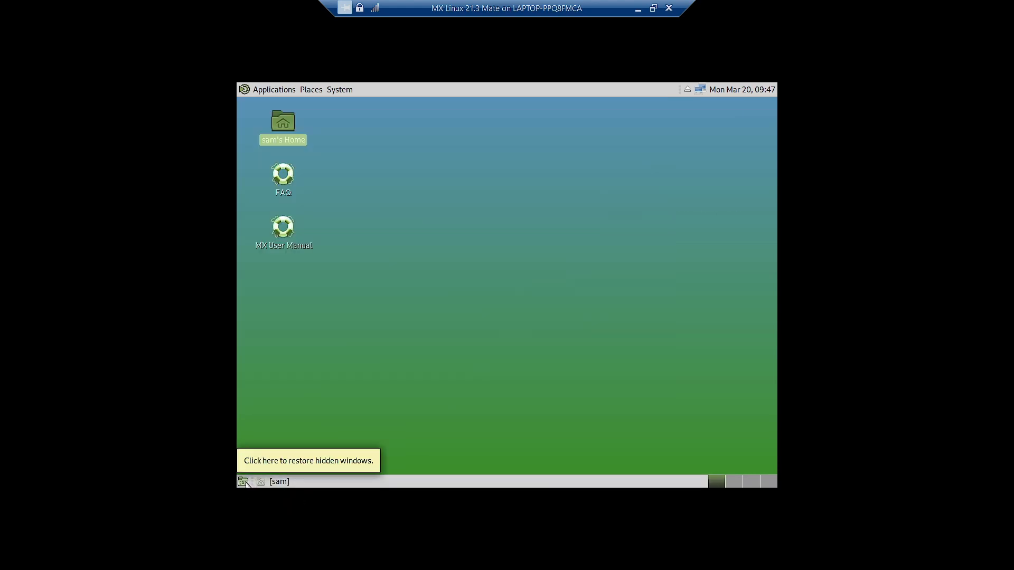
- Hide and restore the home folder window several times with Show Desktop, then close it
{"action": "left_click", "coordinate": [243, 482]}
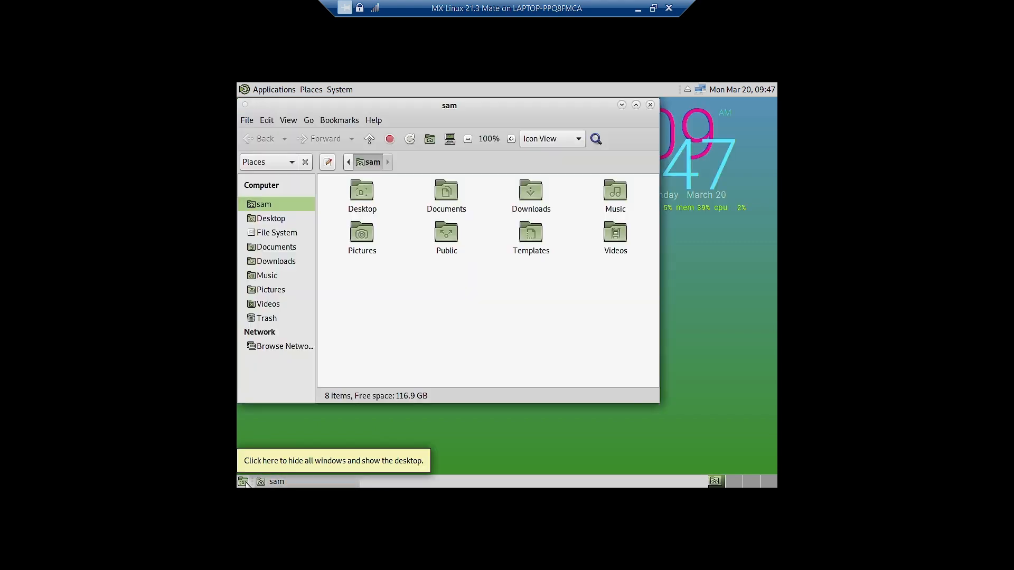
{"action": "left_click", "coordinate": [243, 482]}
{"action": "left_click", "coordinate": [243, 482]}
{"action": "left_click", "coordinate": [243, 482]}
{"action": "left_click", "coordinate": [242, 482]}
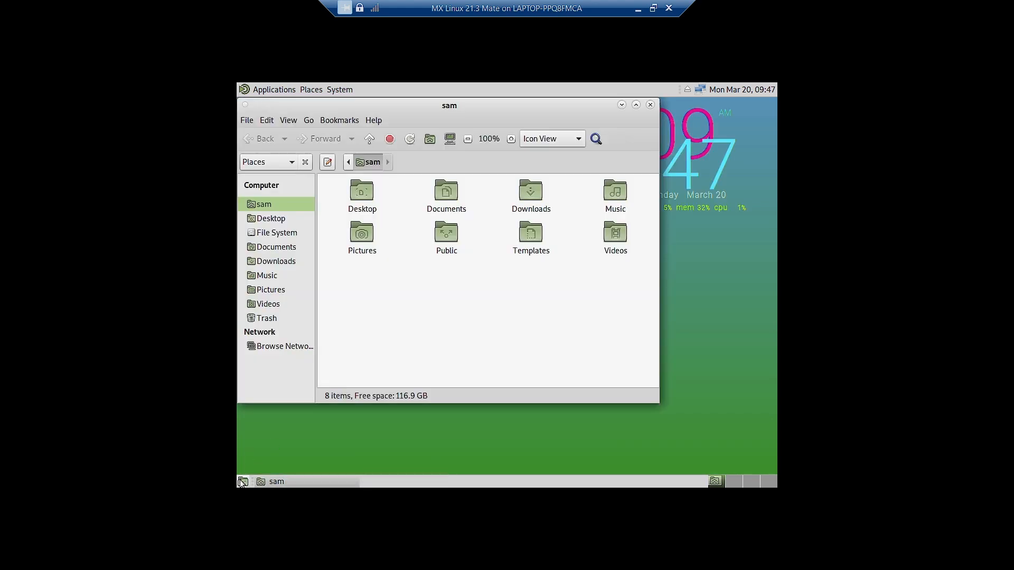
{"action": "left_click", "coordinate": [243, 482]}
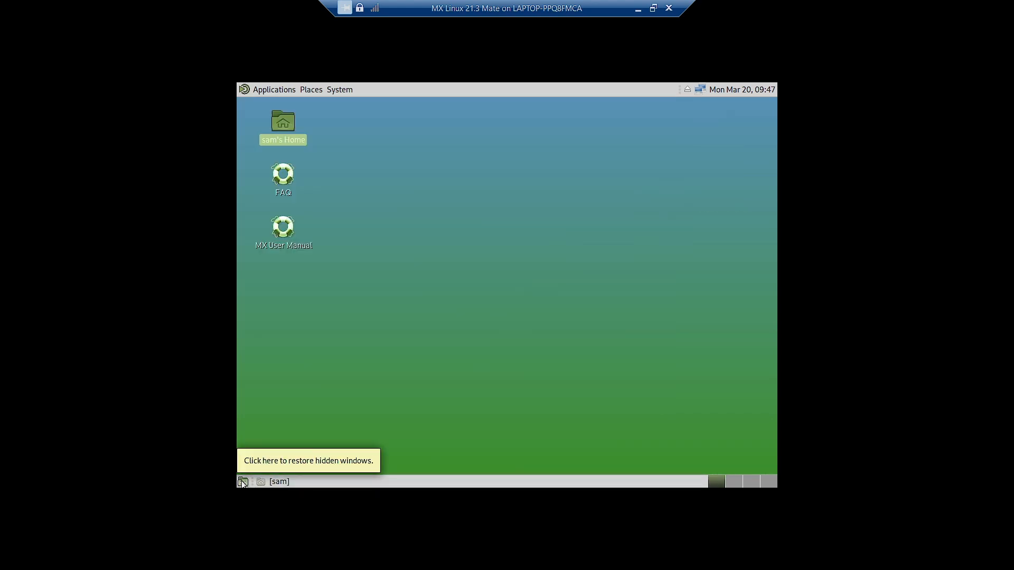
{"action": "left_click", "coordinate": [243, 482]}
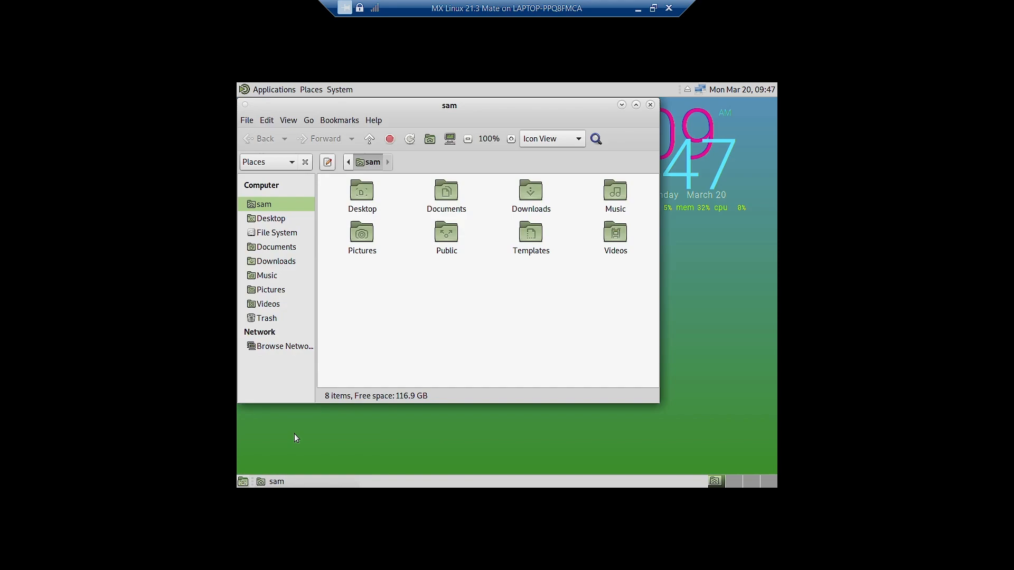
{"action": "left_click", "coordinate": [652, 105]}
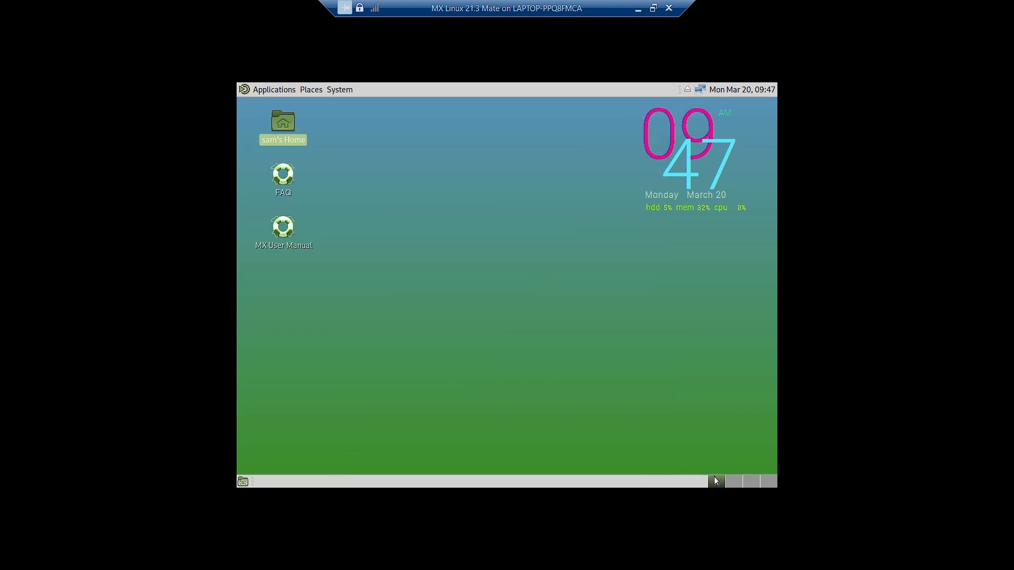
- Switch to workspace 2 and back to 1, then show Applications > Accessories
{"action": "left_click", "coordinate": [741, 482]}
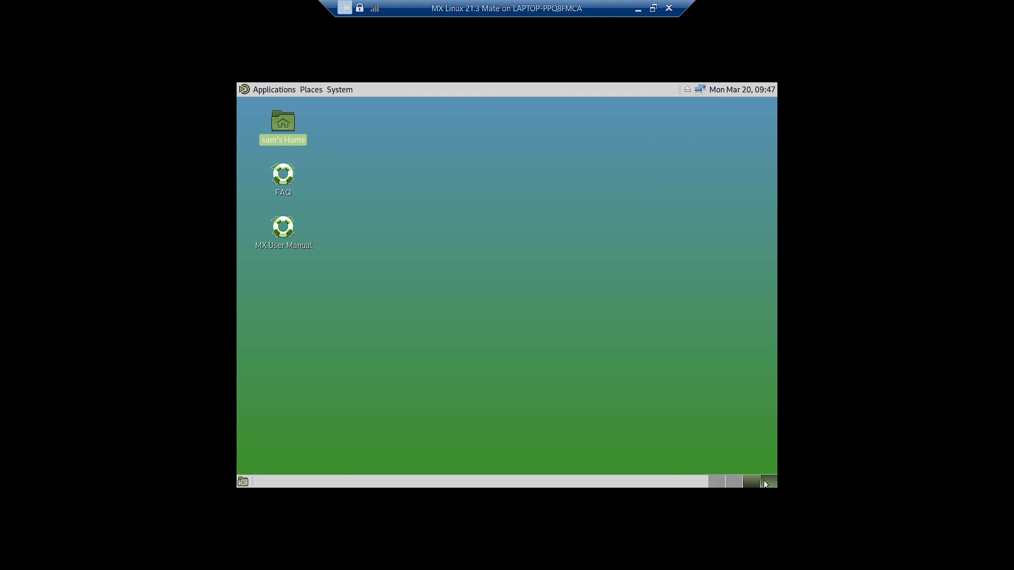
{"action": "left_click", "coordinate": [717, 482]}
{"action": "left_click", "coordinate": [245, 154]}
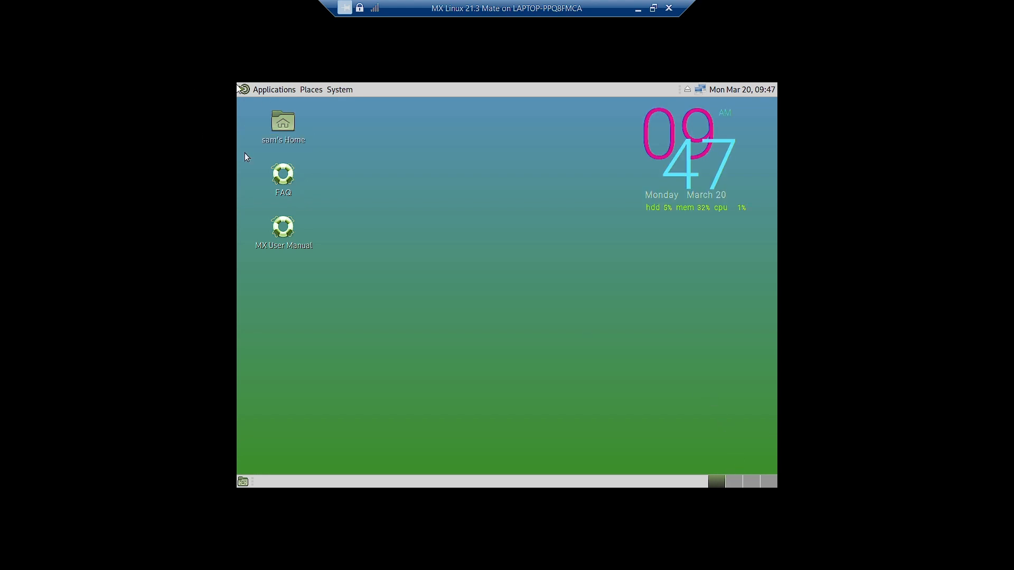
{"action": "left_click", "coordinate": [257, 90]}
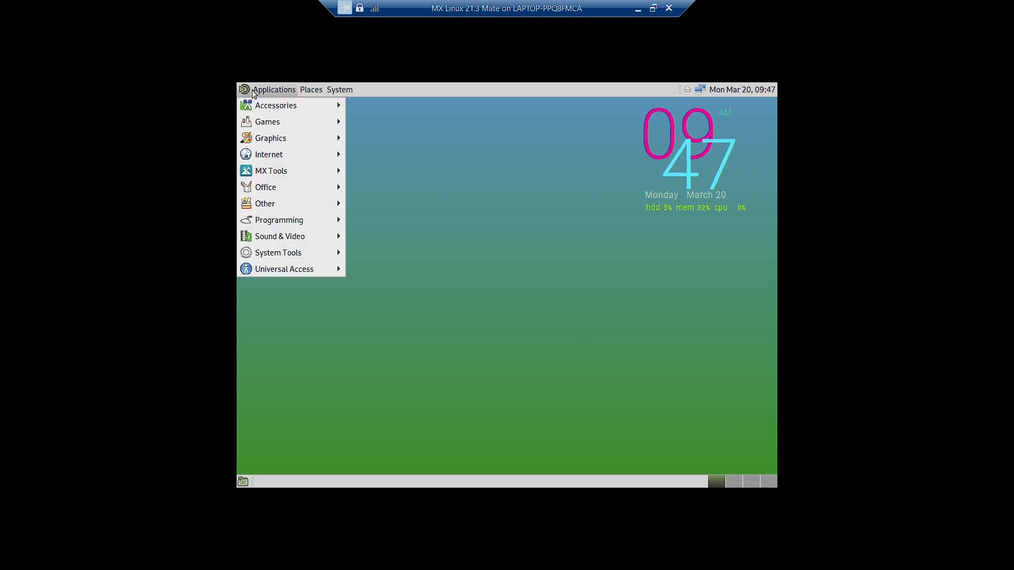
{"action": "mouse_move", "coordinate": [255, 107]}
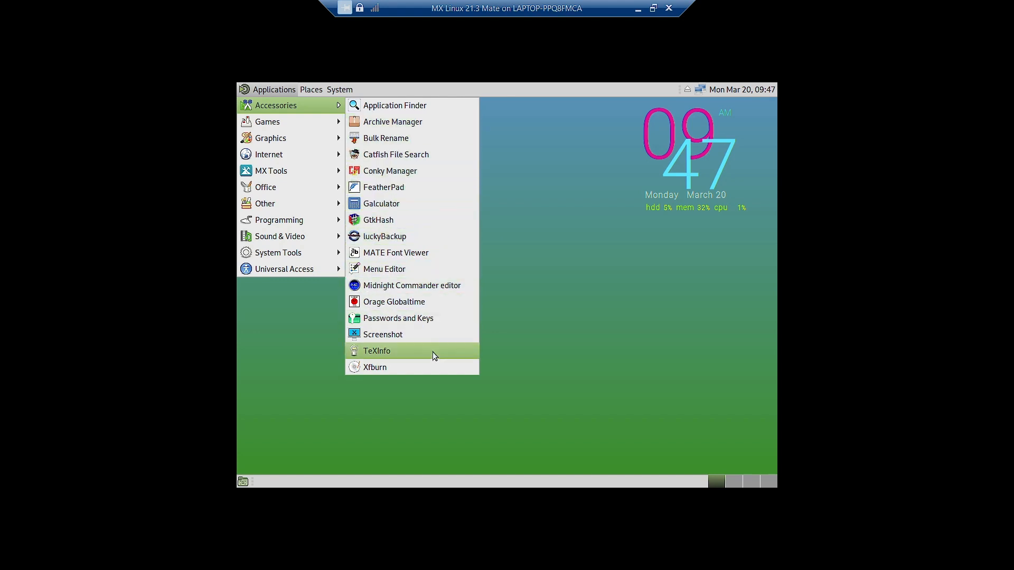
- Launch Archive Manager, confirm version 3.38.1 in its About box, then close it
{"action": "left_click", "coordinate": [400, 123]}
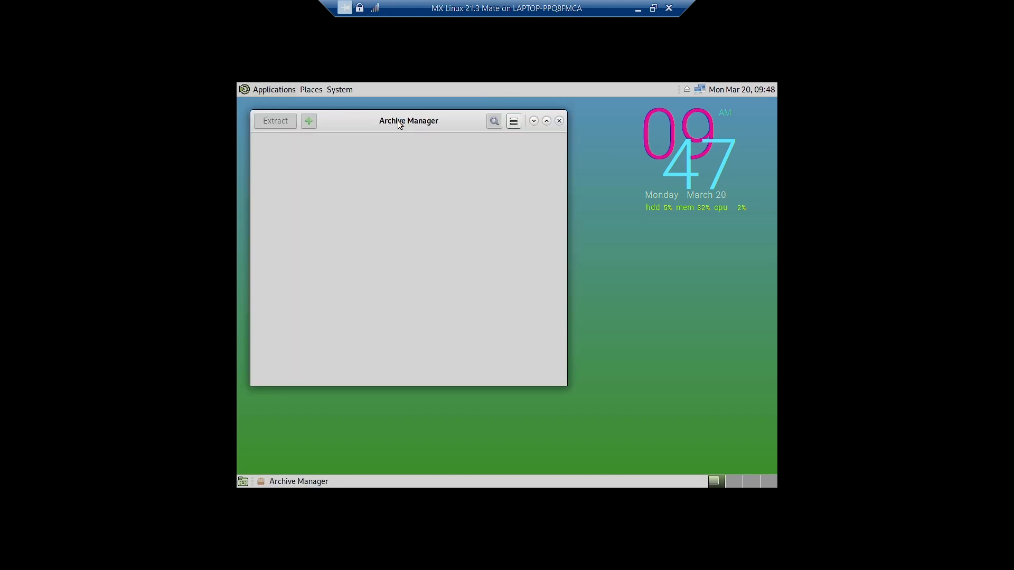
{"action": "left_click", "coordinate": [514, 121]}
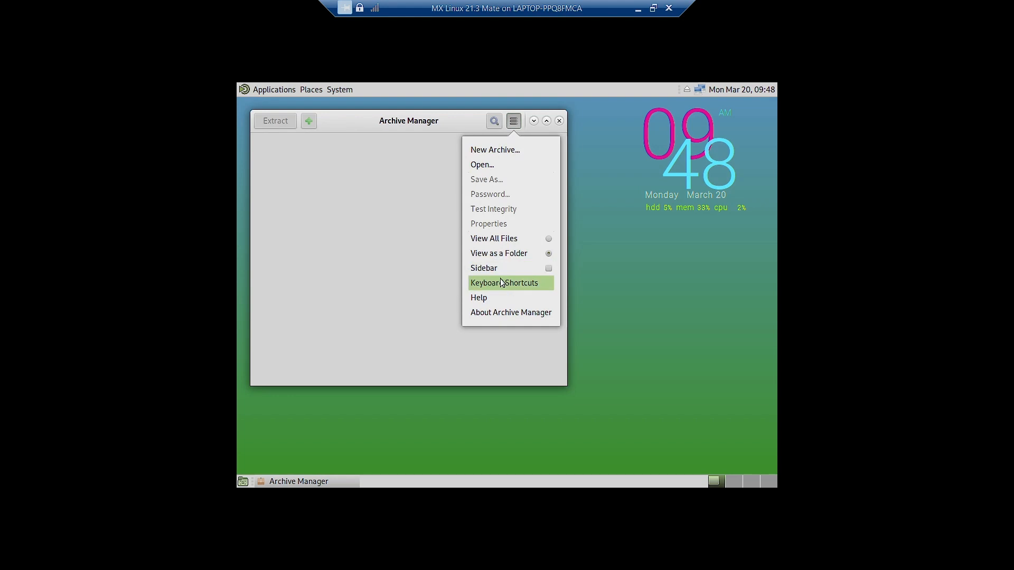
{"action": "left_click", "coordinate": [494, 313]}
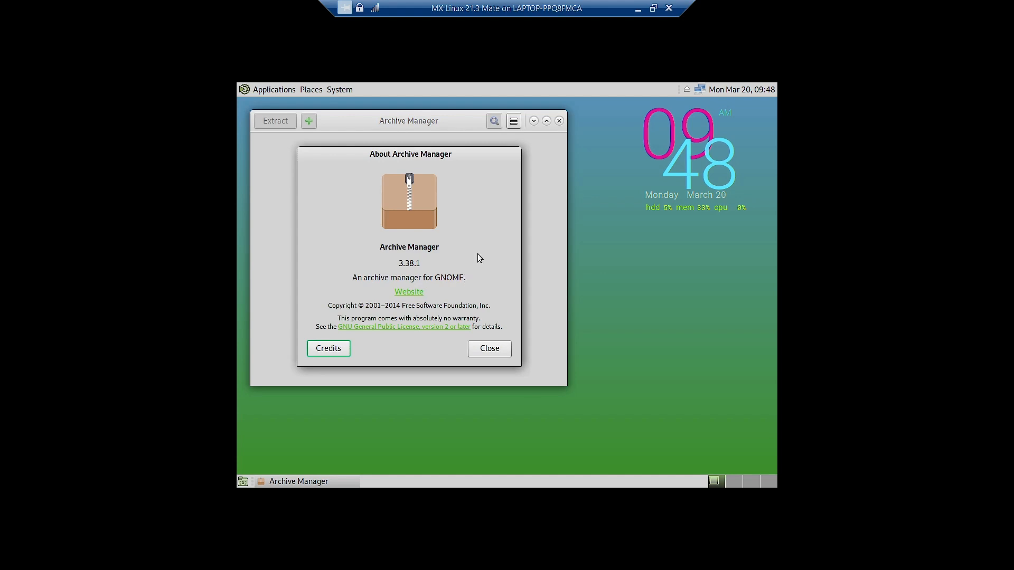
{"action": "left_click", "coordinate": [487, 349]}
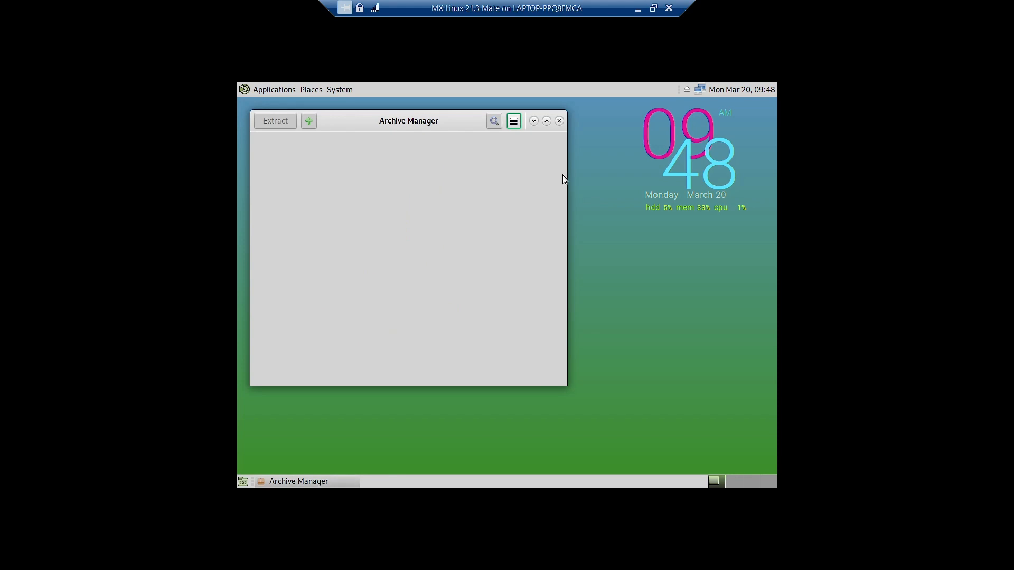
{"action": "left_click", "coordinate": [560, 121]}
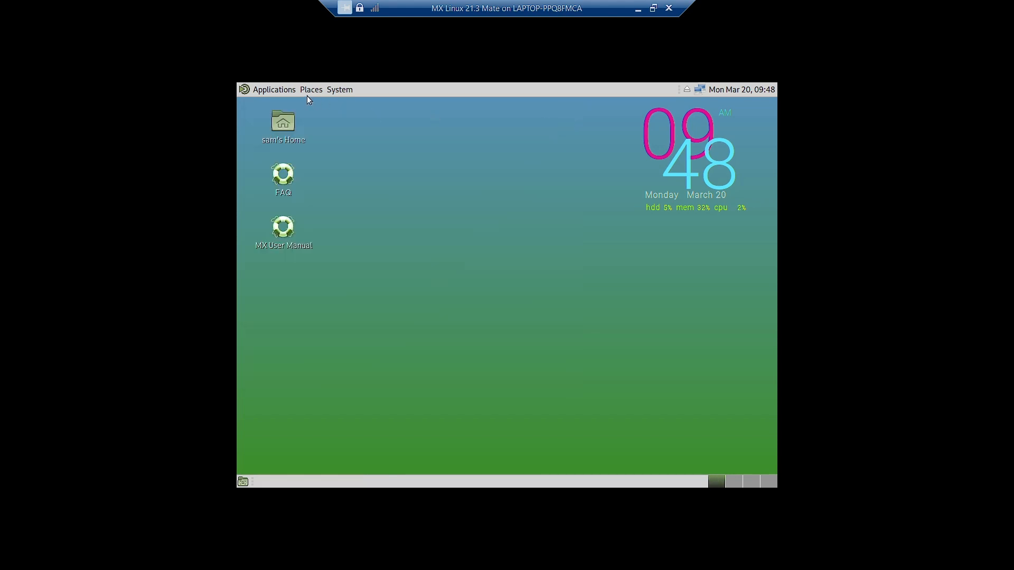
- Open the Applications menu and move past Games to the Graphics submenu
{"action": "left_click", "coordinate": [284, 91]}
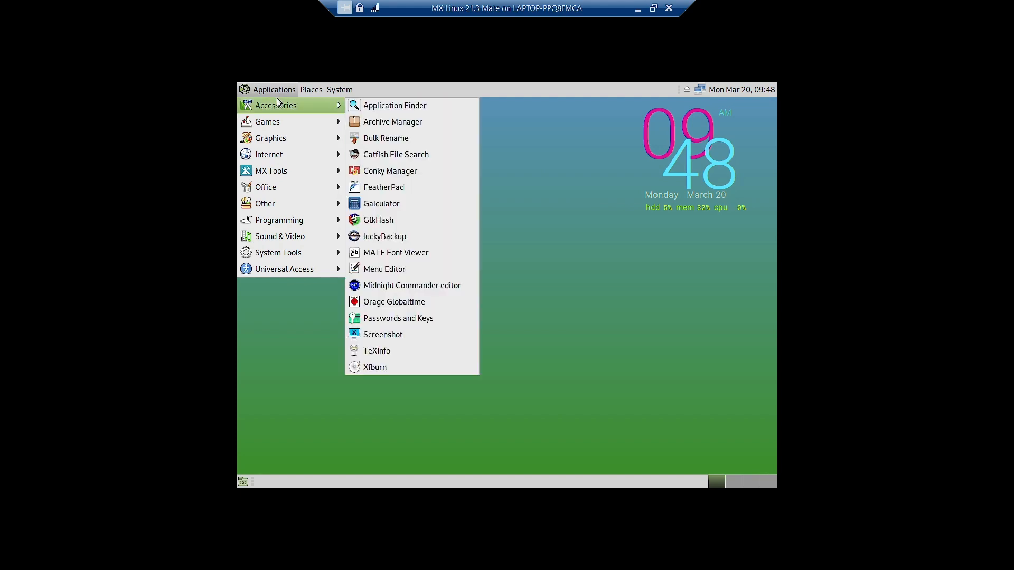
{"action": "mouse_move", "coordinate": [286, 125]}
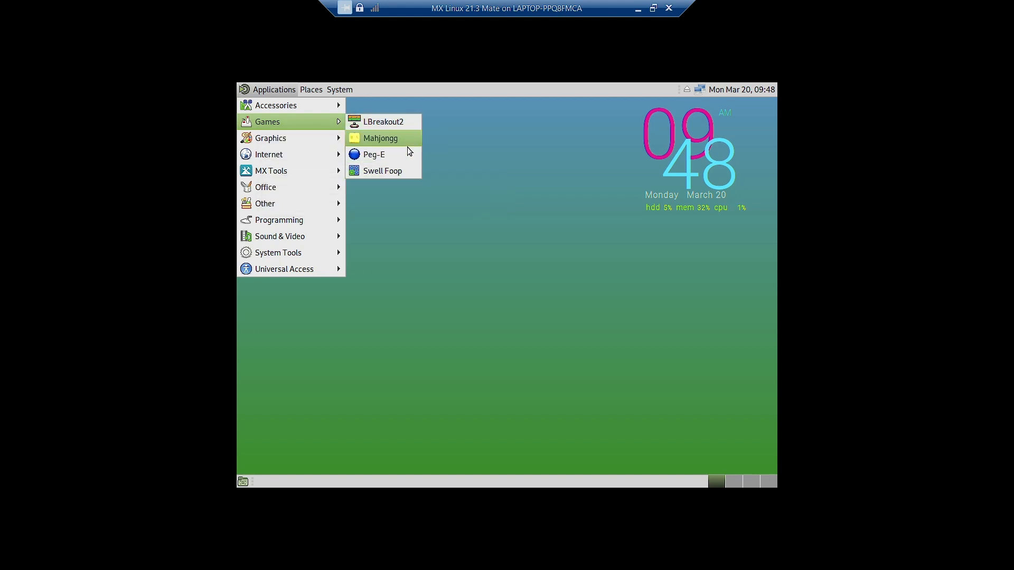
{"action": "mouse_move", "coordinate": [317, 145]}
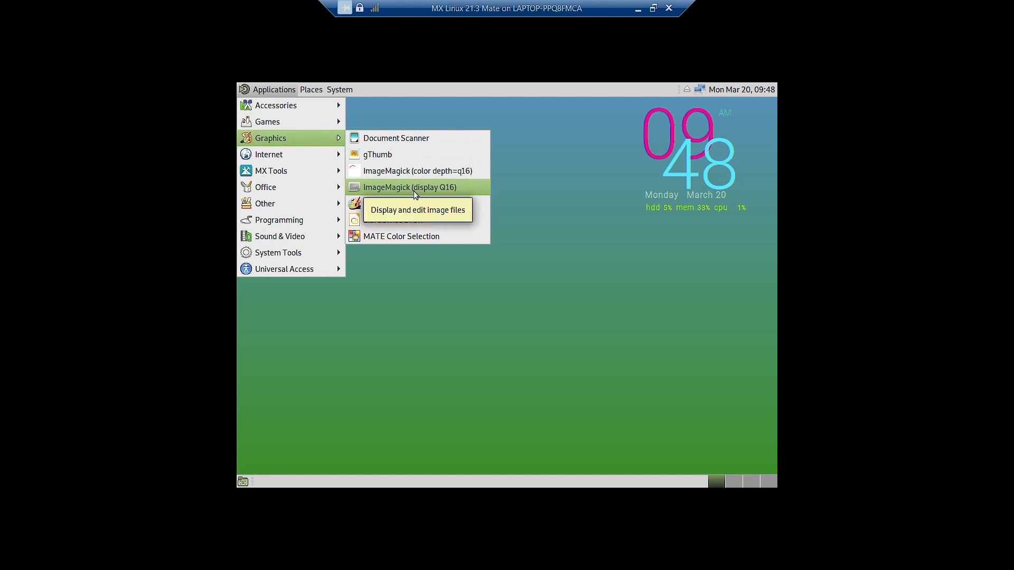
- Launch MATE Color Selection, showing white #FFFFFF, then close it
{"action": "left_click", "coordinate": [391, 238]}
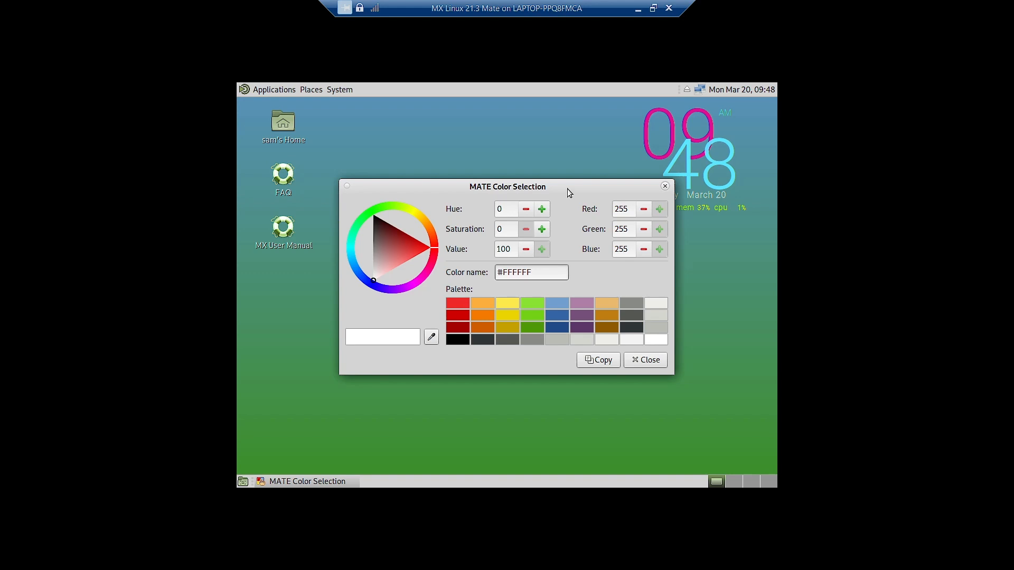
{"action": "left_click", "coordinate": [665, 186]}
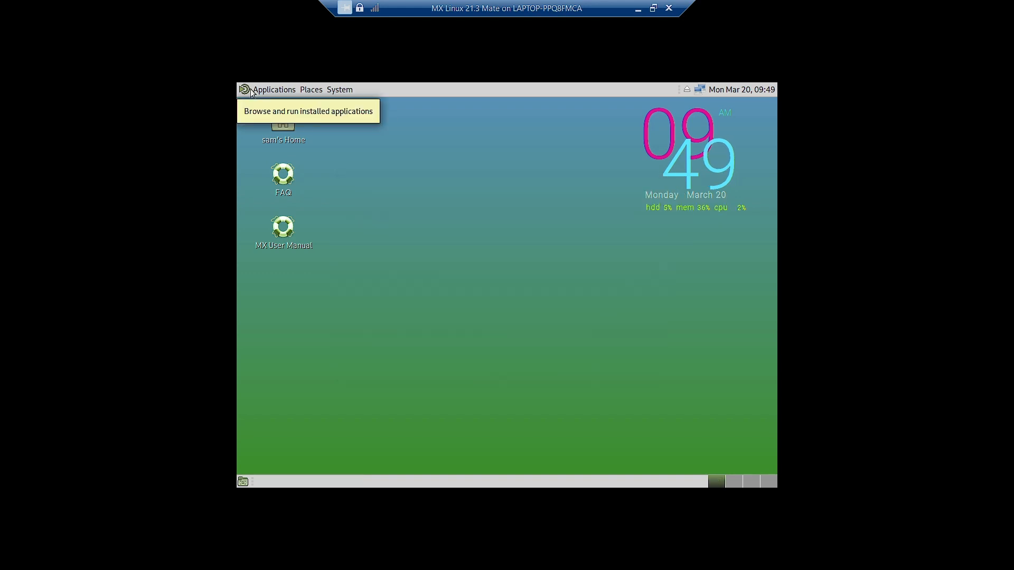
{"action": "left_click", "coordinate": [272, 89]}
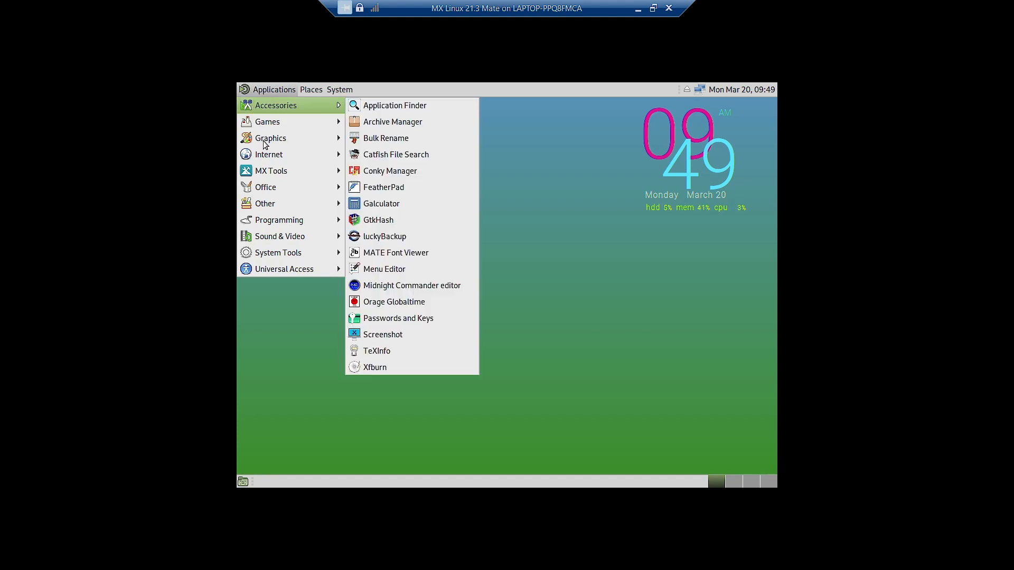
- Browse the Accessories, Internet, MX Tools, Office and Other application categories
{"action": "mouse_move", "coordinate": [270, 156]}
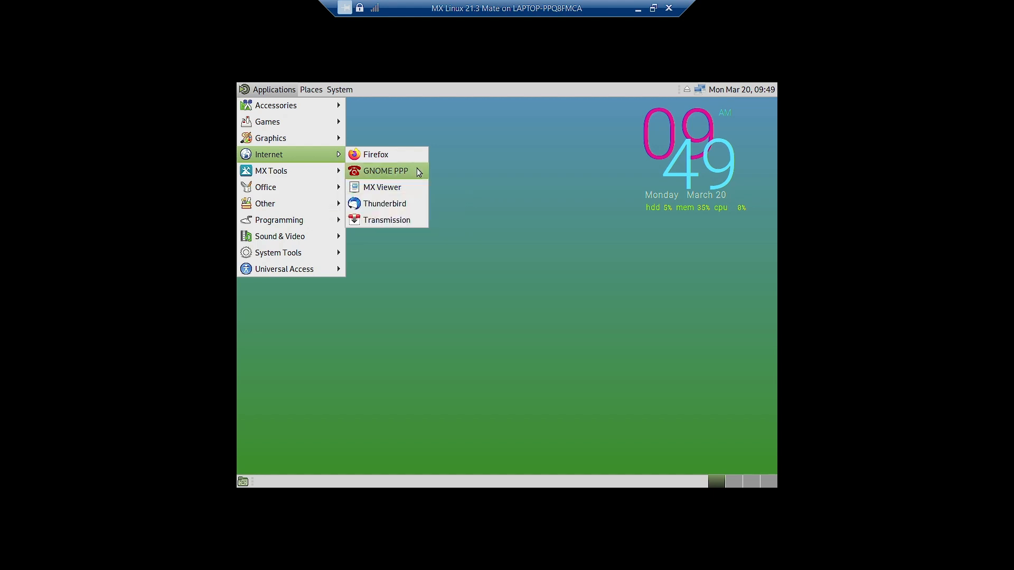
{"action": "mouse_move", "coordinate": [299, 174]}
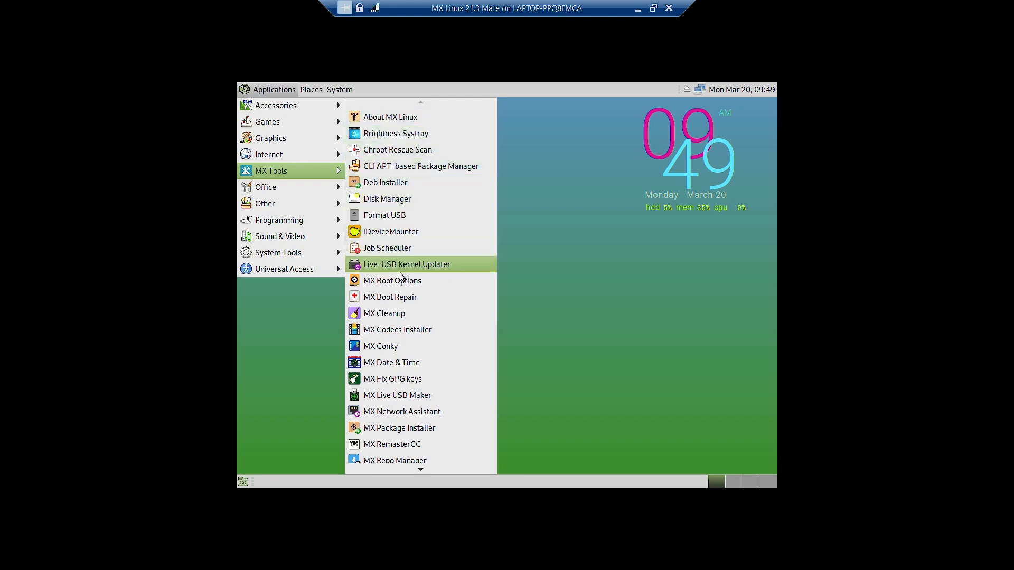
{"action": "scroll", "coordinate": [398, 314], "scroll_direction": "down", "scroll_amount": 1}
{"action": "scroll", "coordinate": [398, 315], "scroll_direction": "down", "scroll_amount": 4}
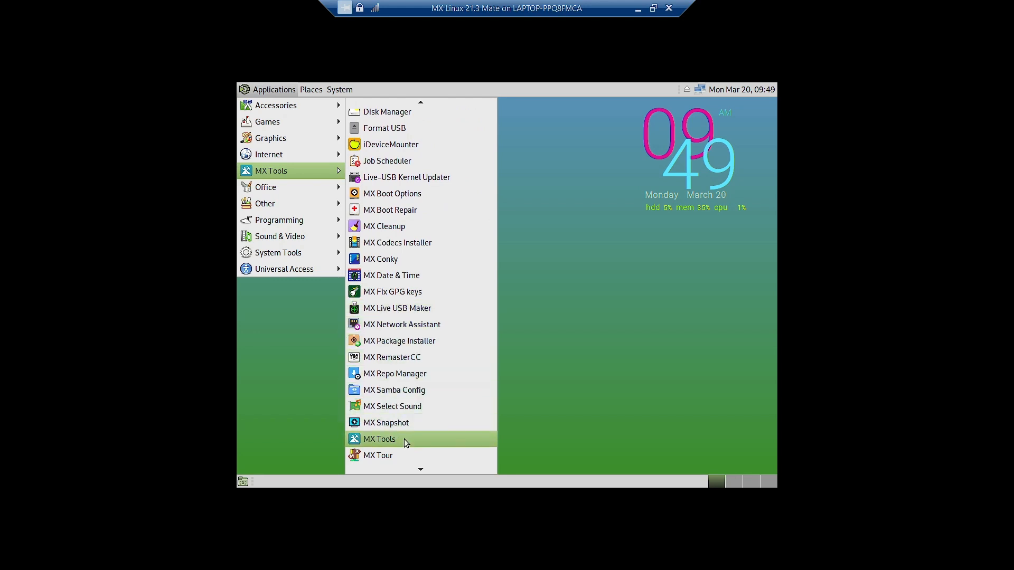
{"action": "scroll", "coordinate": [404, 441], "scroll_direction": "down", "scroll_amount": 3}
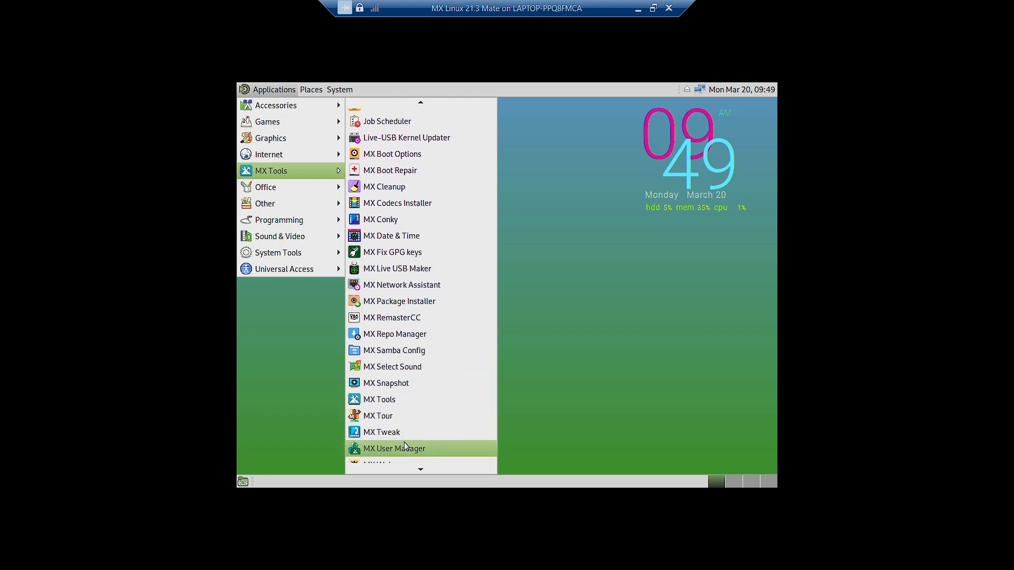
{"action": "scroll", "coordinate": [404, 444], "scroll_direction": "down", "scroll_amount": 4}
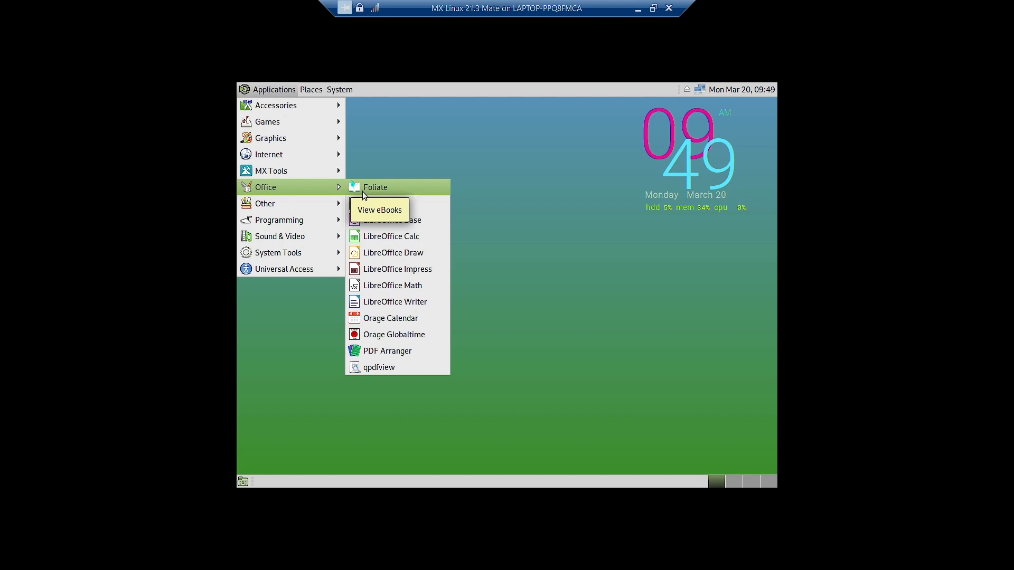
{"action": "mouse_move", "coordinate": [314, 207]}
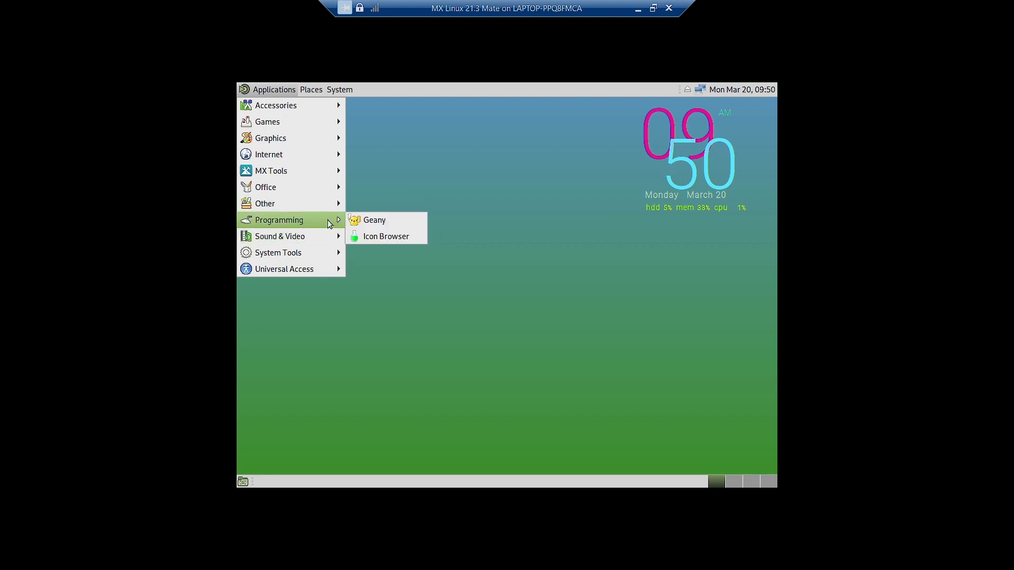
- Browse Programming, Sound & Video, System Tools and Universal Access, then dismiss the menu
{"action": "mouse_move", "coordinate": [295, 238]}
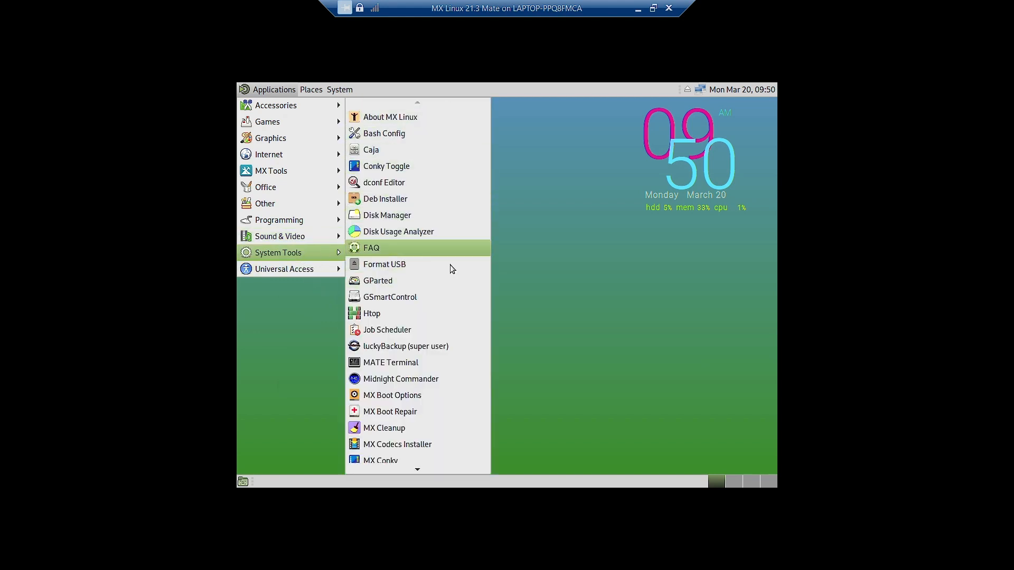
{"action": "scroll", "coordinate": [455, 353], "scroll_direction": "down", "scroll_amount": 5}
{"action": "scroll", "coordinate": [456, 359], "scroll_direction": "down", "scroll_amount": 2}
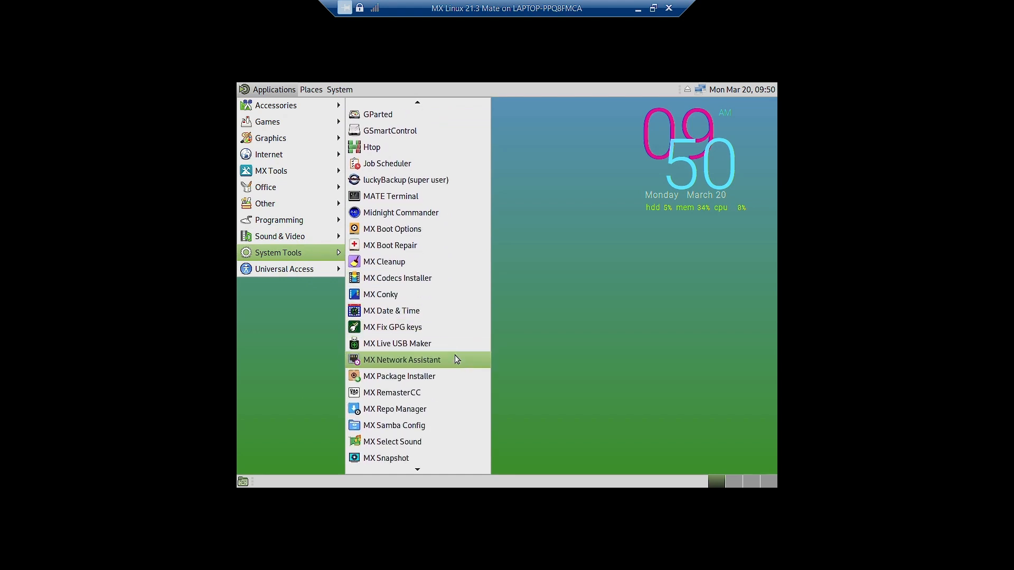
{"action": "scroll", "coordinate": [456, 360], "scroll_direction": "down", "scroll_amount": 2}
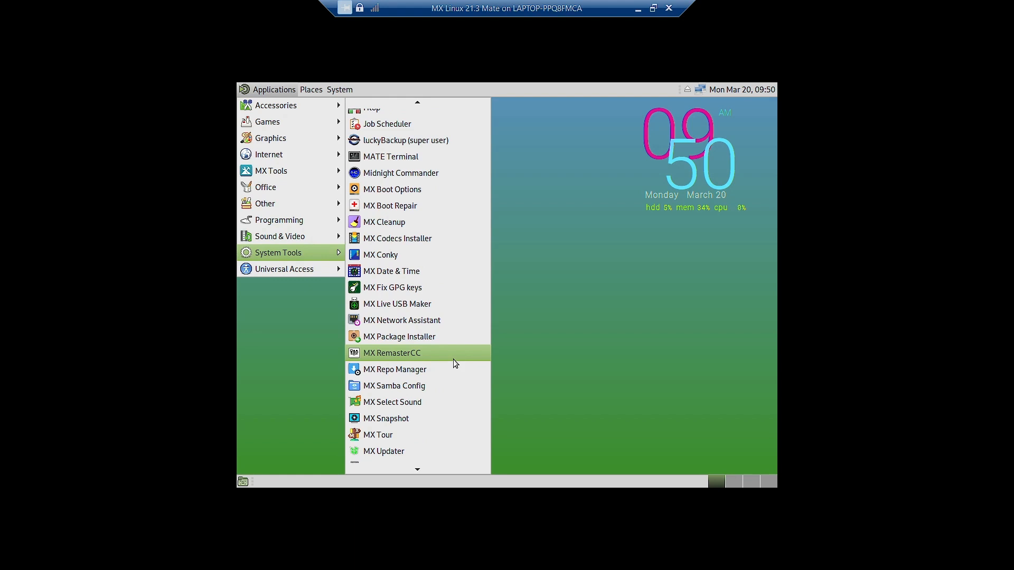
{"action": "scroll", "coordinate": [453, 359], "scroll_direction": "down", "scroll_amount": 3}
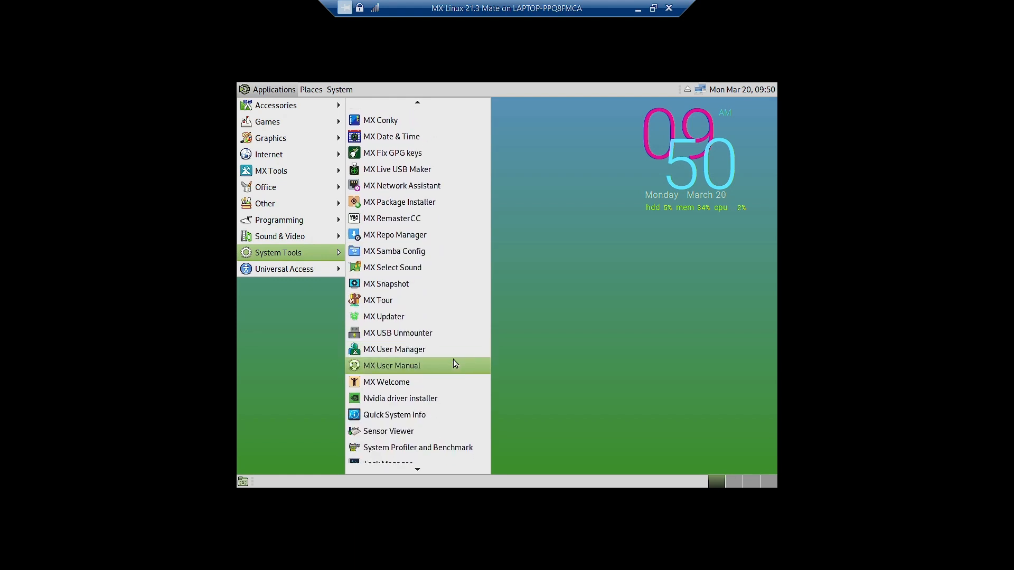
{"action": "mouse_move", "coordinate": [339, 90]}
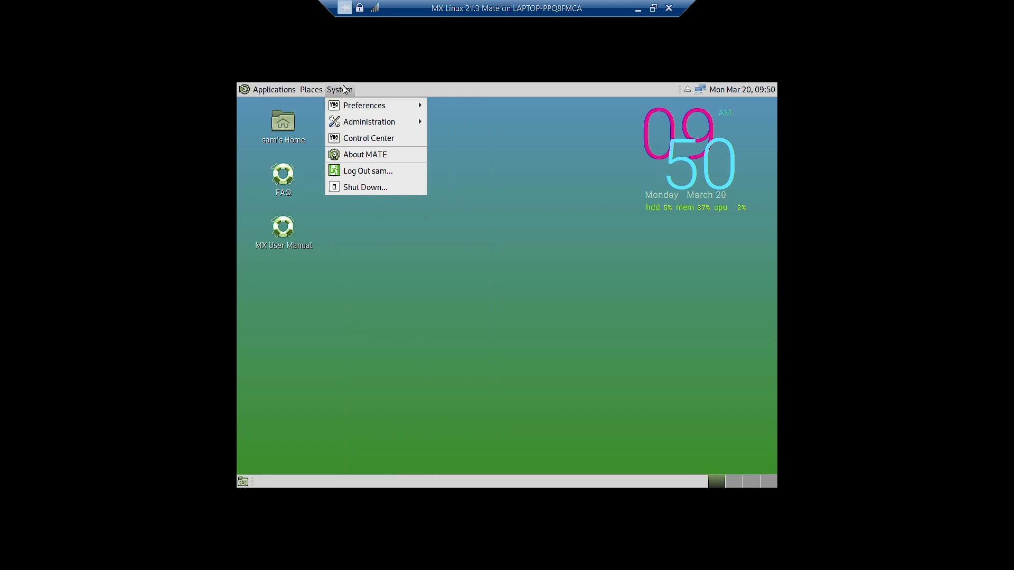
{"action": "mouse_move", "coordinate": [254, 93]}
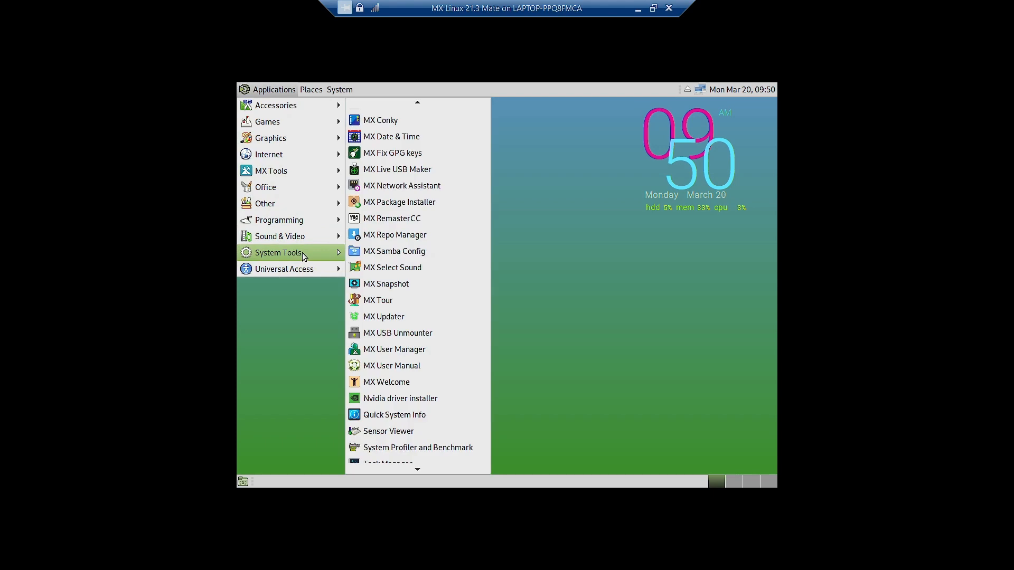
{"action": "scroll", "coordinate": [436, 335], "scroll_direction": "down", "scroll_amount": 3}
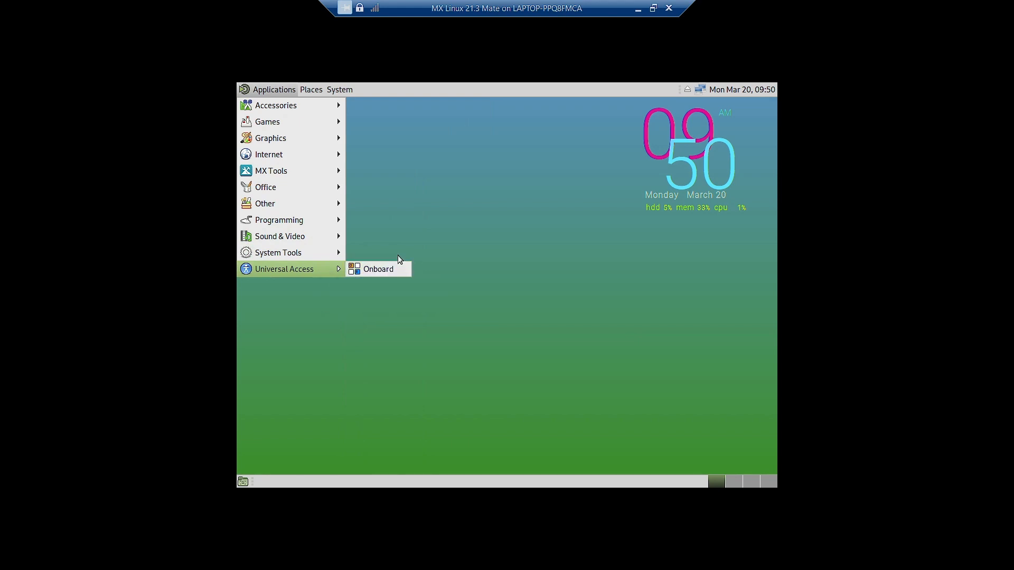
{"action": "left_click", "coordinate": [404, 241]}
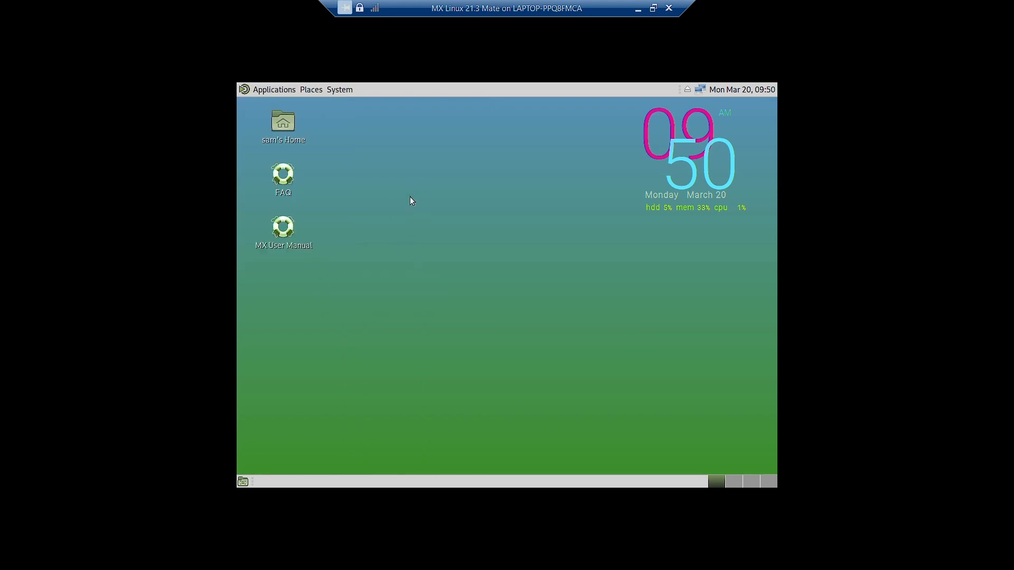
- View the Places shortcuts, then the System menu's Preferences and About MATE entries
{"action": "left_click", "coordinate": [311, 90]}
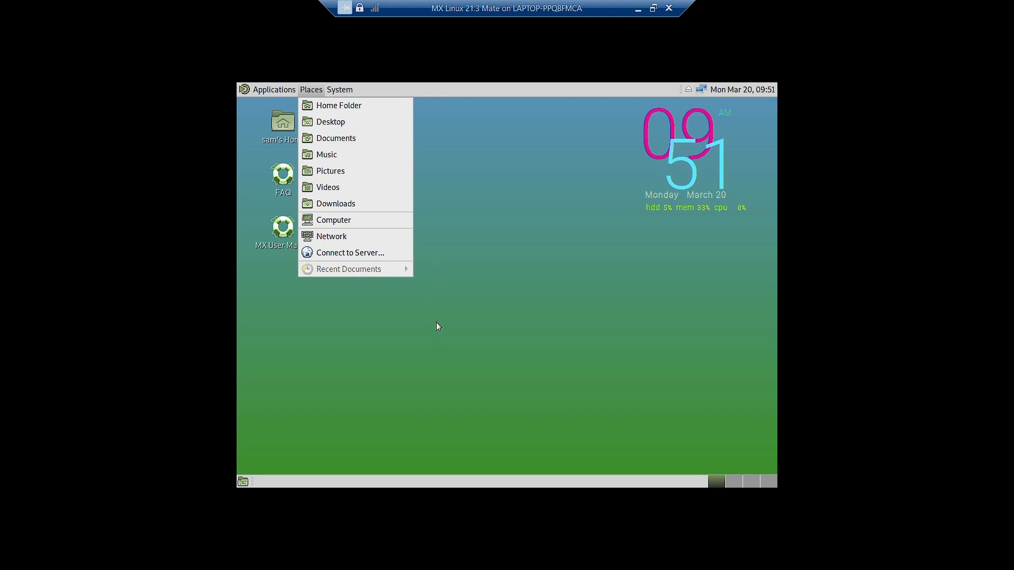
{"action": "mouse_move", "coordinate": [341, 84]}
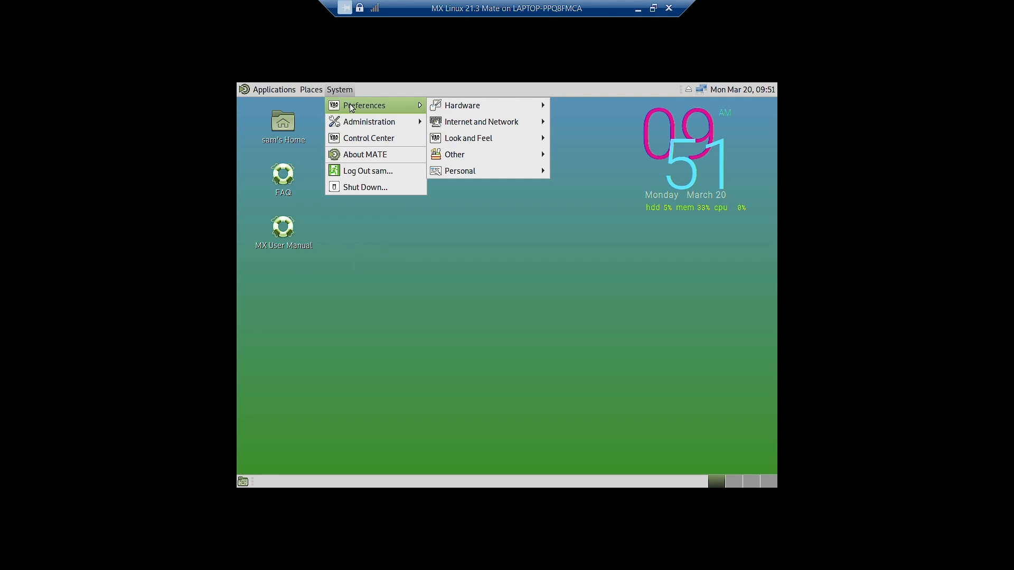
- Open About MATE showing version 1.24.1, then close the dialog
{"action": "left_click", "coordinate": [347, 154]}
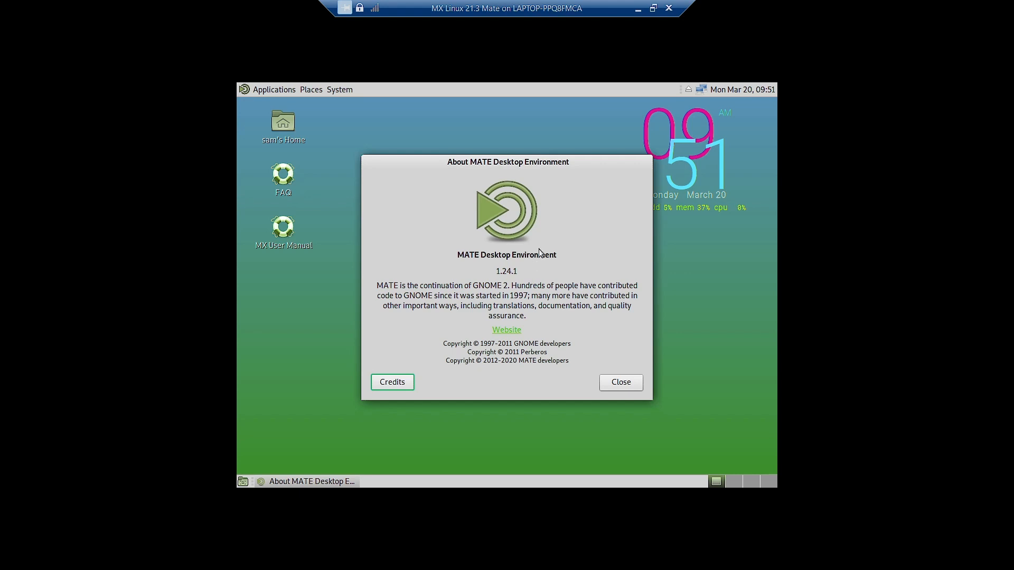
{"action": "left_click", "coordinate": [628, 385]}
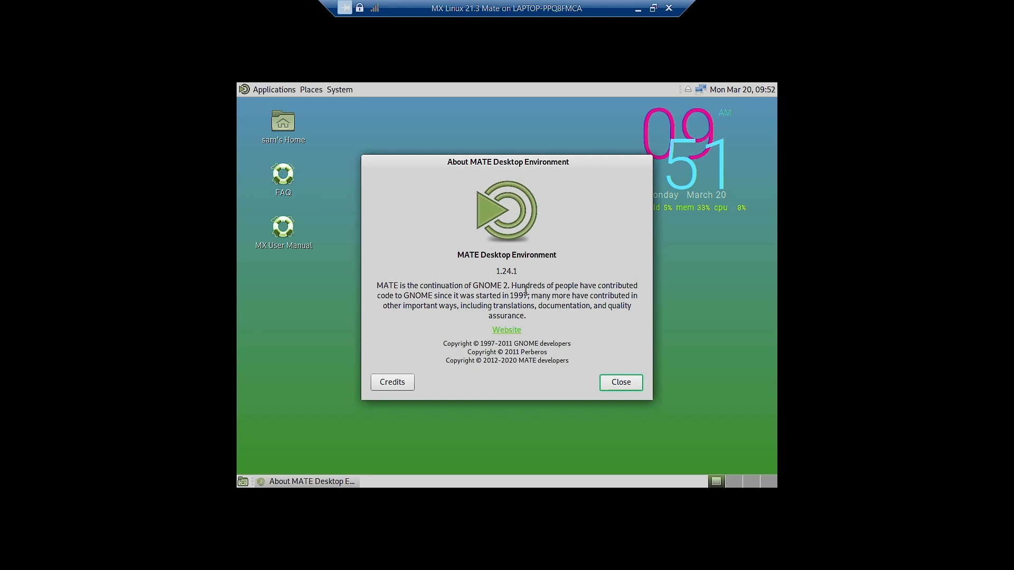
{"action": "left_click", "coordinate": [609, 377]}
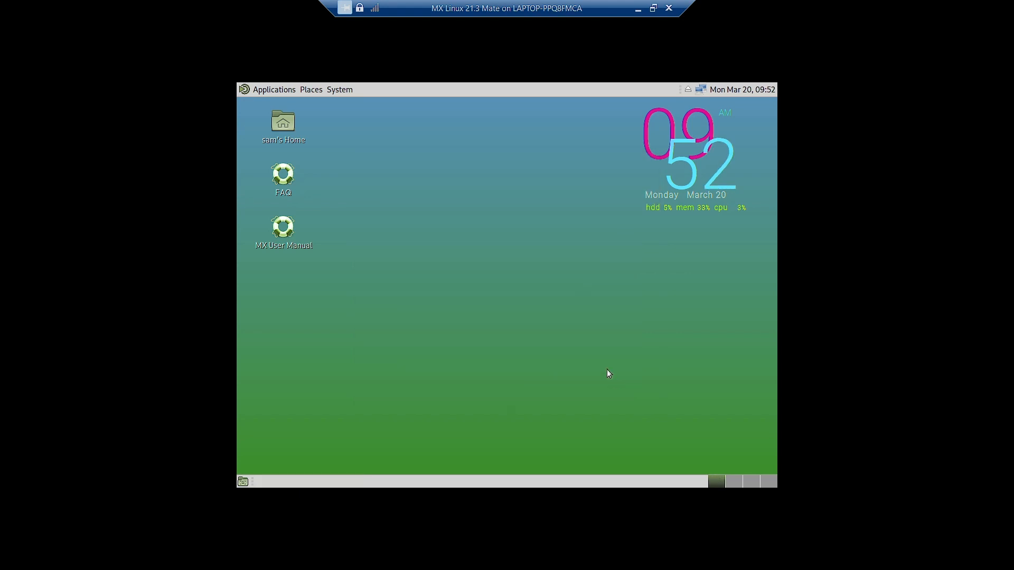
{"action": "left_click", "coordinate": [338, 91]}
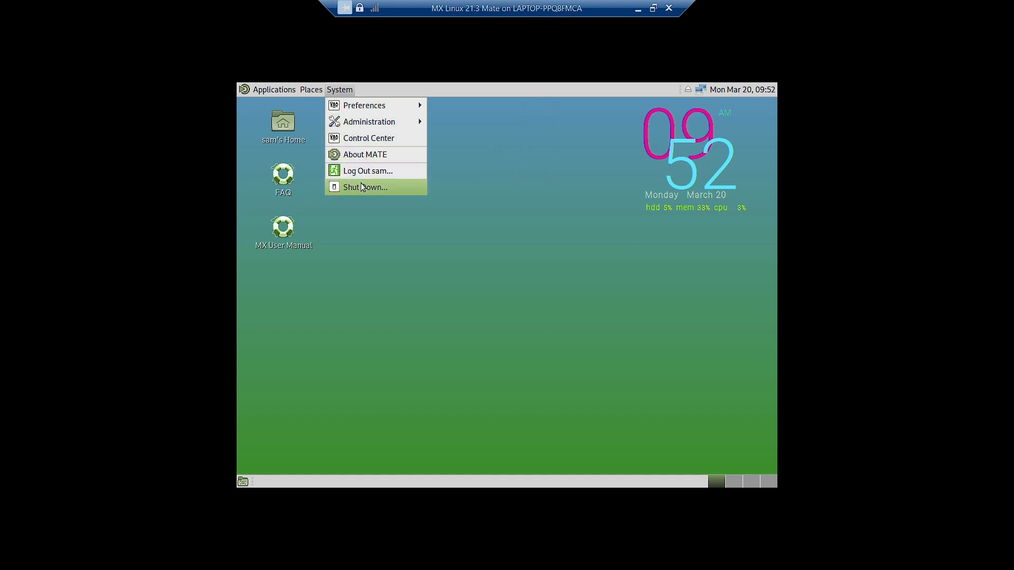
{"action": "mouse_move", "coordinate": [382, 110]}
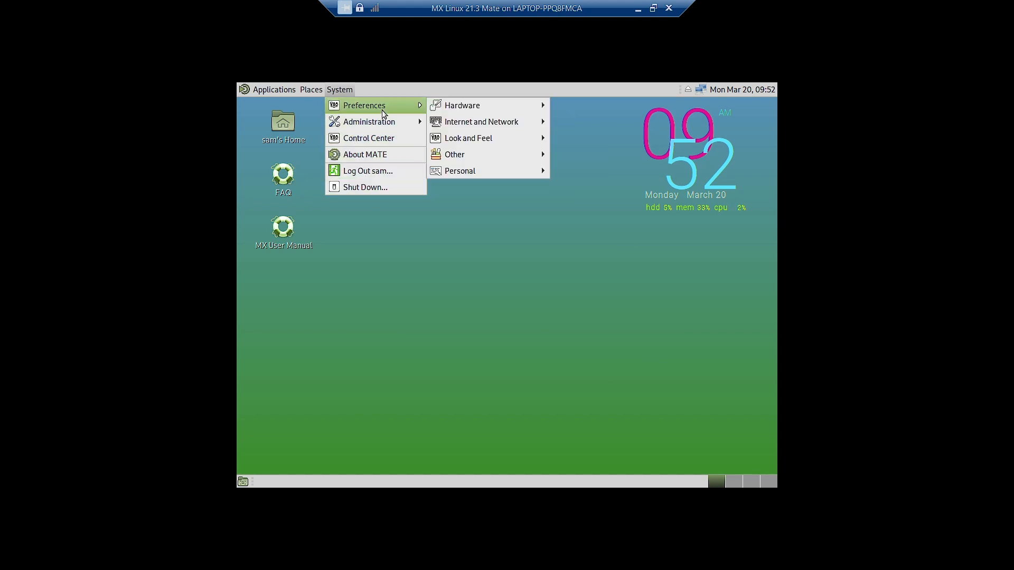
{"action": "mouse_move", "coordinate": [470, 105]}
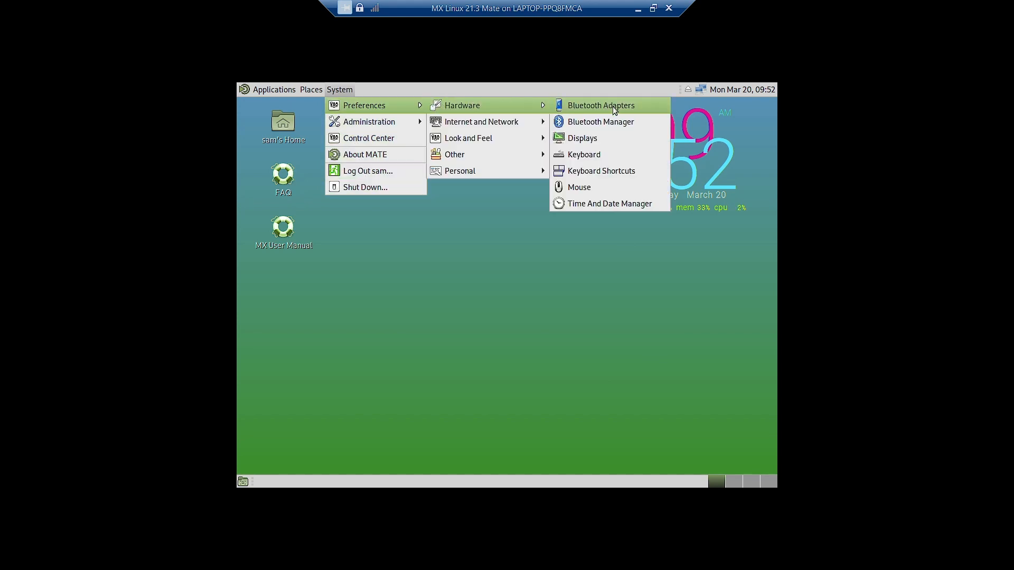
{"action": "left_click", "coordinate": [608, 140]}
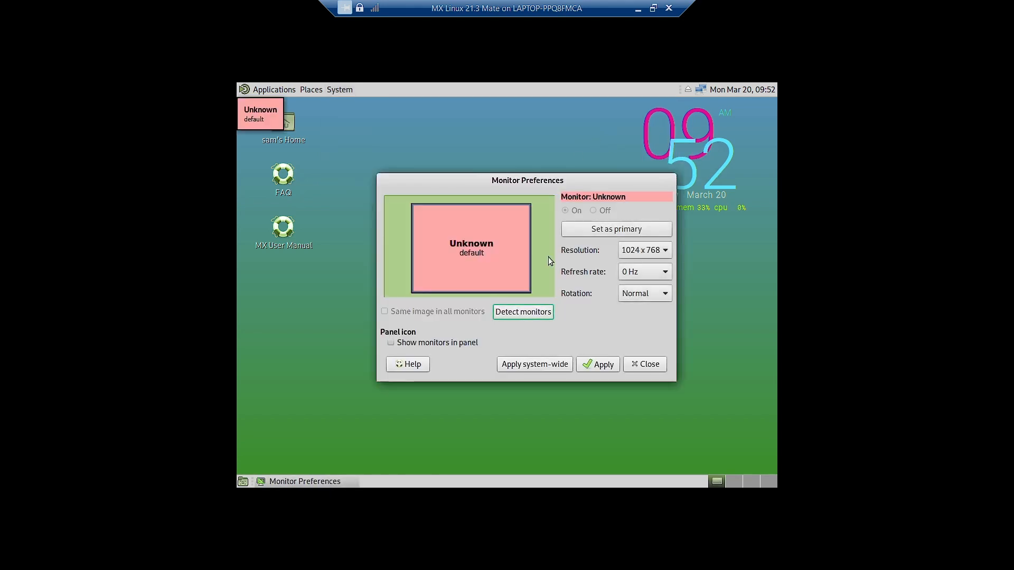
{"action": "left_click", "coordinate": [638, 250]}
{"action": "left_click", "coordinate": [639, 249]}
{"action": "left_click", "coordinate": [644, 248]}
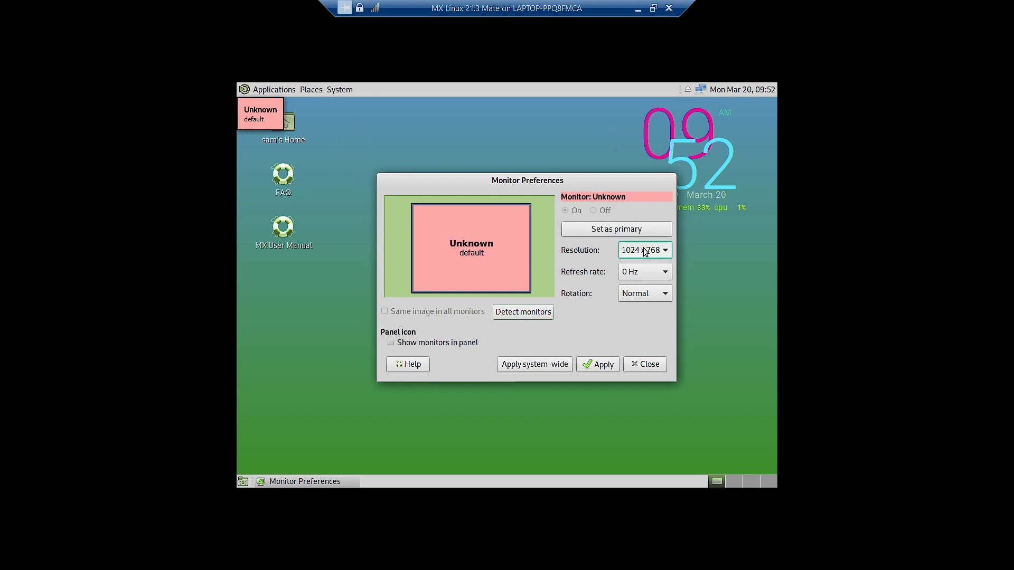
{"action": "left_click", "coordinate": [645, 365]}
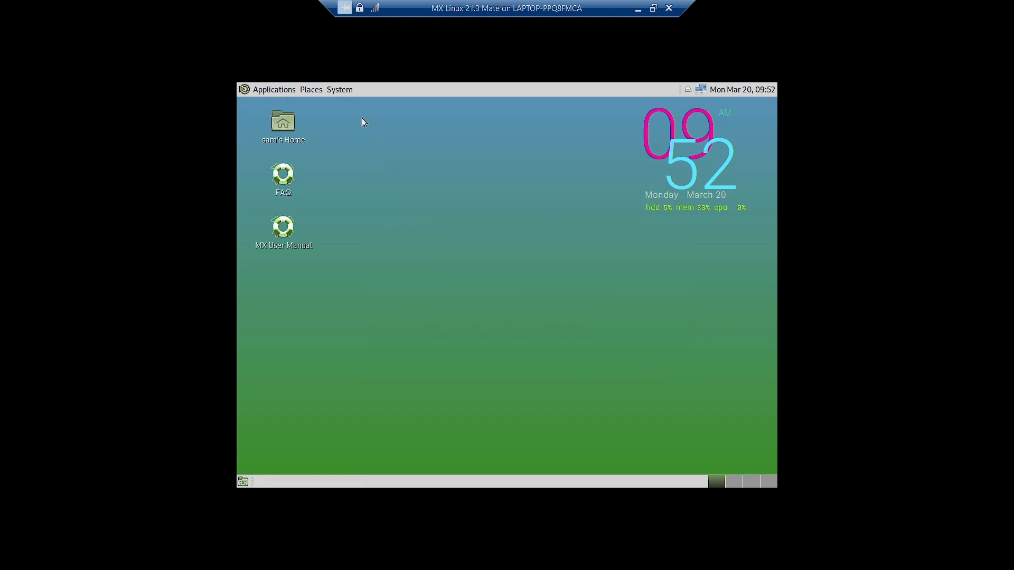
- Launch Firewall Configuration from System > Preferences > Internet and Network
{"action": "left_click", "coordinate": [353, 90]}
{"action": "mouse_move", "coordinate": [353, 104]}
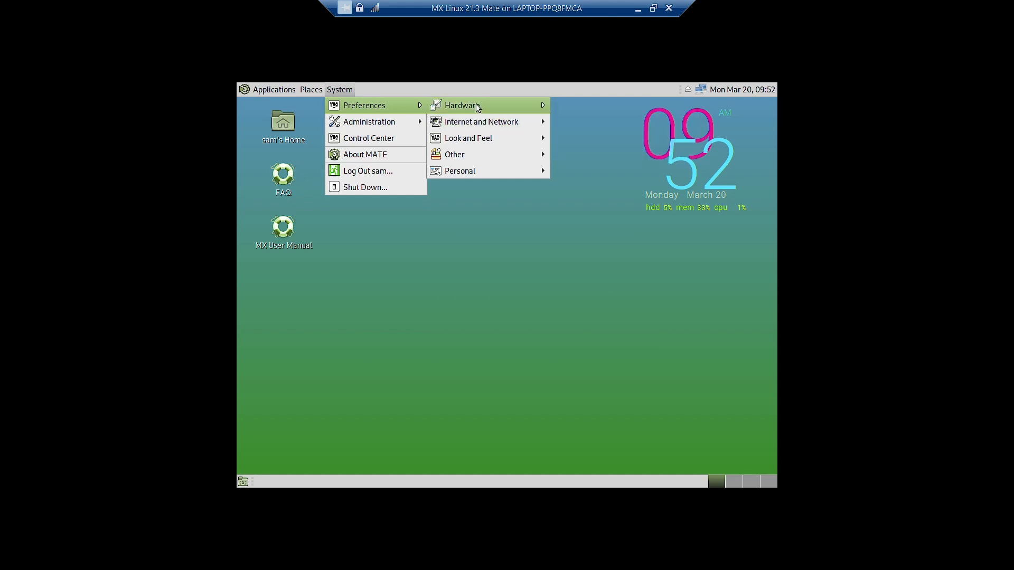
{"action": "mouse_move", "coordinate": [477, 104]}
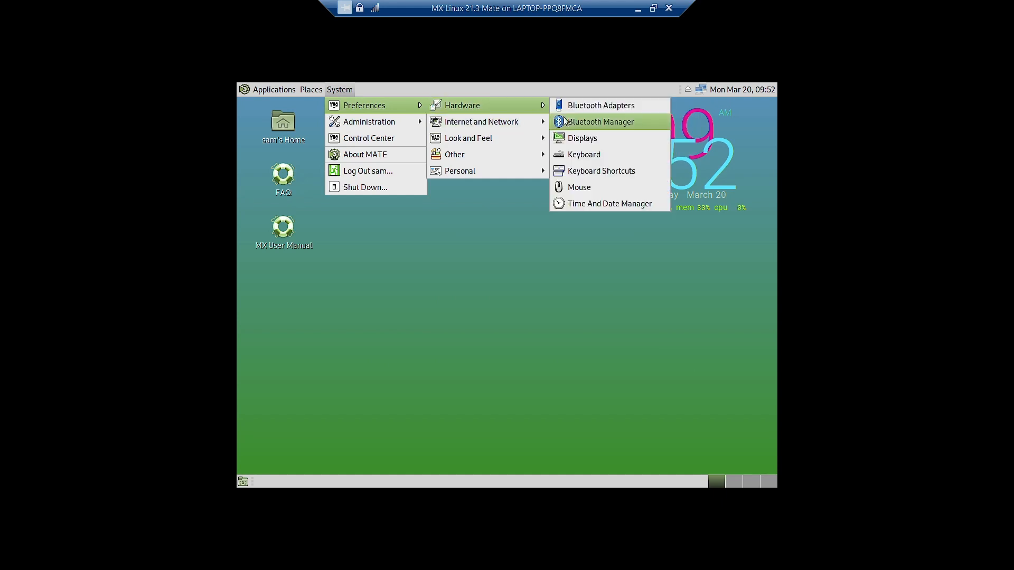
{"action": "mouse_move", "coordinate": [517, 123]}
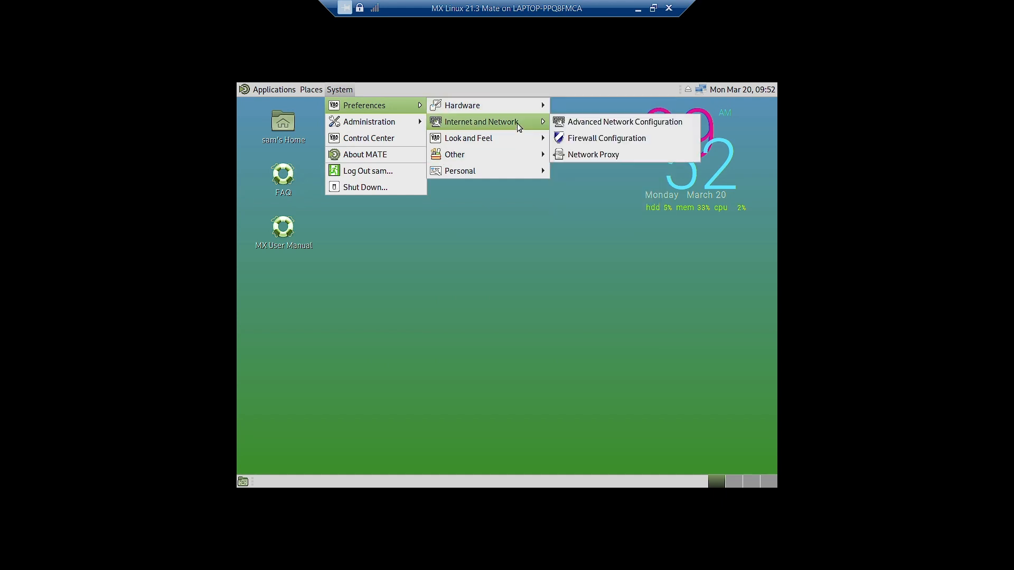
{"action": "left_click", "coordinate": [601, 140]}
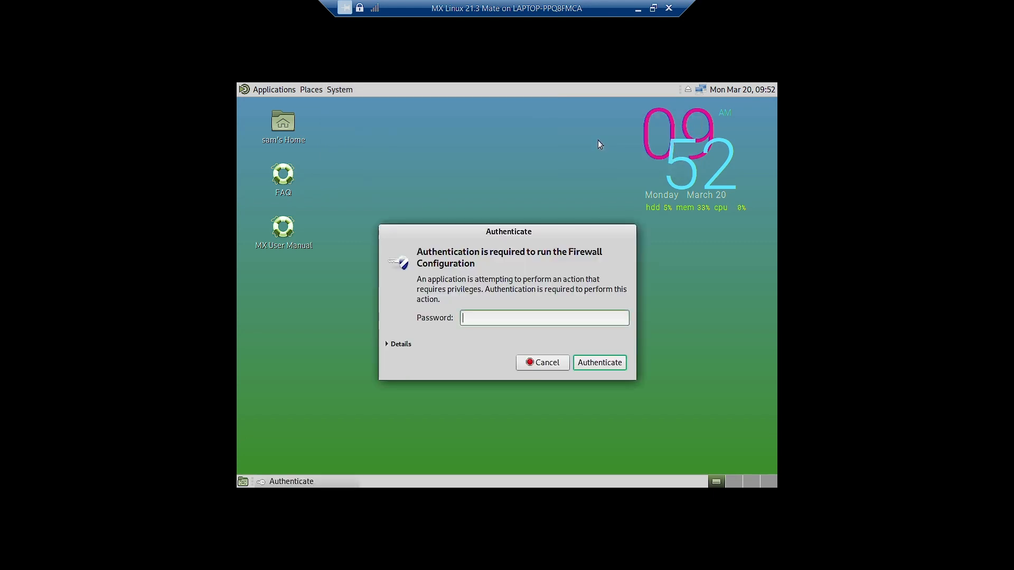
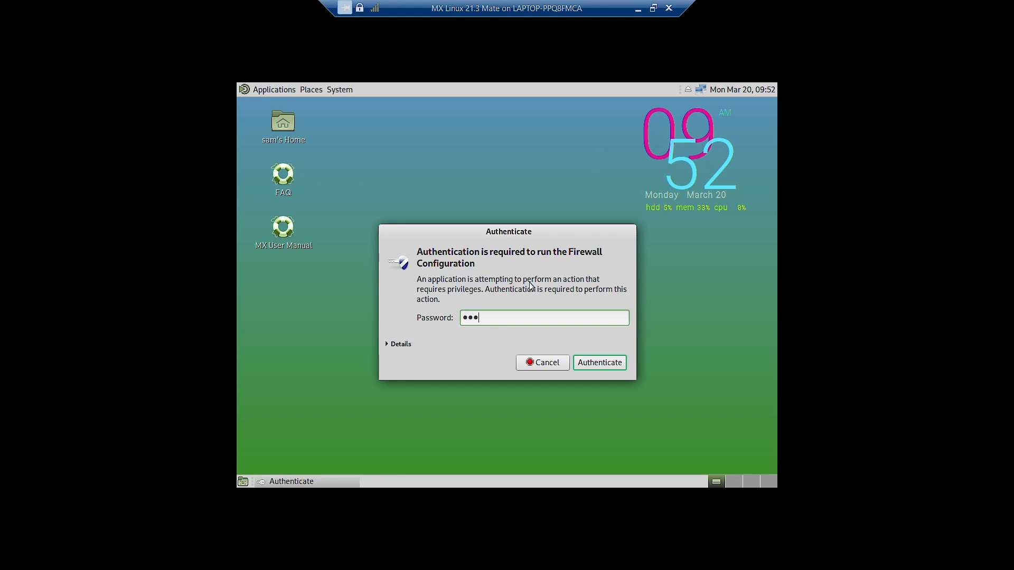
- Authenticate as administrator, turn the firewall on with the Home profile, and close it
{"action": "key", "text": "Return"}
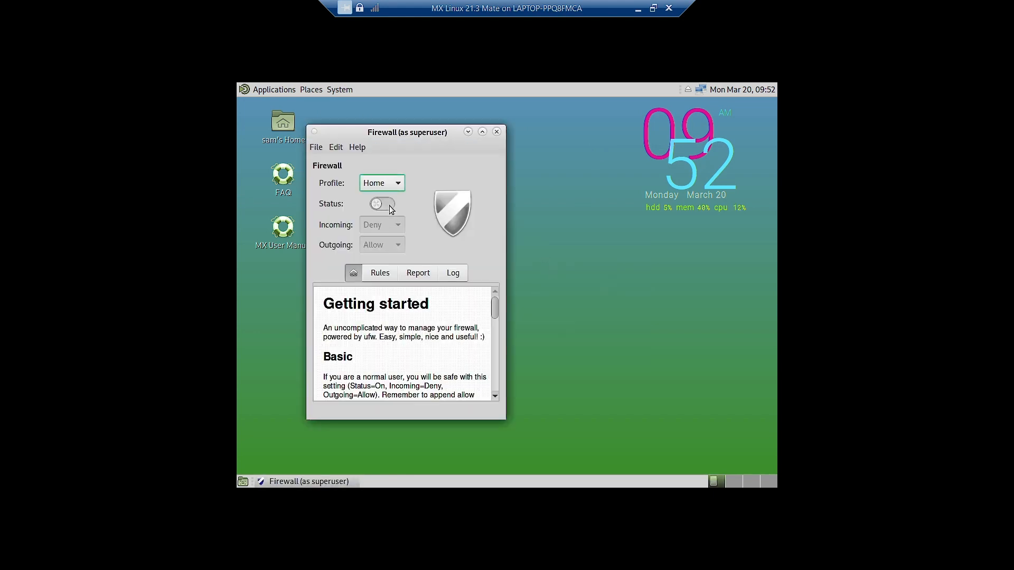
{"action": "left_click", "coordinate": [388, 205]}
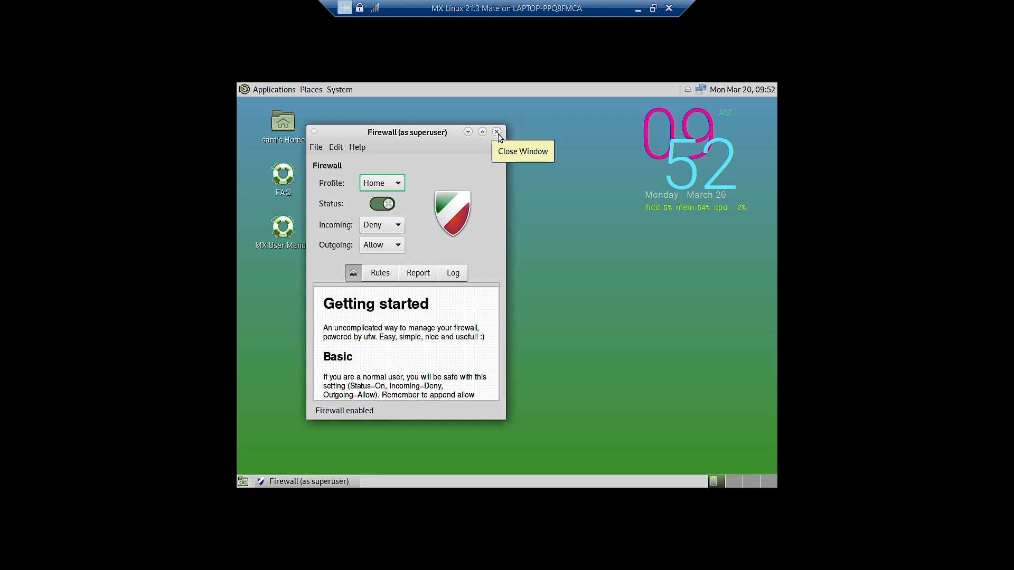
{"action": "left_click", "coordinate": [498, 133]}
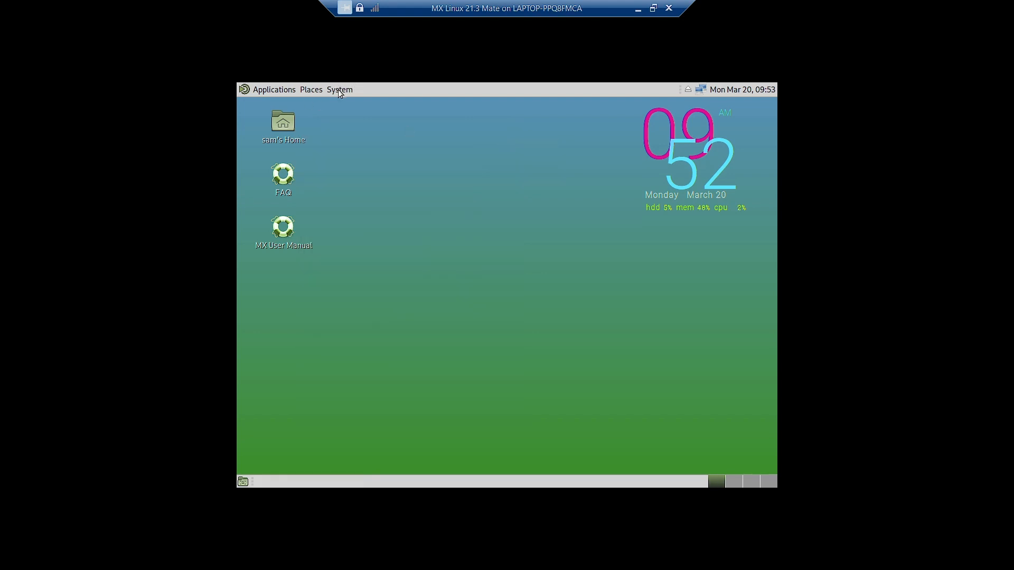
- Launch the MATE Control Center from the System menu
{"action": "left_click", "coordinate": [339, 90]}
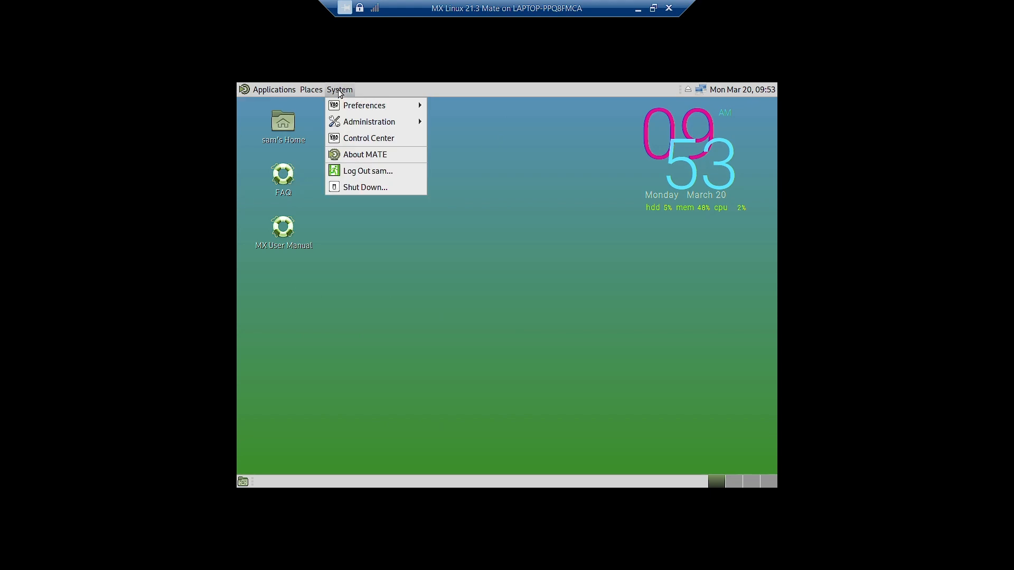
{"action": "mouse_move", "coordinate": [351, 123]}
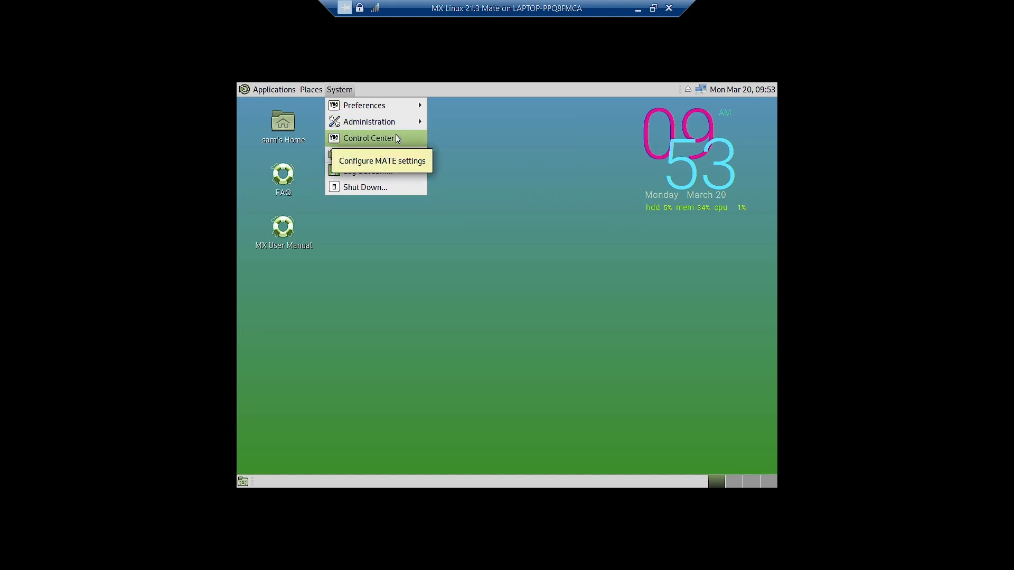
{"action": "left_click", "coordinate": [382, 139]}
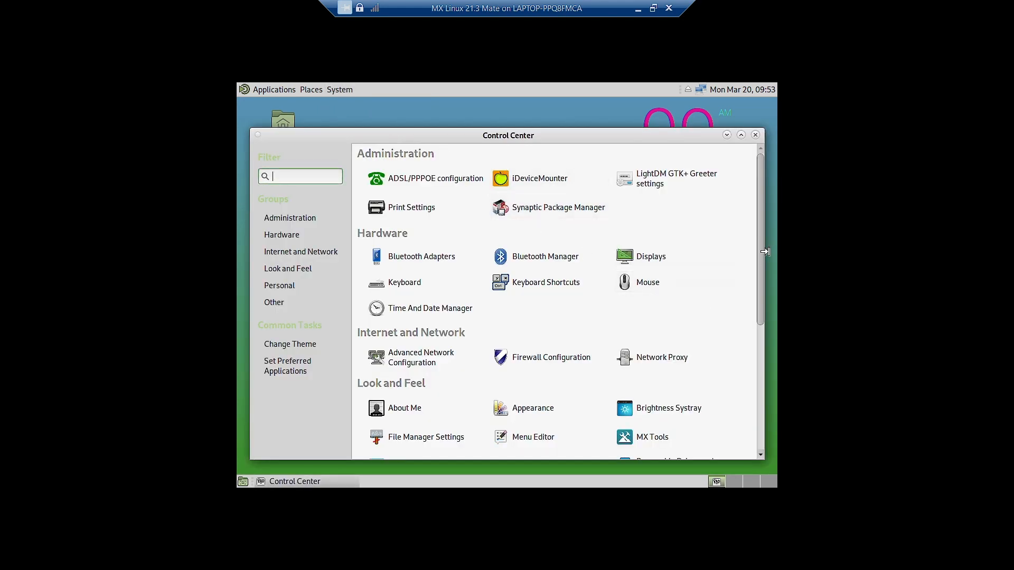
{"action": "left_click_drag", "start_coordinate": [762, 257], "coordinate": [764, 313]}
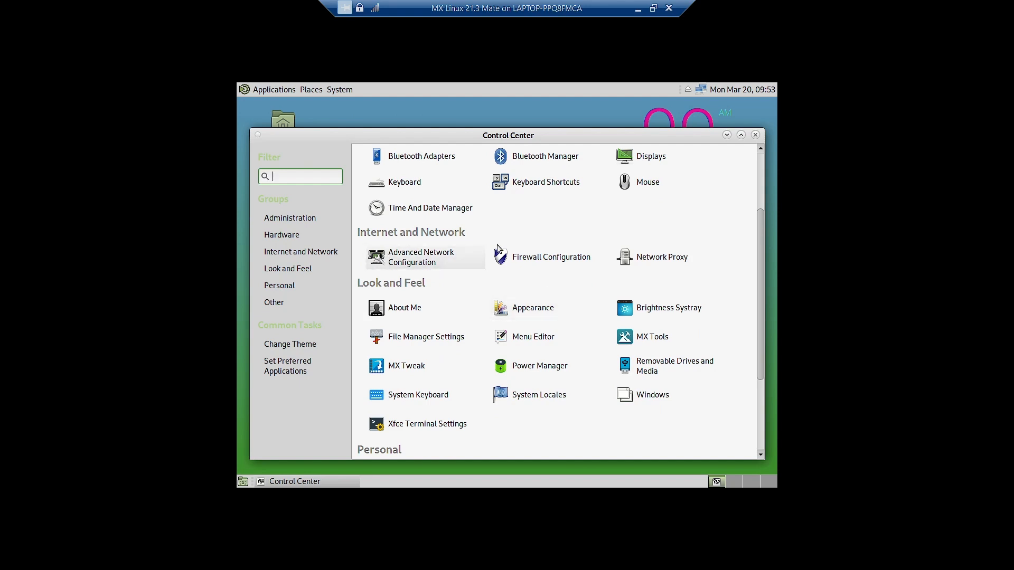
{"action": "scroll", "coordinate": [537, 244], "scroll_direction": "up", "scroll_amount": 1}
{"action": "scroll", "coordinate": [537, 244], "scroll_direction": "up", "scroll_amount": 2}
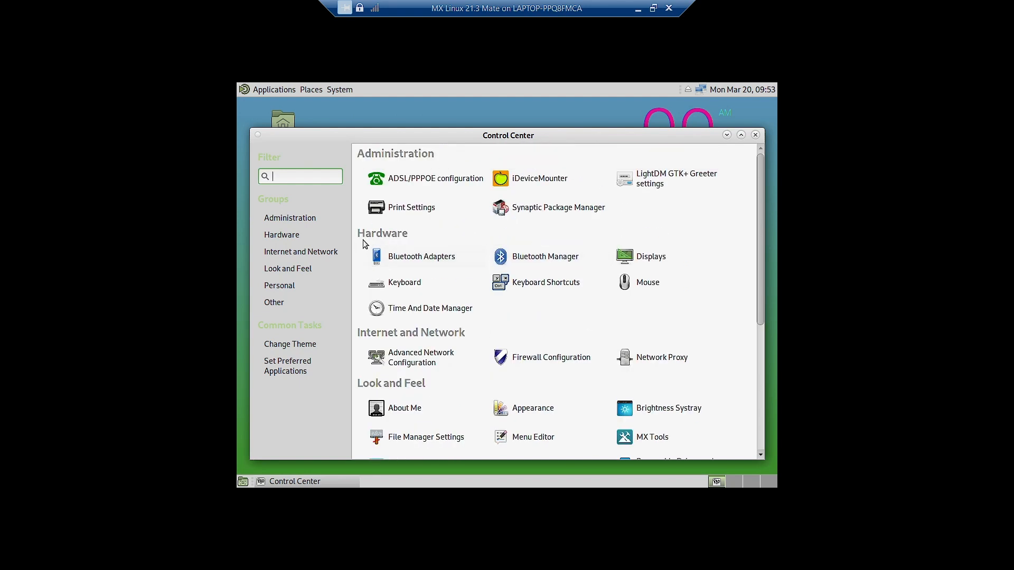
{"action": "scroll", "coordinate": [594, 279], "scroll_direction": "down", "scroll_amount": 5}
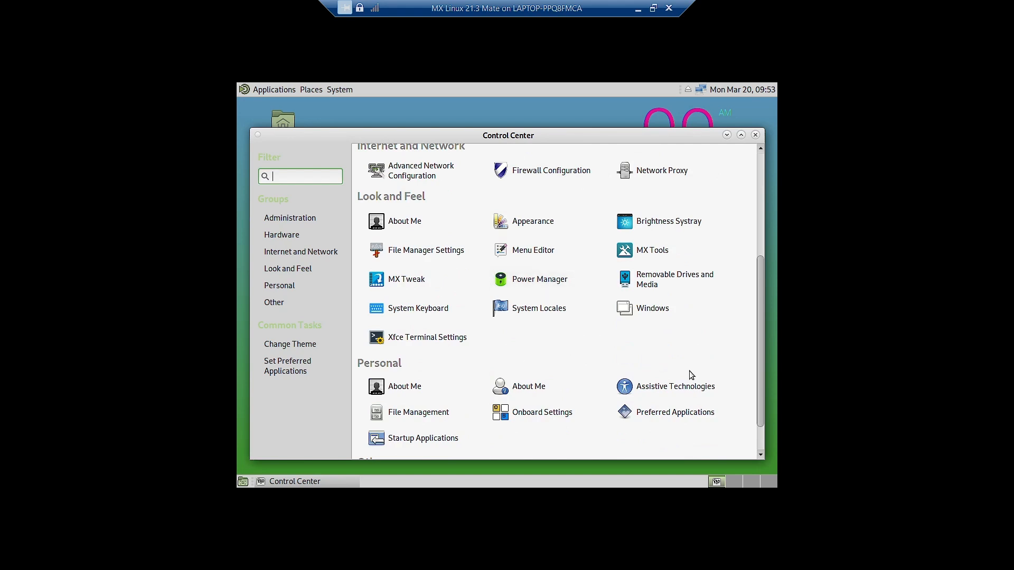
{"action": "left_click", "coordinate": [421, 394]}
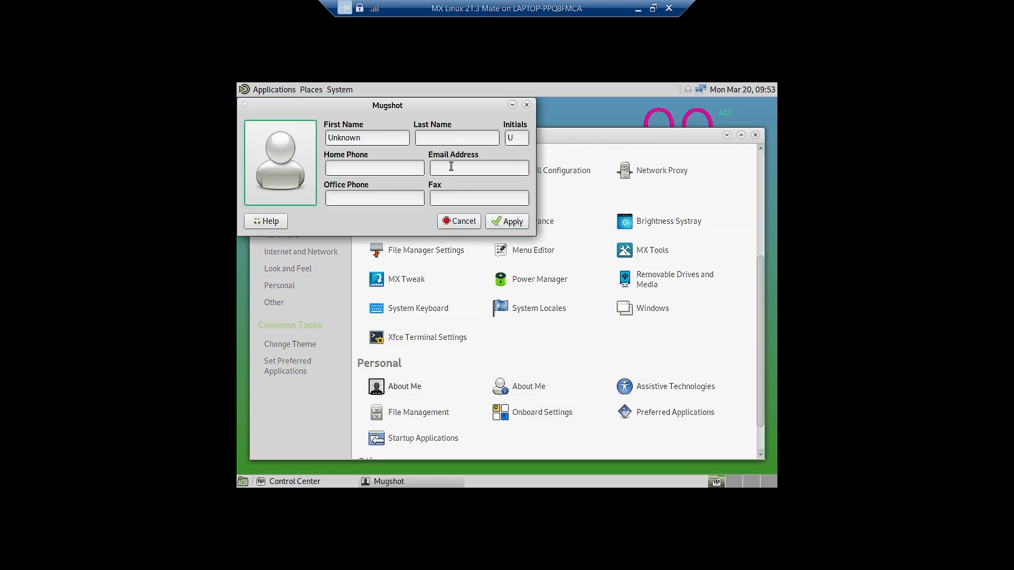
{"action": "left_click", "coordinate": [348, 93]}
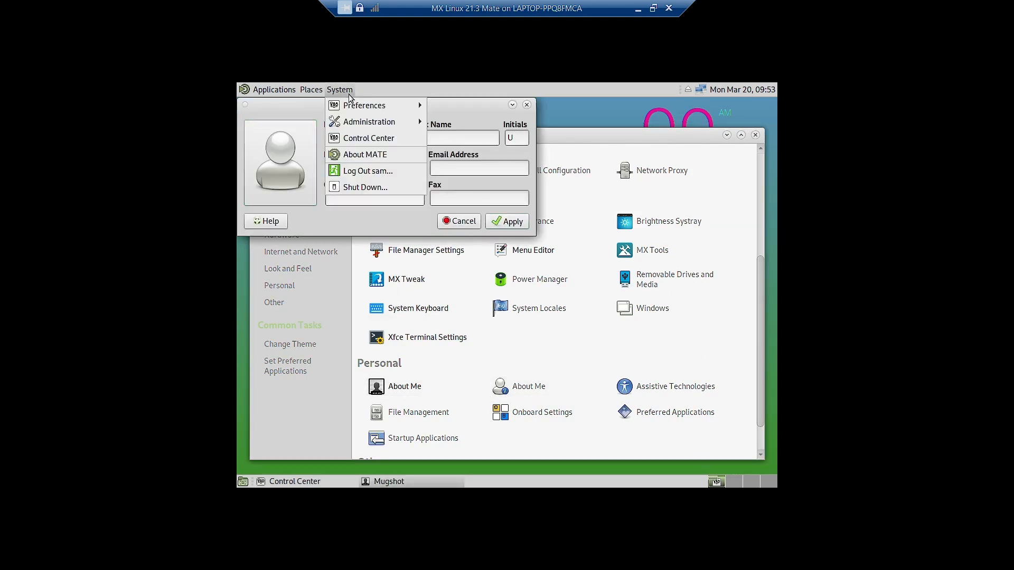
{"action": "left_click", "coordinate": [463, 112]}
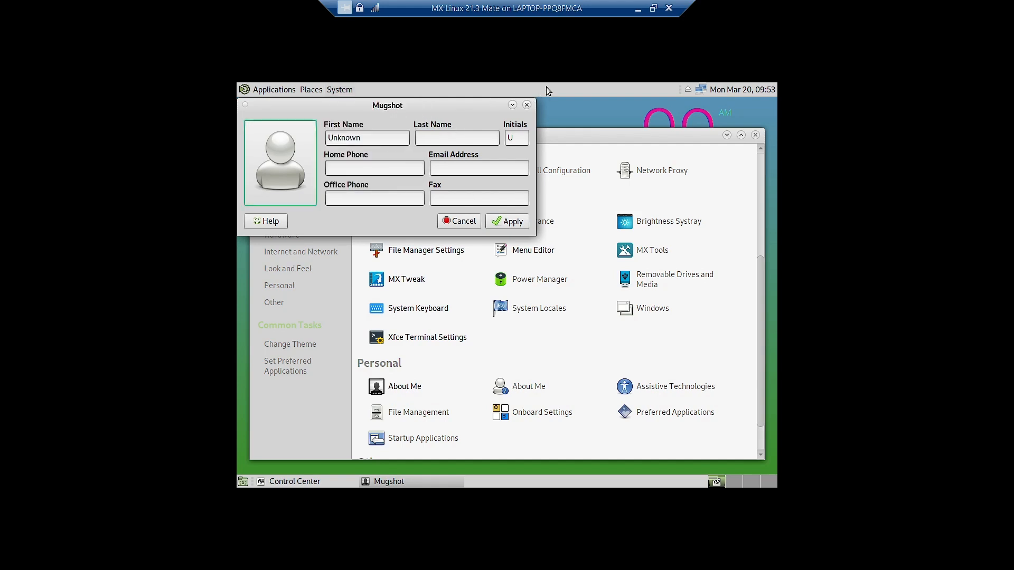
{"action": "left_click", "coordinate": [526, 105]}
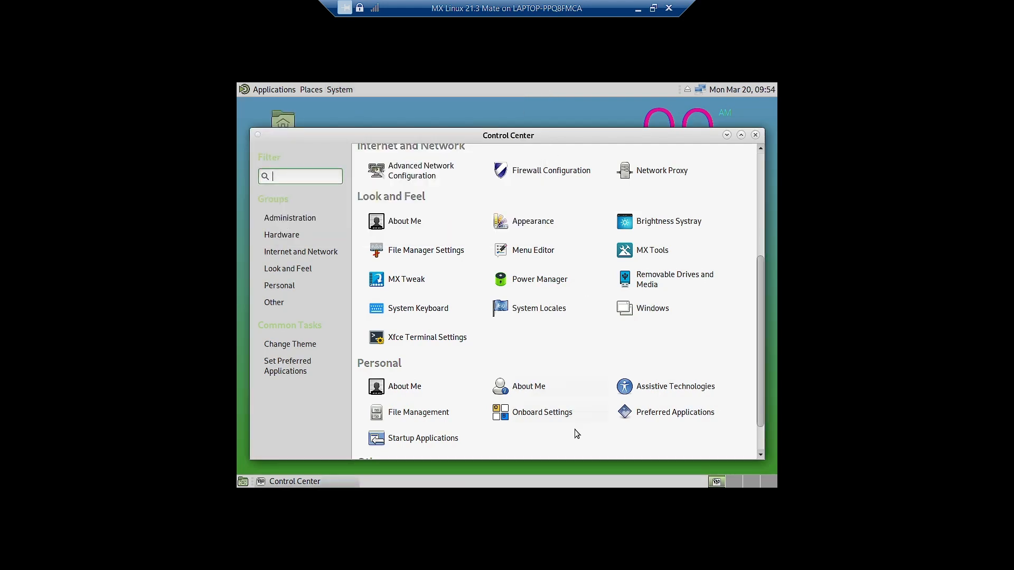
{"action": "left_click", "coordinate": [537, 387]}
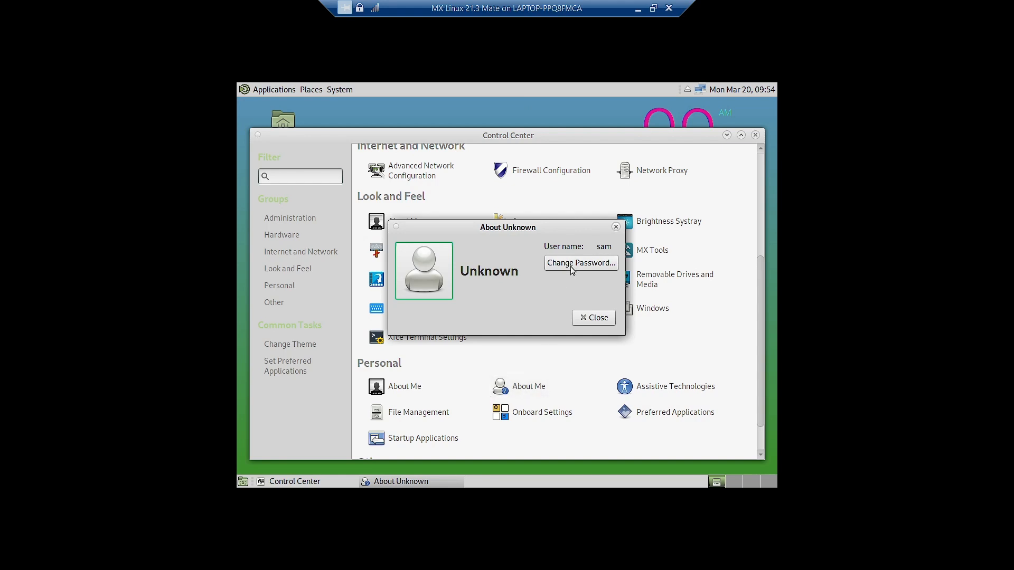
{"action": "left_click", "coordinate": [616, 227]}
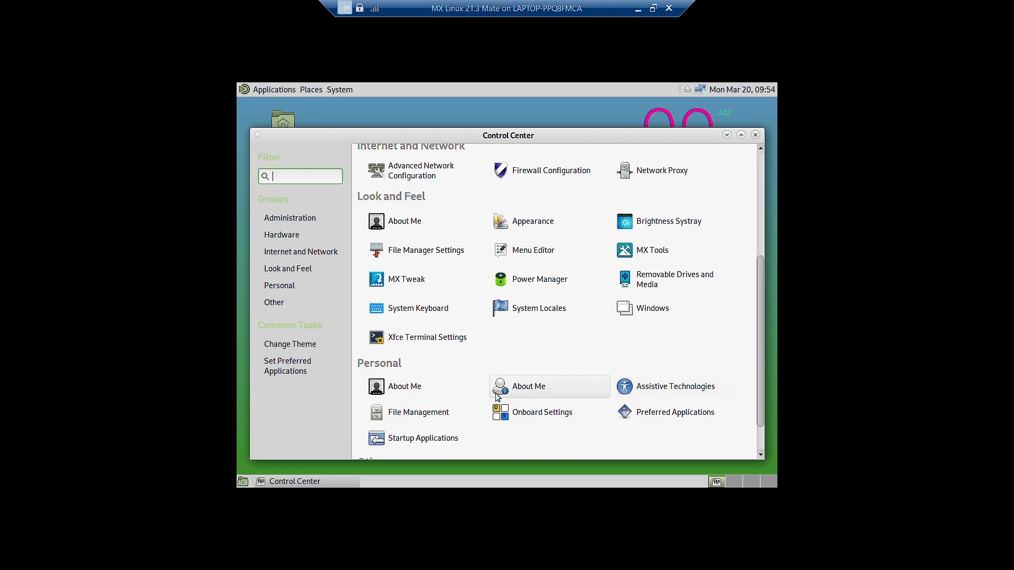
{"action": "left_click", "coordinate": [679, 413]}
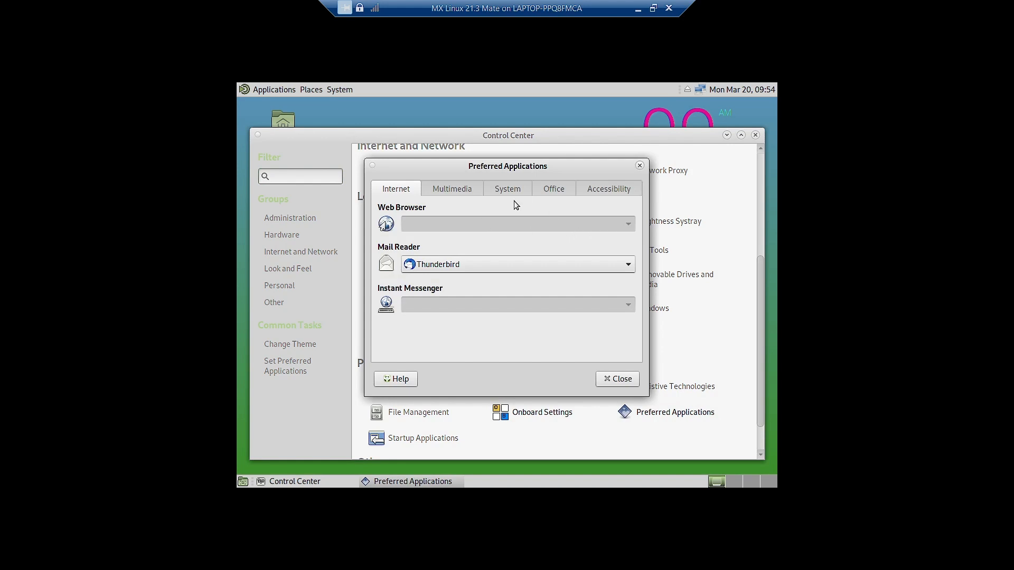
{"action": "left_click", "coordinate": [474, 189]}
{"action": "left_click", "coordinate": [501, 190]}
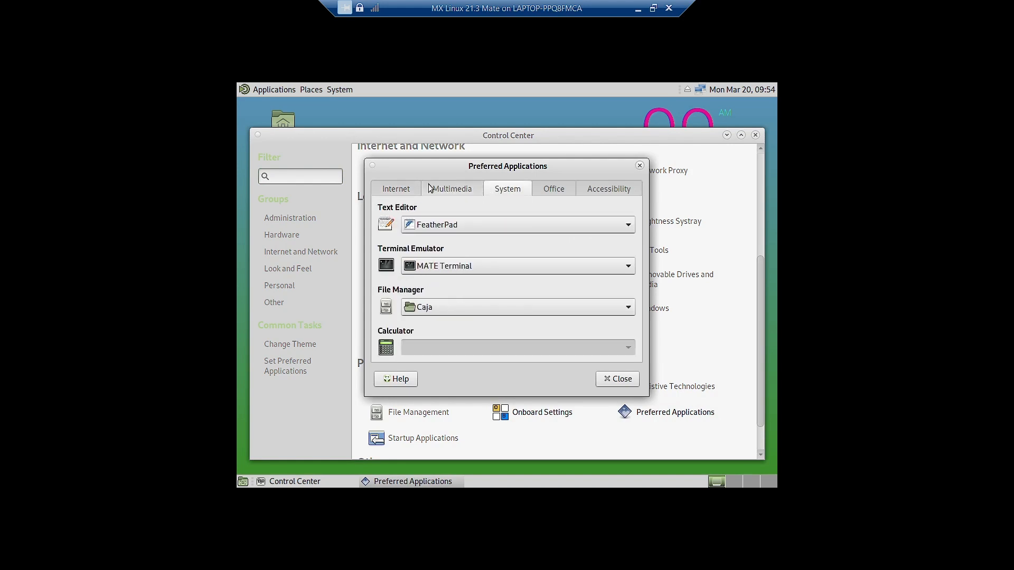
{"action": "left_click", "coordinate": [403, 185]}
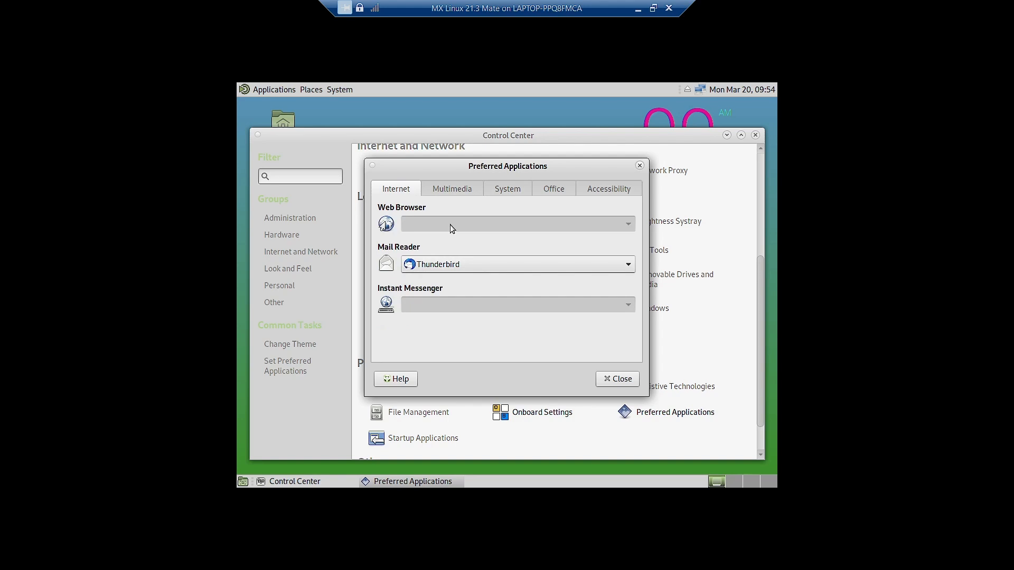
{"action": "left_click", "coordinate": [506, 191]}
{"action": "left_click", "coordinate": [554, 190]}
{"action": "left_click", "coordinate": [639, 186]}
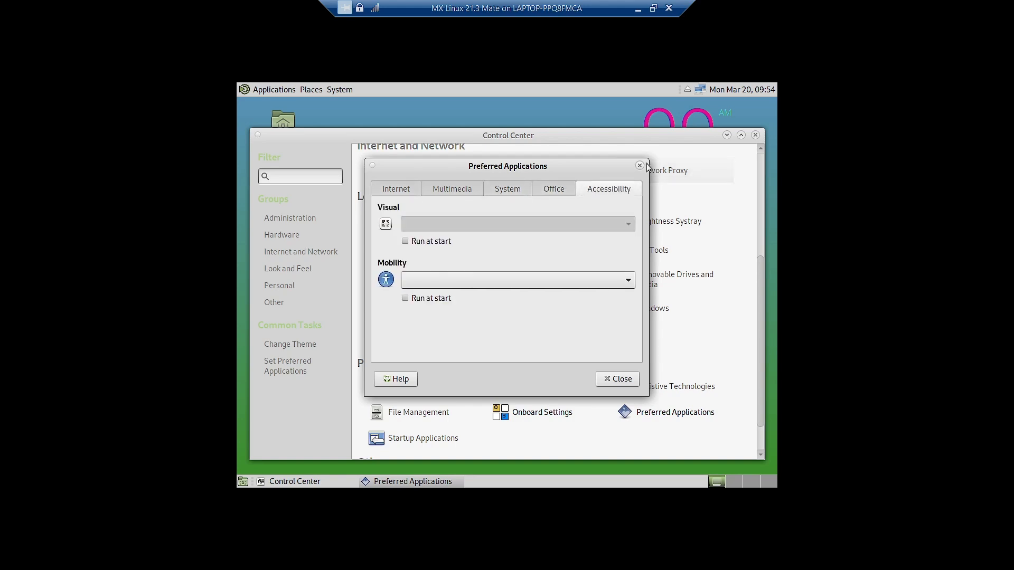
{"action": "left_click", "coordinate": [639, 166]}
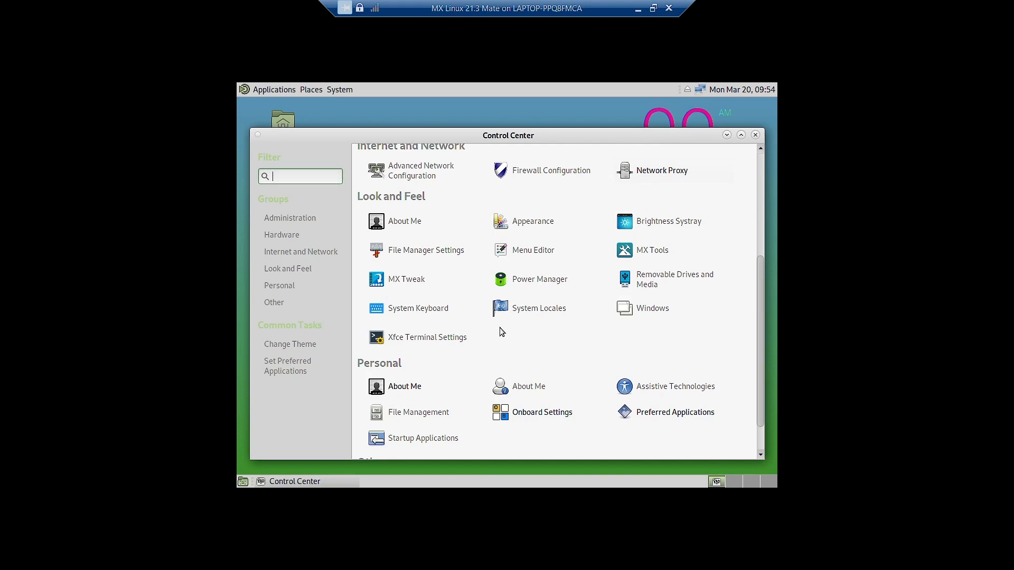
{"action": "left_click", "coordinate": [404, 438]}
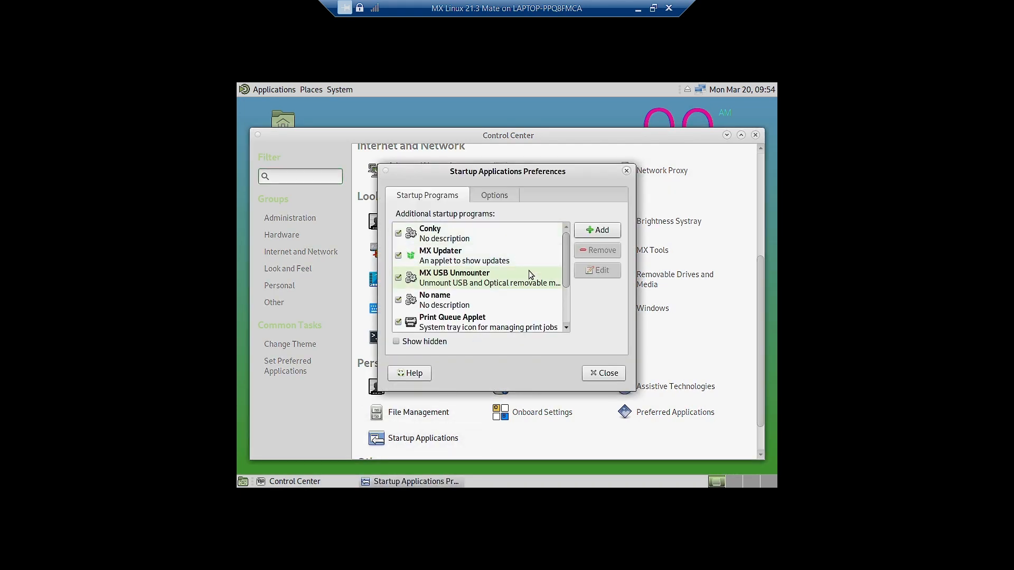
{"action": "scroll", "coordinate": [528, 270], "scroll_direction": "down", "scroll_amount": 3}
{"action": "scroll", "coordinate": [538, 270], "scroll_direction": "up", "scroll_amount": 3}
{"action": "scroll", "coordinate": [538, 271], "scroll_direction": "down", "scroll_amount": 2}
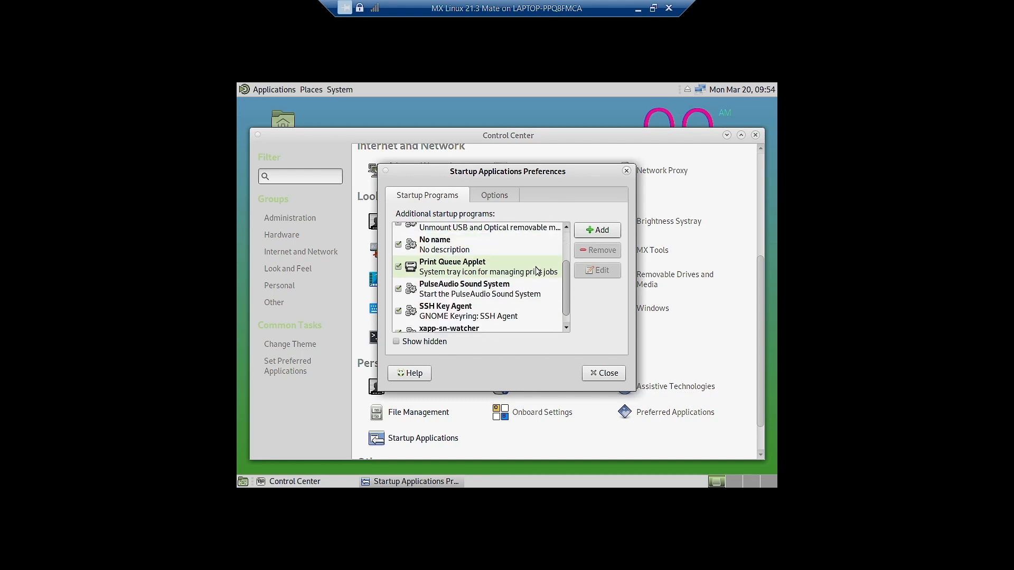
{"action": "scroll", "coordinate": [538, 270], "scroll_direction": "down", "scroll_amount": 1}
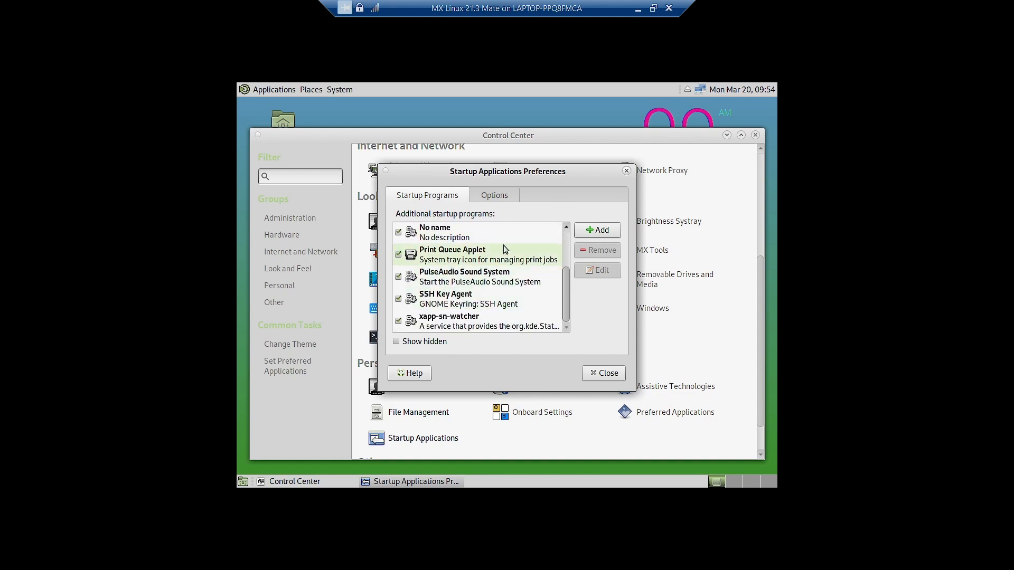
{"action": "left_click", "coordinate": [495, 196]}
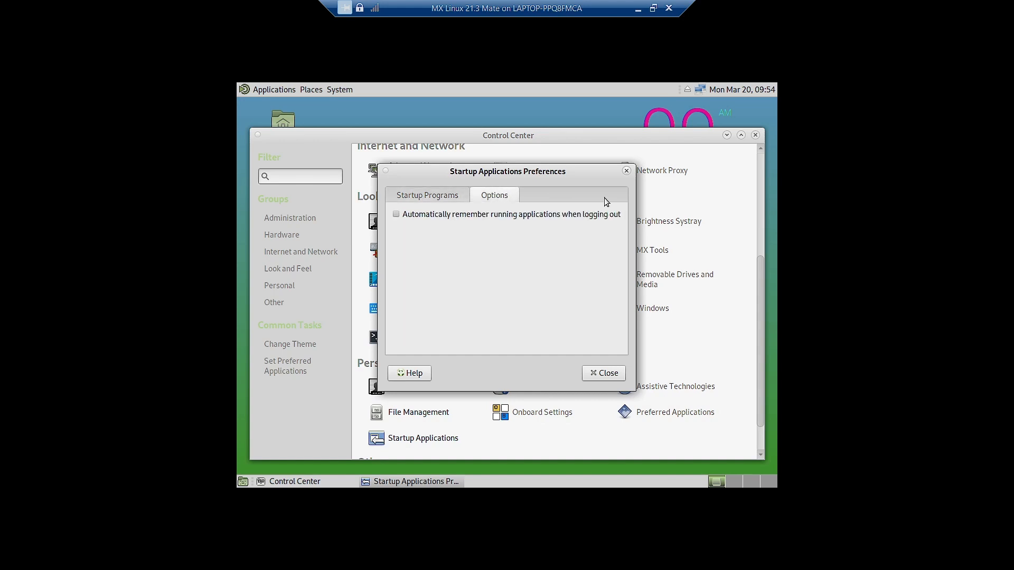
{"action": "left_click", "coordinate": [627, 171]}
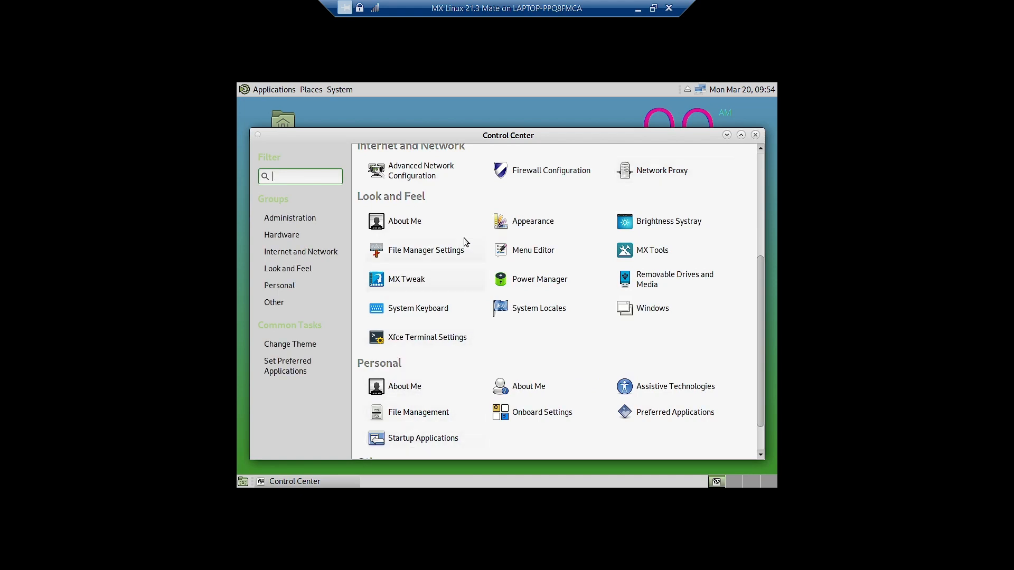
- Scroll the Control Center to Look and Feel and launch Appearance Preferences
{"action": "scroll", "coordinate": [464, 256], "scroll_direction": "up", "scroll_amount": 5}
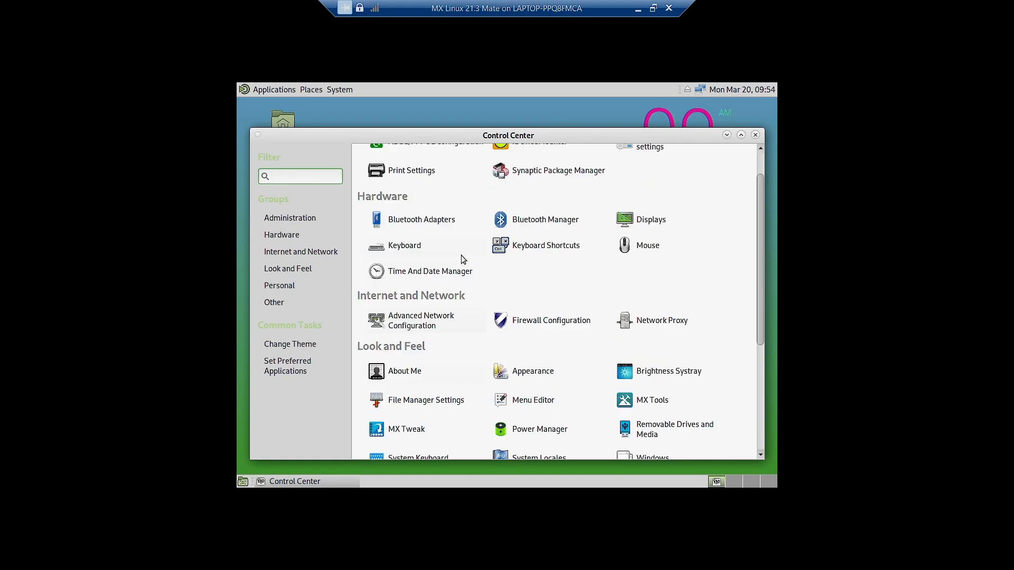
{"action": "left_click", "coordinate": [340, 89]}
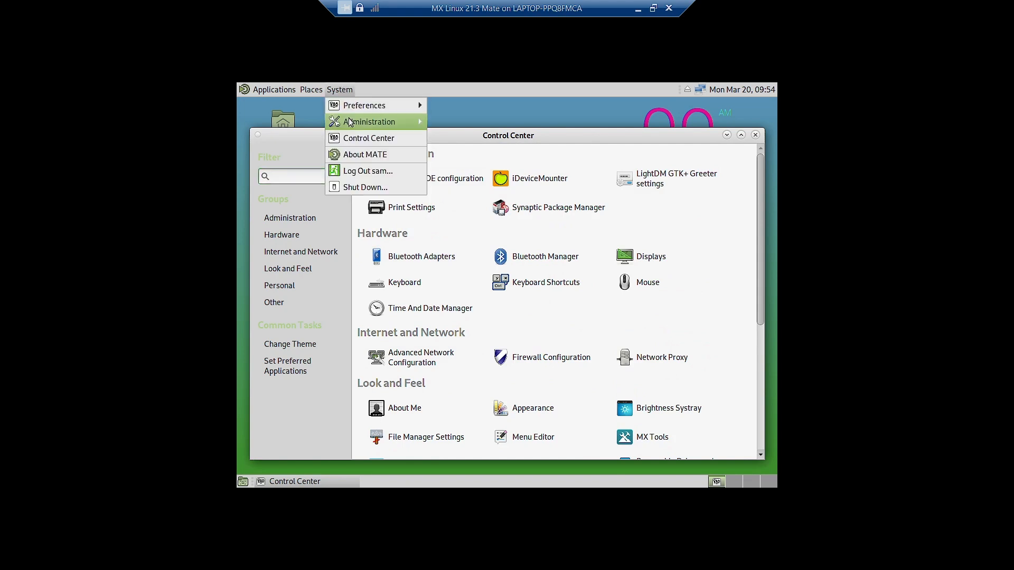
{"action": "left_click", "coordinate": [477, 135]}
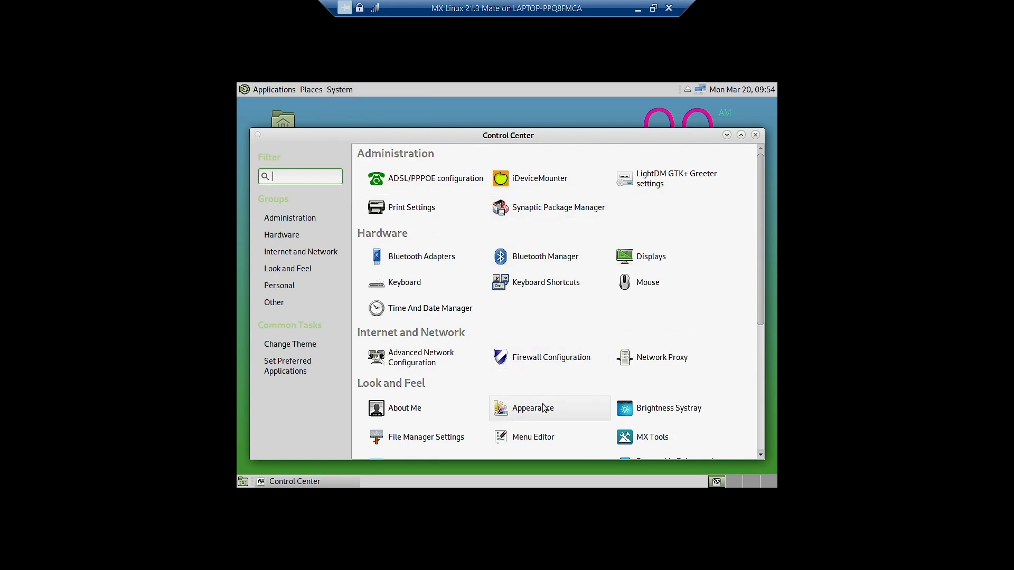
{"action": "scroll", "coordinate": [483, 393], "scroll_direction": "down", "scroll_amount": 1}
{"action": "scroll", "coordinate": [481, 389], "scroll_direction": "down", "scroll_amount": 1}
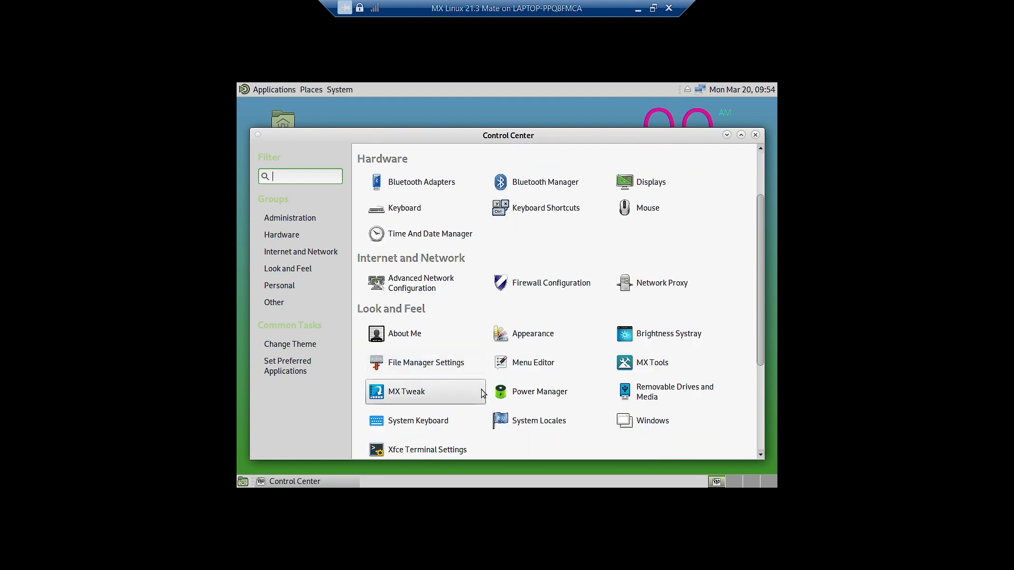
{"action": "scroll", "coordinate": [480, 389], "scroll_direction": "up", "scroll_amount": 2}
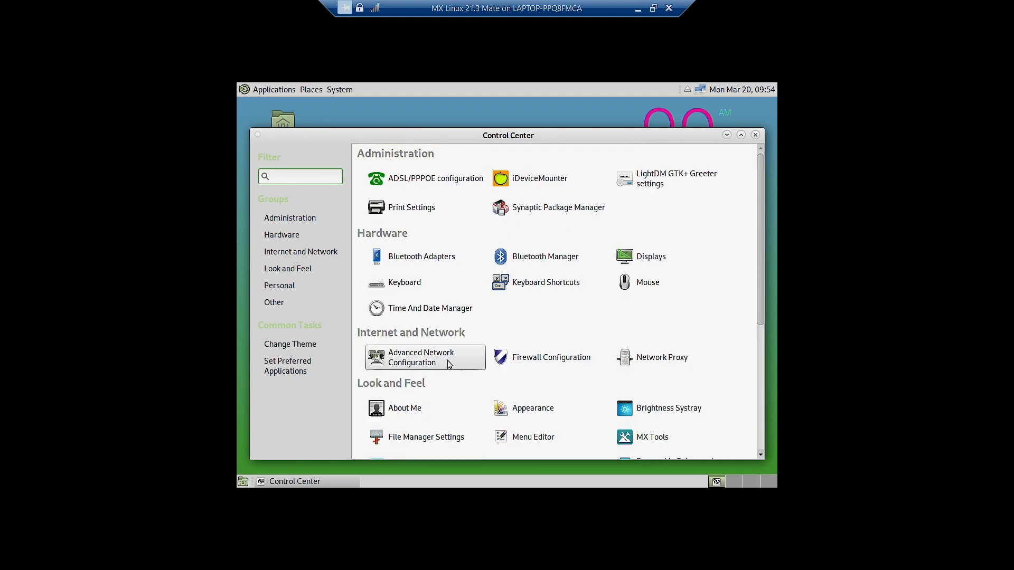
{"action": "scroll", "coordinate": [562, 347], "scroll_direction": "down", "scroll_amount": 2}
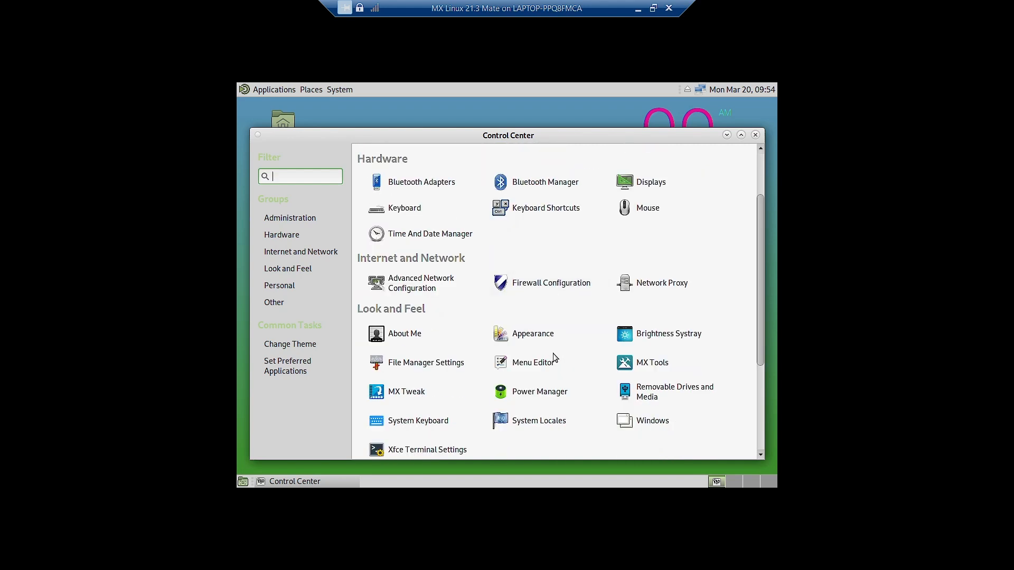
{"action": "left_click", "coordinate": [542, 338]}
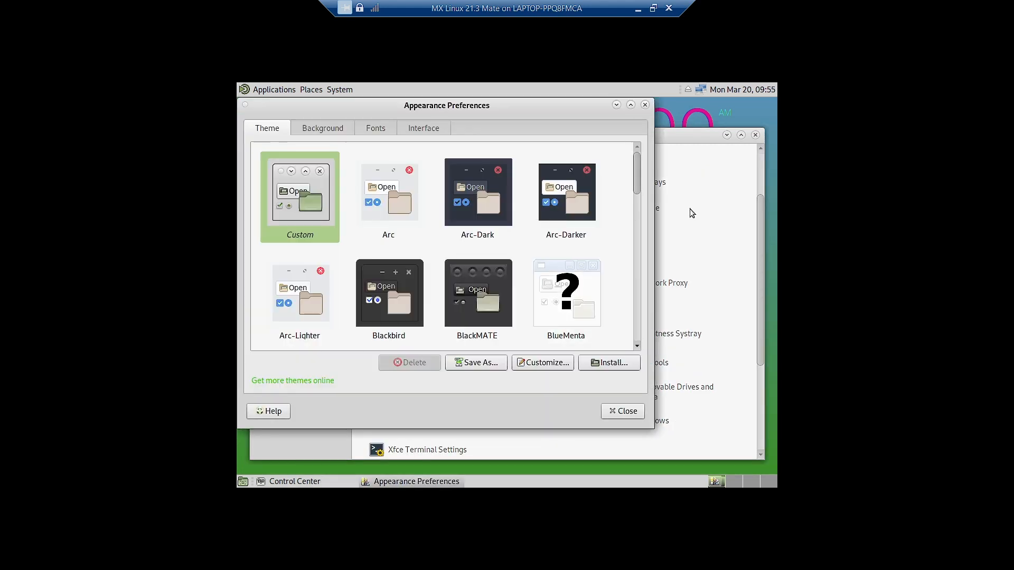
- Close the Control Center, reposition Appearance Preferences, and preview the Arc theme
{"action": "left_click", "coordinate": [755, 134]}
{"action": "left_click_drag", "start_coordinate": [417, 108], "coordinate": [474, 127]}
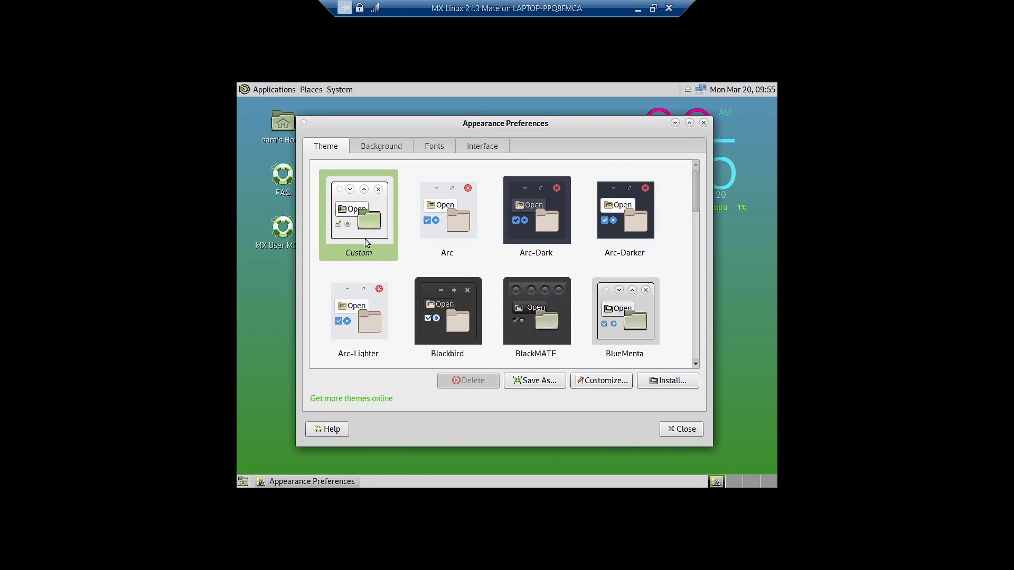
{"action": "left_click", "coordinate": [443, 233]}
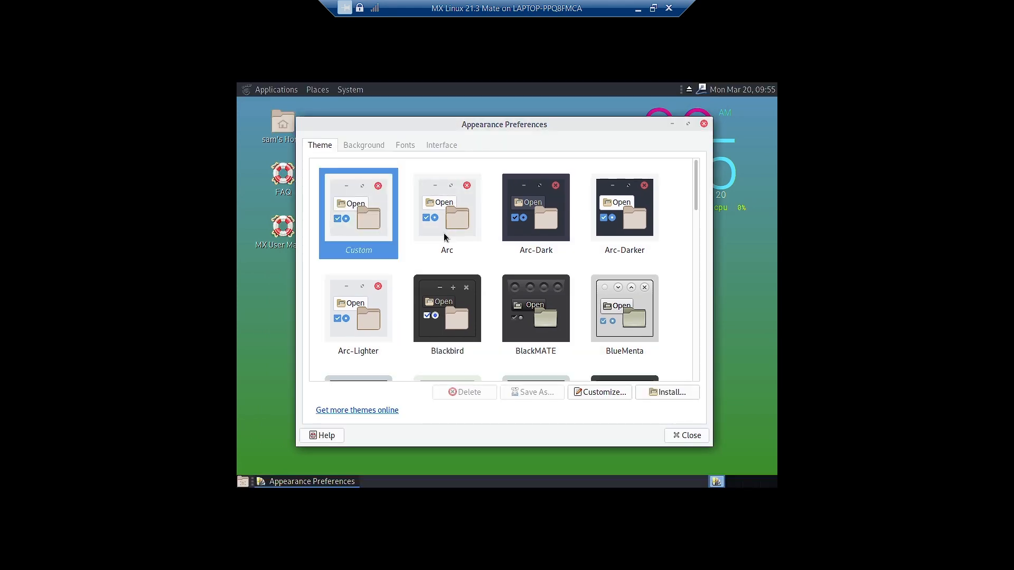
{"action": "left_click", "coordinate": [672, 125]}
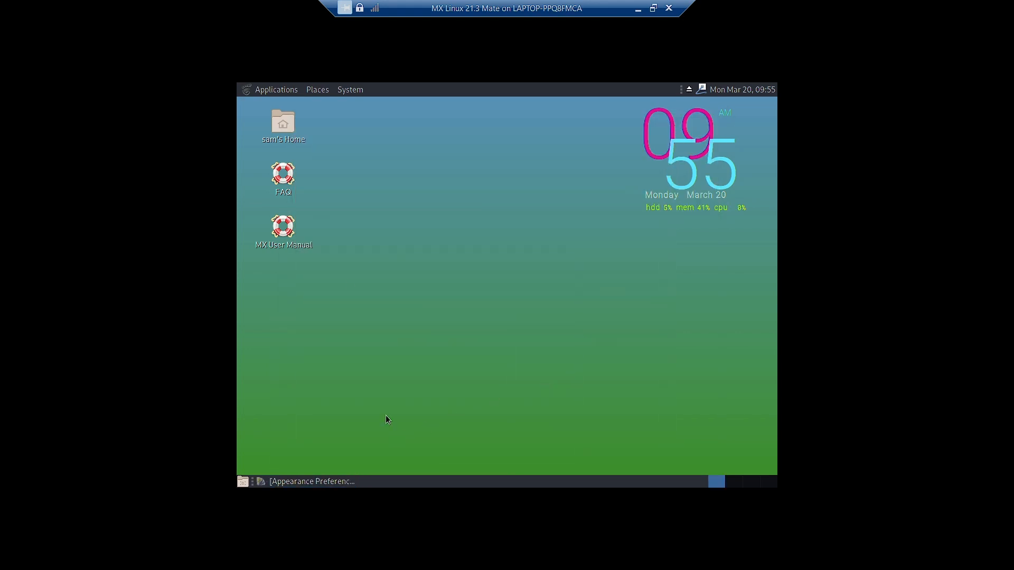
{"action": "left_click", "coordinate": [325, 482]}
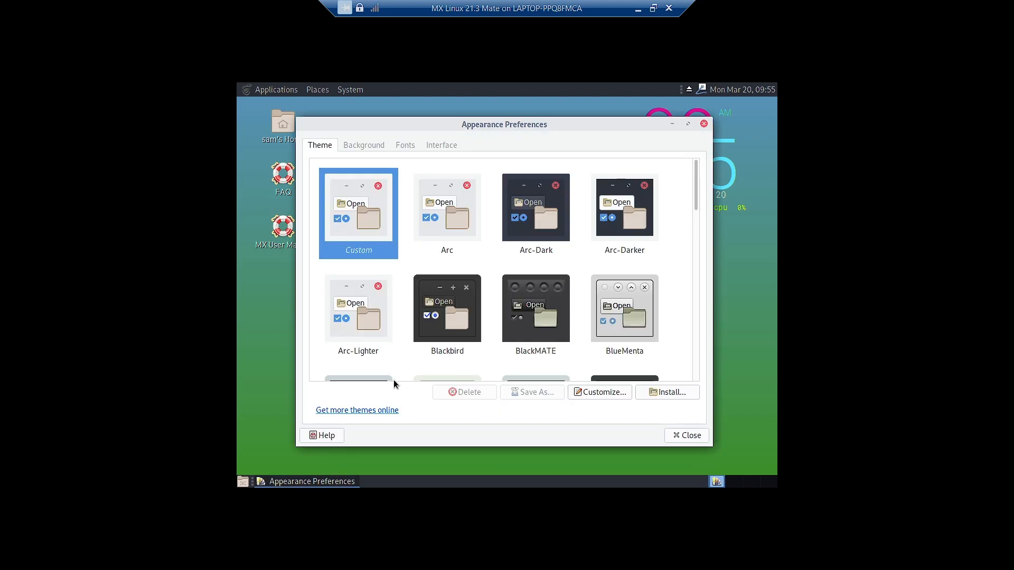
- Try the Arc-Dark theme, then settle on Arc-Lighter and view the desktop
{"action": "left_click", "coordinate": [533, 213]}
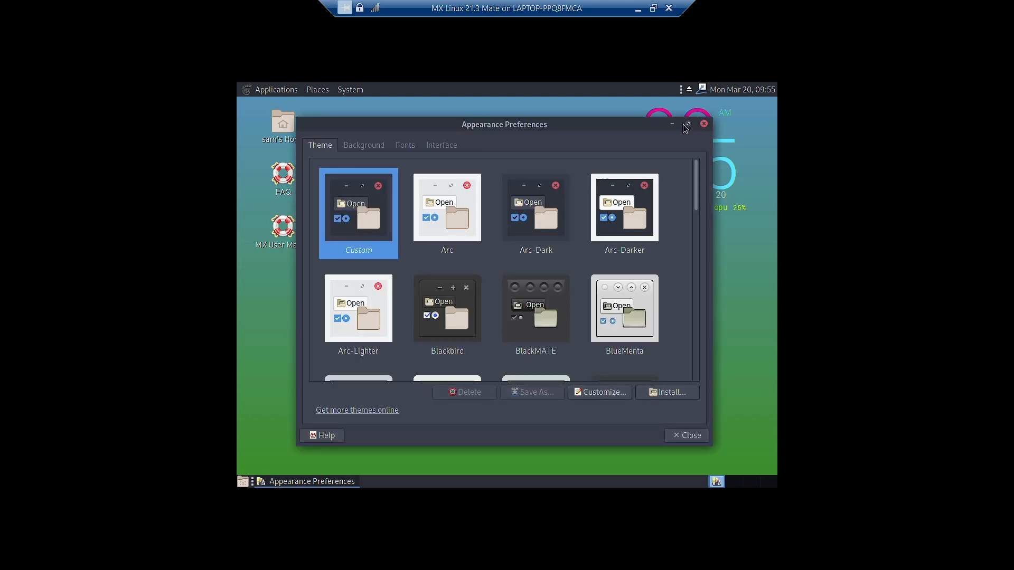
{"action": "left_click", "coordinate": [672, 124]}
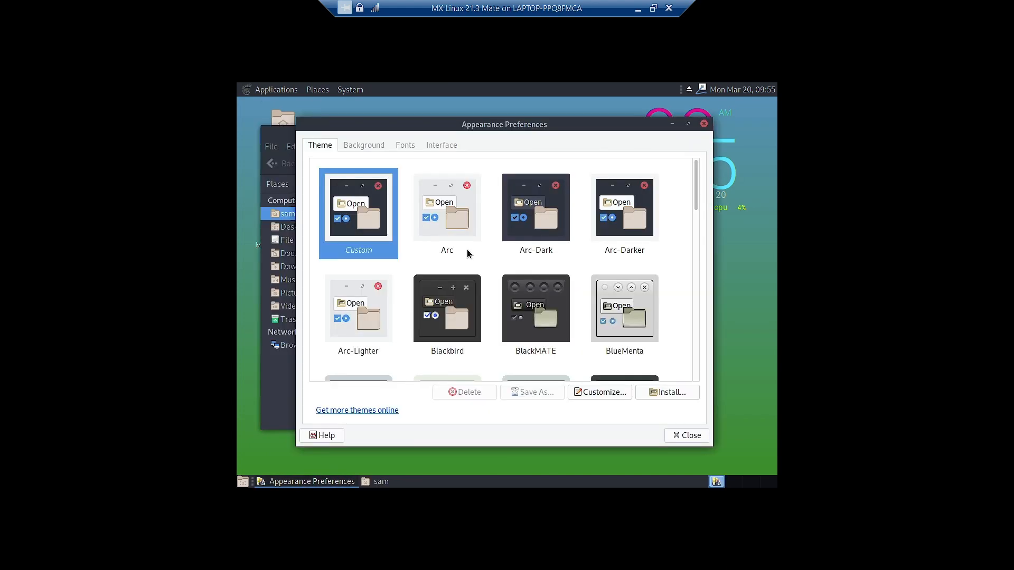
{"action": "left_click", "coordinate": [375, 310]}
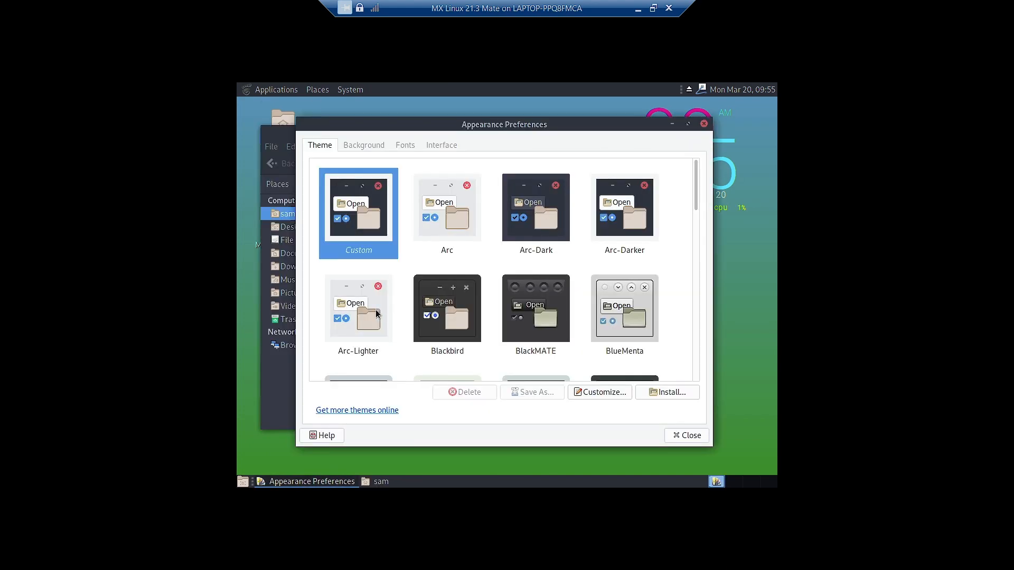
{"action": "left_click", "coordinate": [673, 125]}
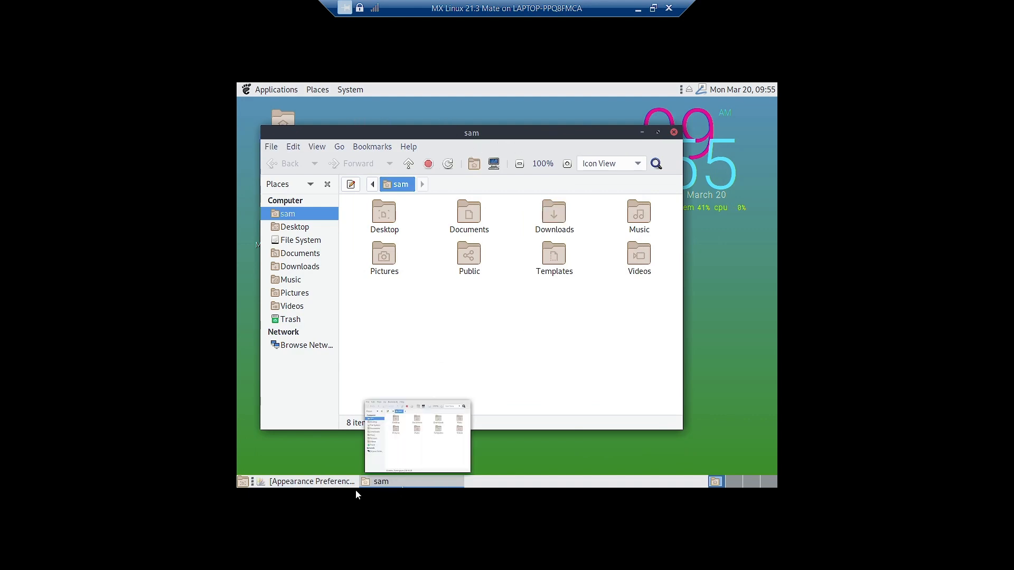
- Apply the Blackbird theme and glance through the applications menu to see it
{"action": "left_click", "coordinate": [331, 485]}
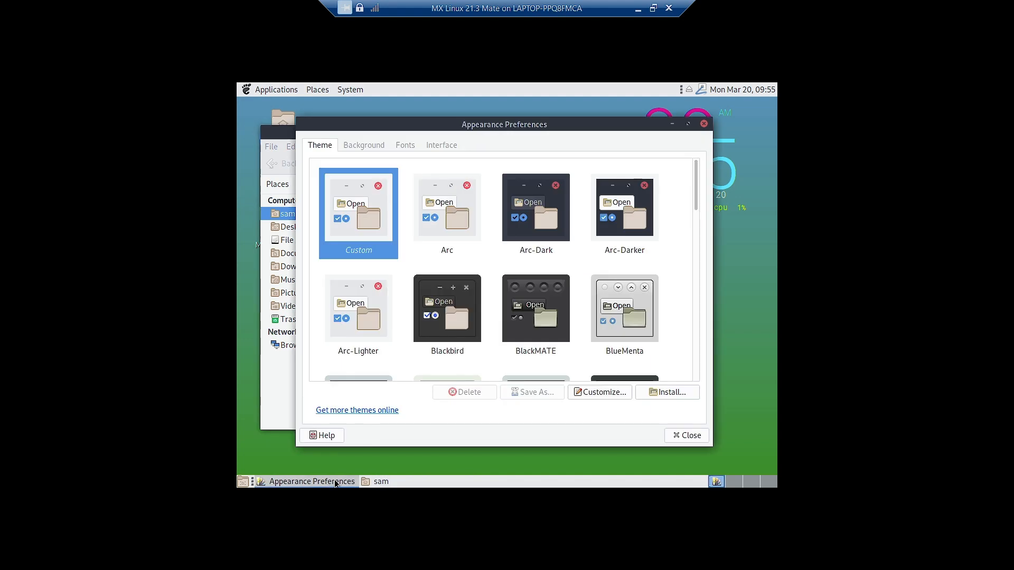
{"action": "left_click", "coordinate": [464, 323]}
{"action": "left_click", "coordinate": [675, 126]}
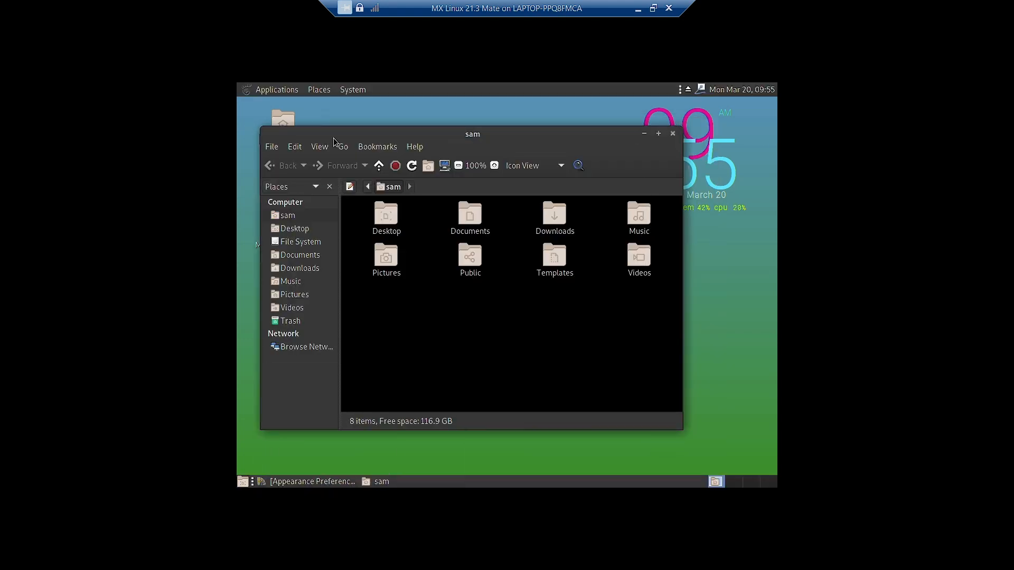
{"action": "left_click", "coordinate": [258, 92]}
{"action": "mouse_move", "coordinate": [261, 122]}
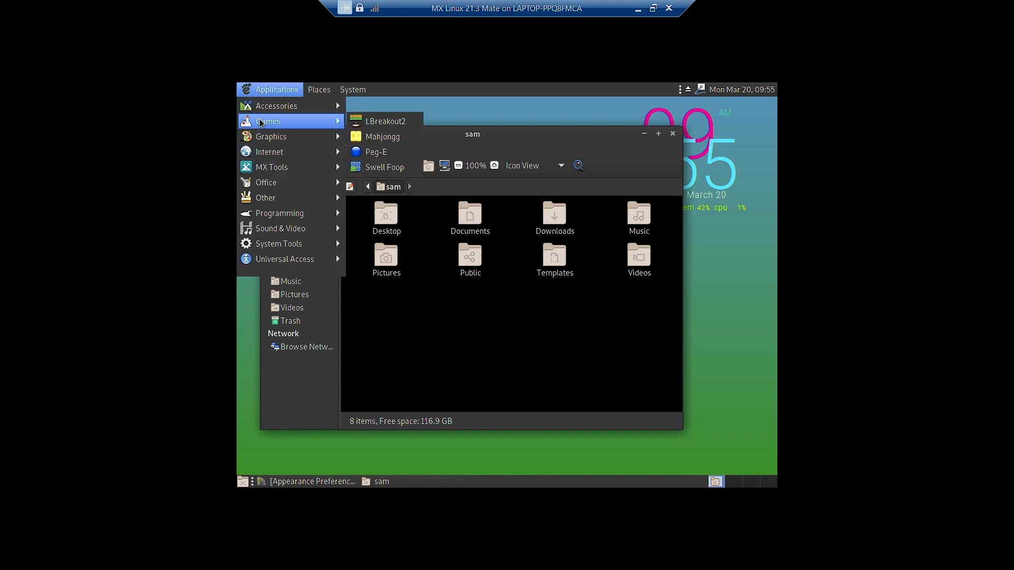
{"action": "mouse_move", "coordinate": [273, 150]}
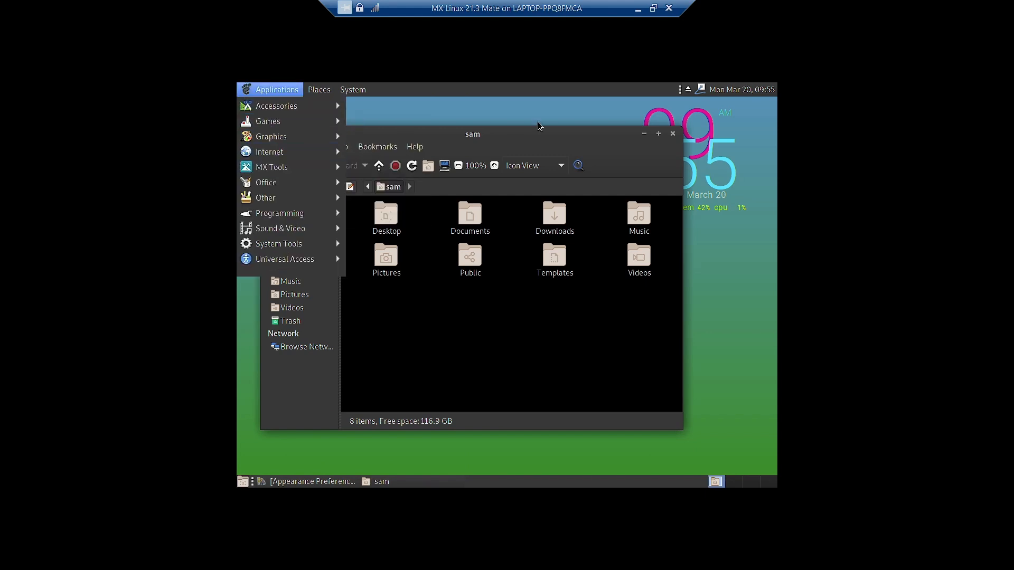
{"action": "left_click", "coordinate": [547, 132]}
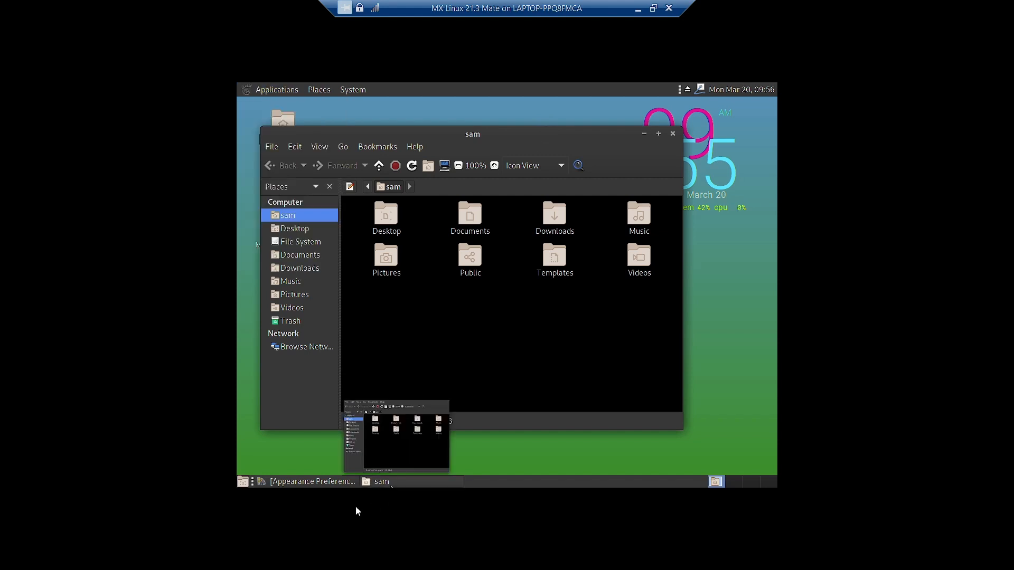
- Preview the BlackMATE and BlueMenta themes on the desktop
{"action": "left_click", "coordinate": [315, 481]}
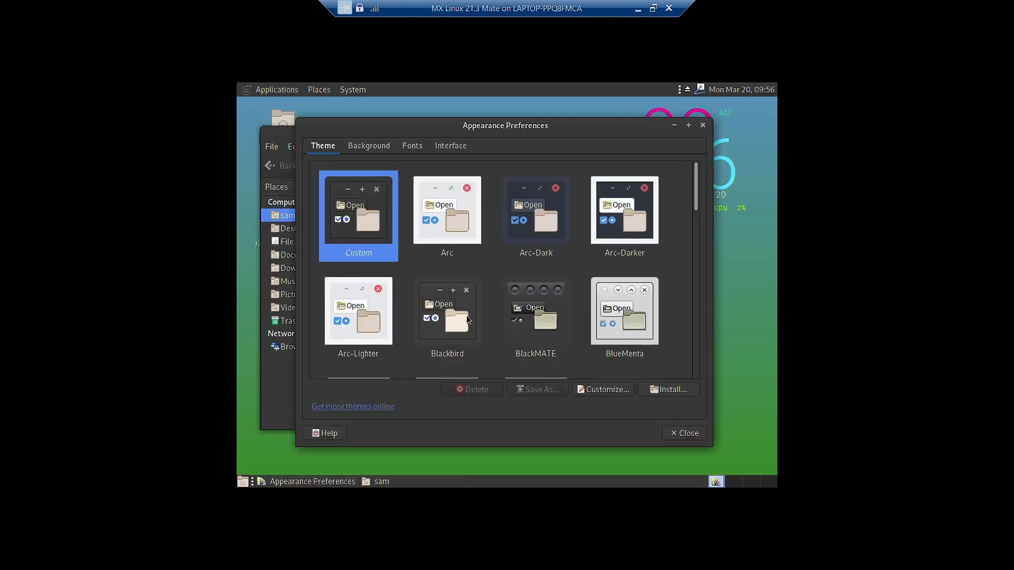
{"action": "left_click", "coordinate": [535, 317]}
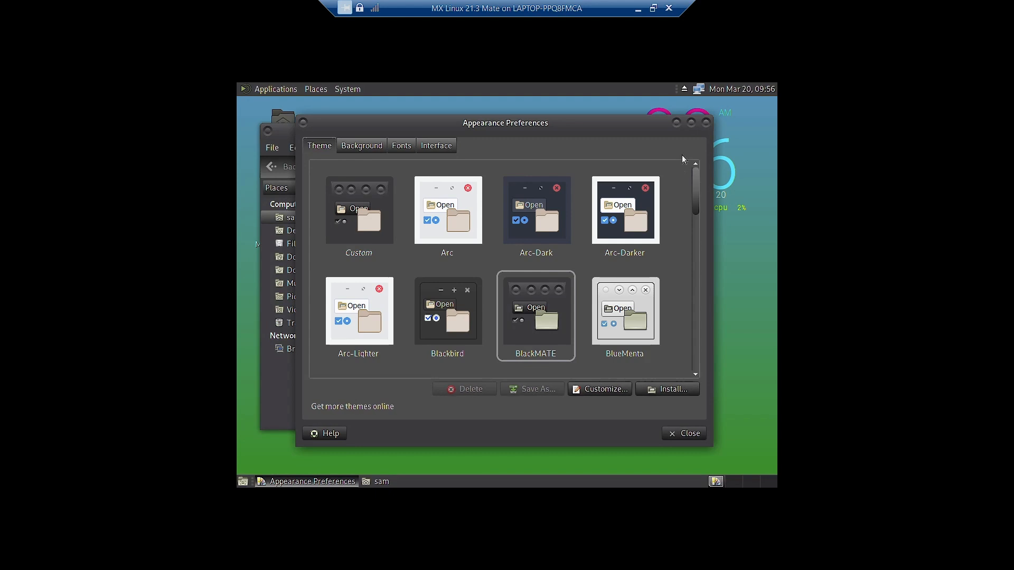
{"action": "left_click", "coordinate": [676, 122]}
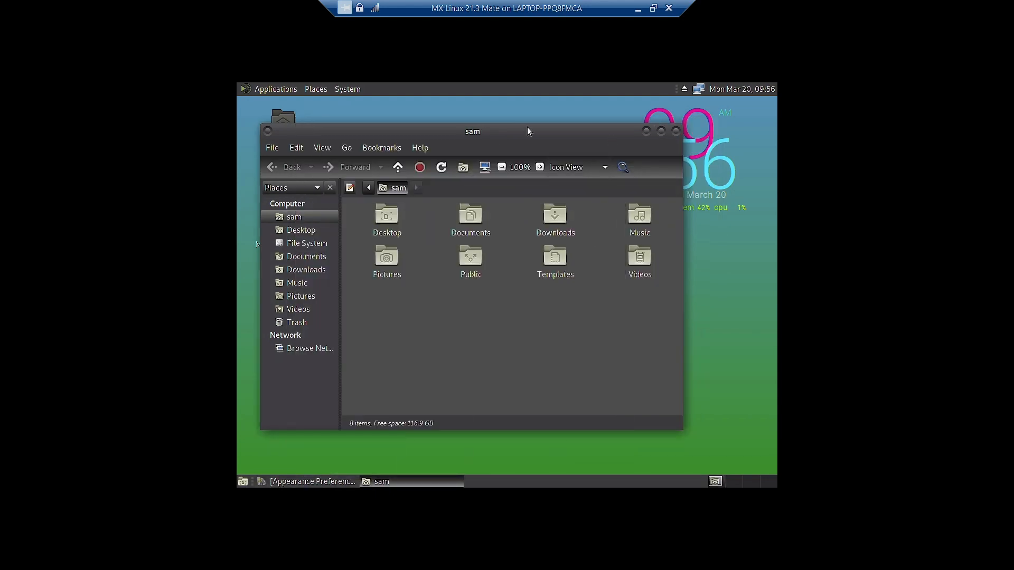
{"action": "left_click", "coordinate": [323, 481]}
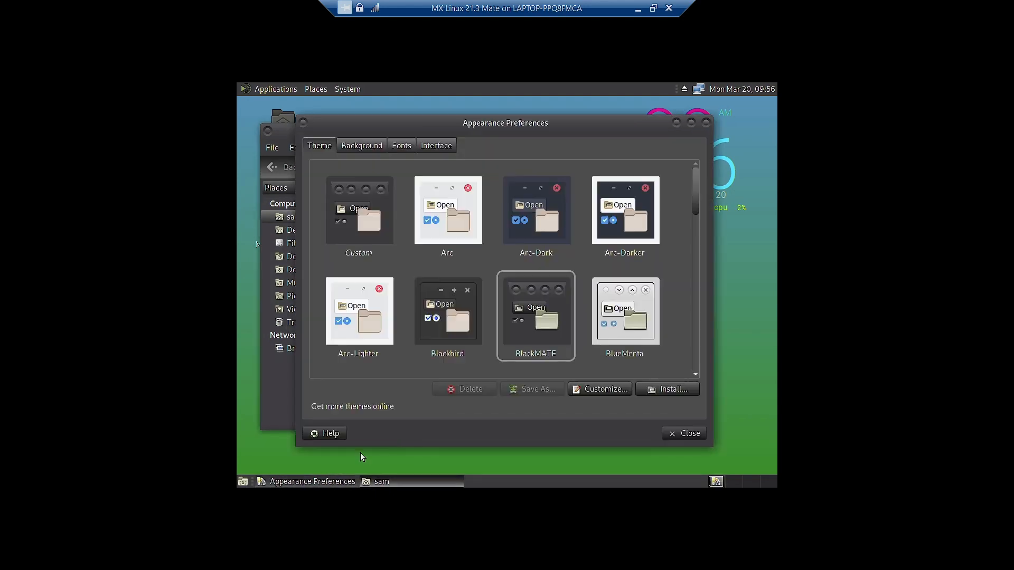
{"action": "left_click", "coordinate": [644, 308]}
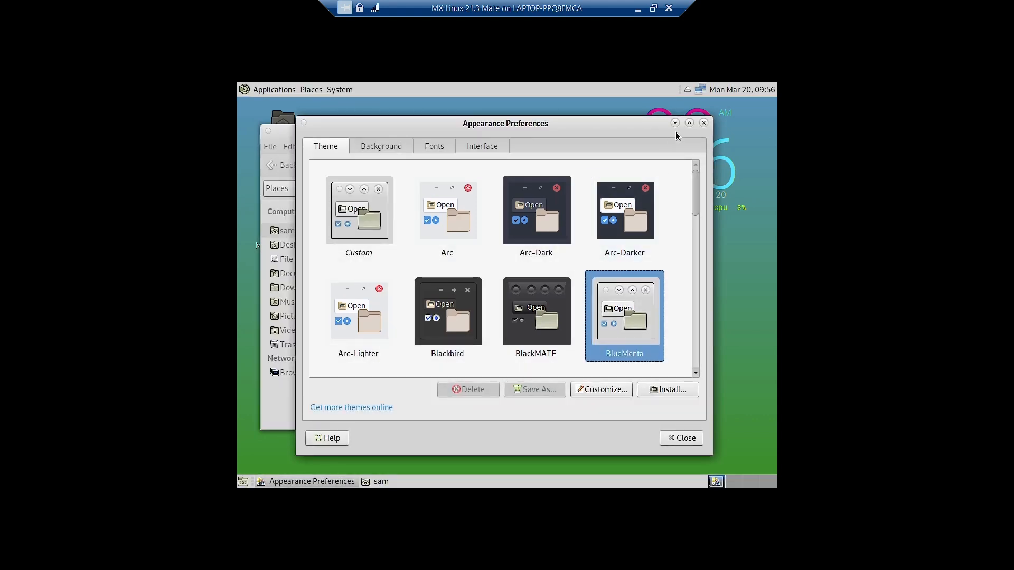
{"action": "left_click", "coordinate": [677, 125]}
- Try Blue-Submarine, then apply the GreenLaguna theme
{"action": "left_click", "coordinate": [354, 480]}
{"action": "scroll", "coordinate": [528, 302], "scroll_direction": "down", "scroll_amount": 3}
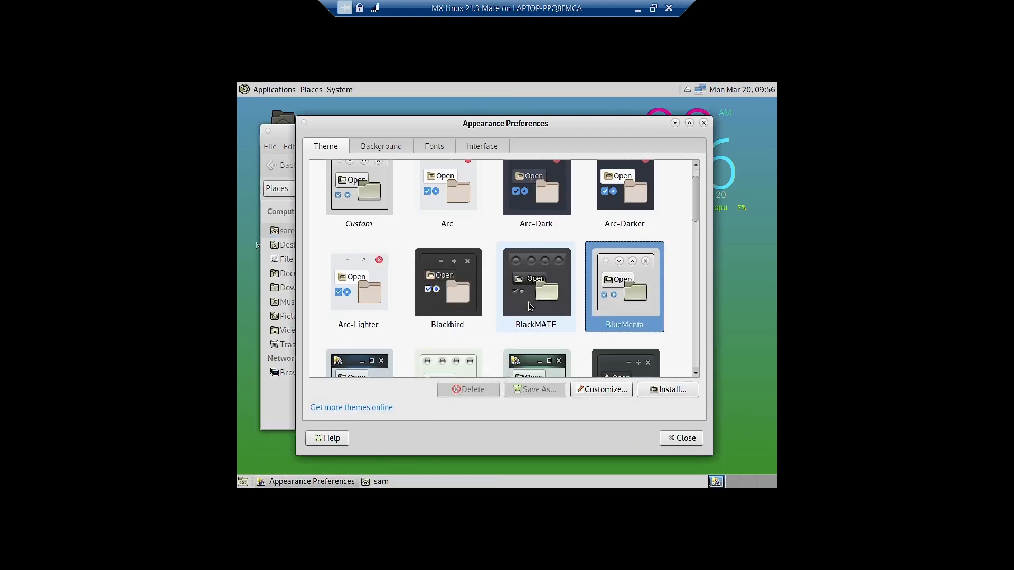
{"action": "left_click", "coordinate": [381, 358]}
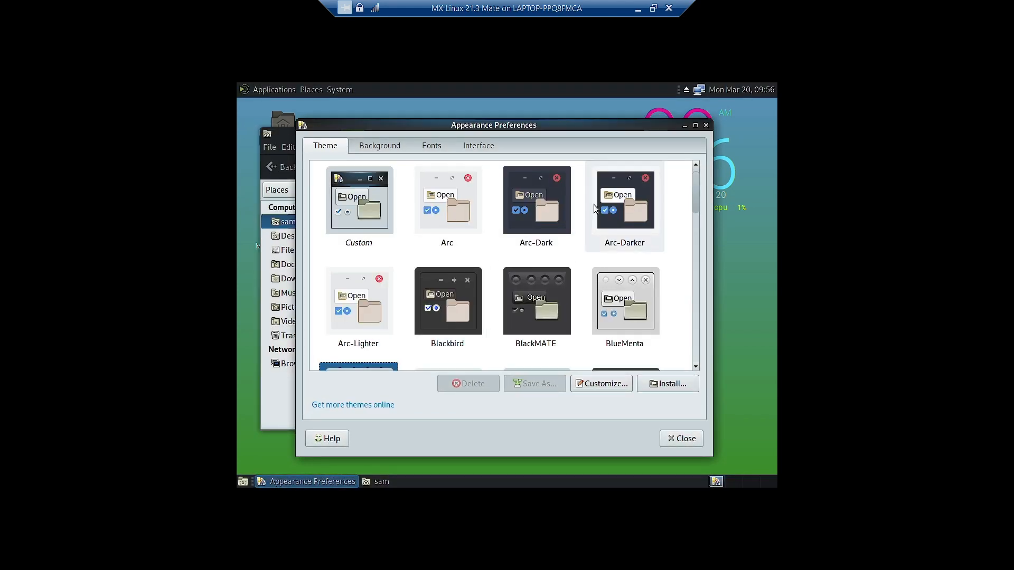
{"action": "left_click", "coordinate": [684, 125]}
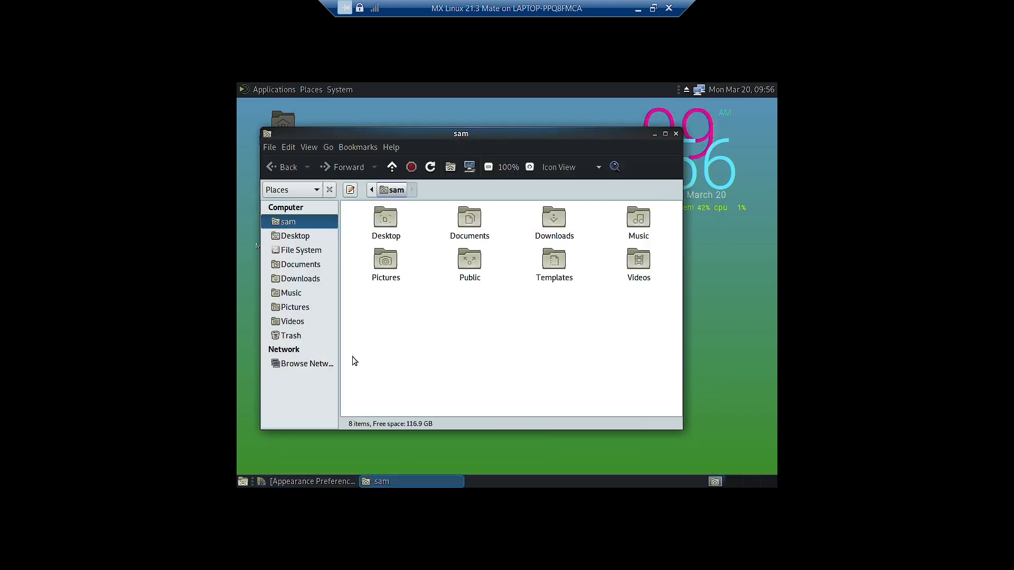
{"action": "left_click", "coordinate": [314, 482]}
{"action": "scroll", "coordinate": [509, 315], "scroll_direction": "down", "scroll_amount": 3}
{"action": "left_click", "coordinate": [427, 331]}
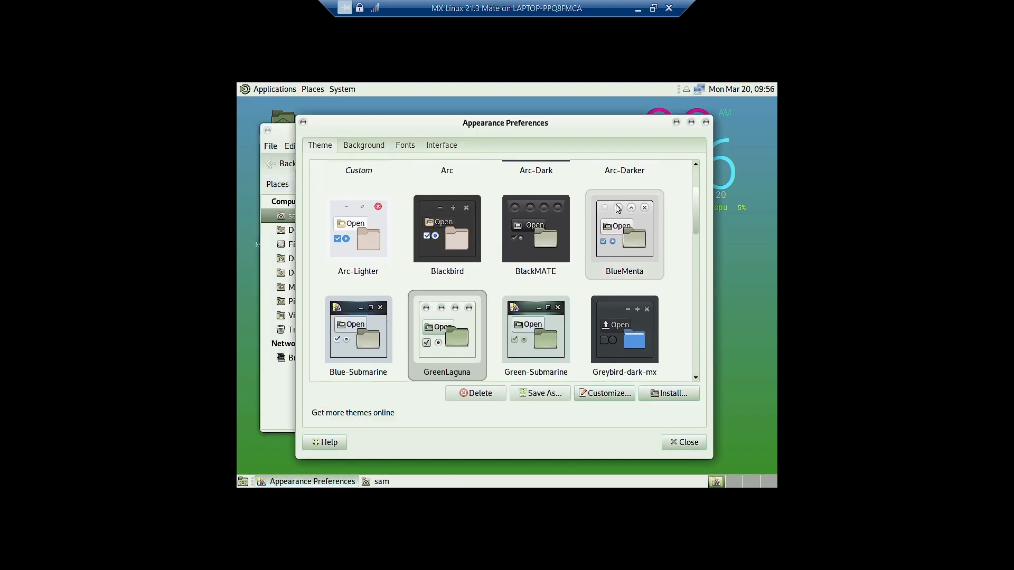
- Preview the Green-Submarine and BlueMenta themes on the desktop
{"action": "left_click", "coordinate": [677, 119]}
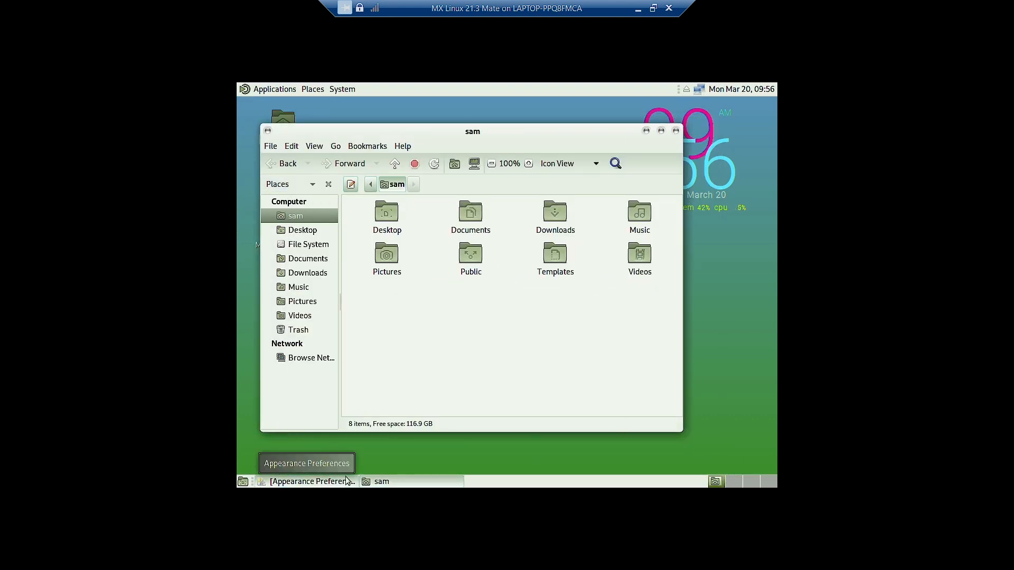
{"action": "left_click", "coordinate": [311, 481]}
{"action": "left_click", "coordinate": [538, 338]}
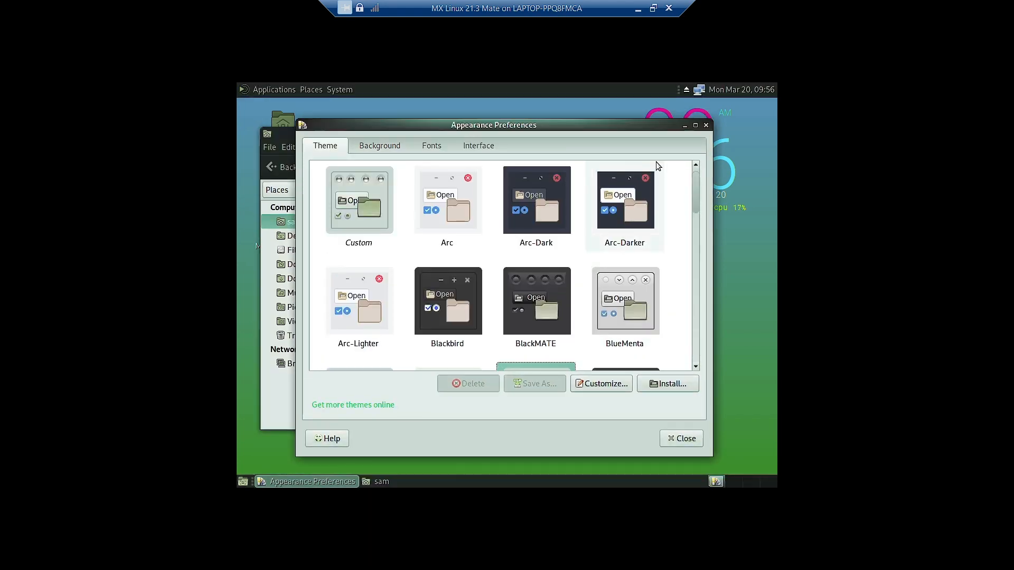
{"action": "left_click", "coordinate": [676, 122]}
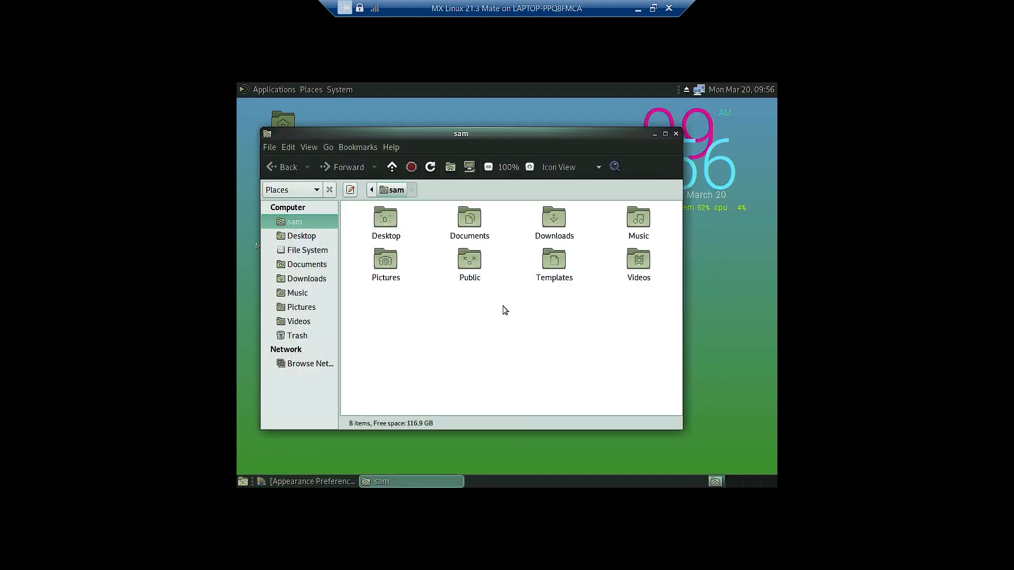
{"action": "left_click", "coordinate": [315, 482]}
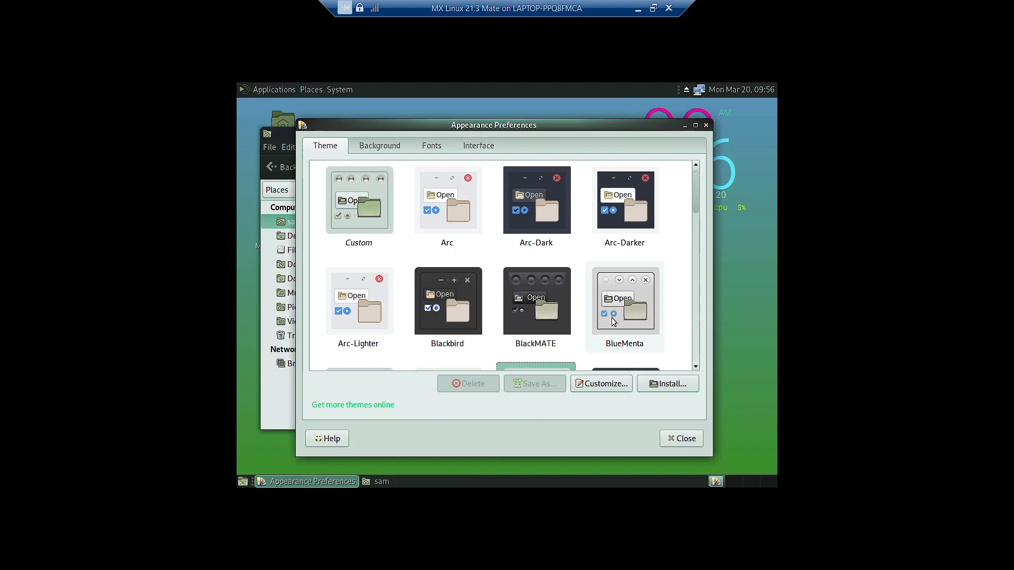
{"action": "left_click", "coordinate": [613, 322]}
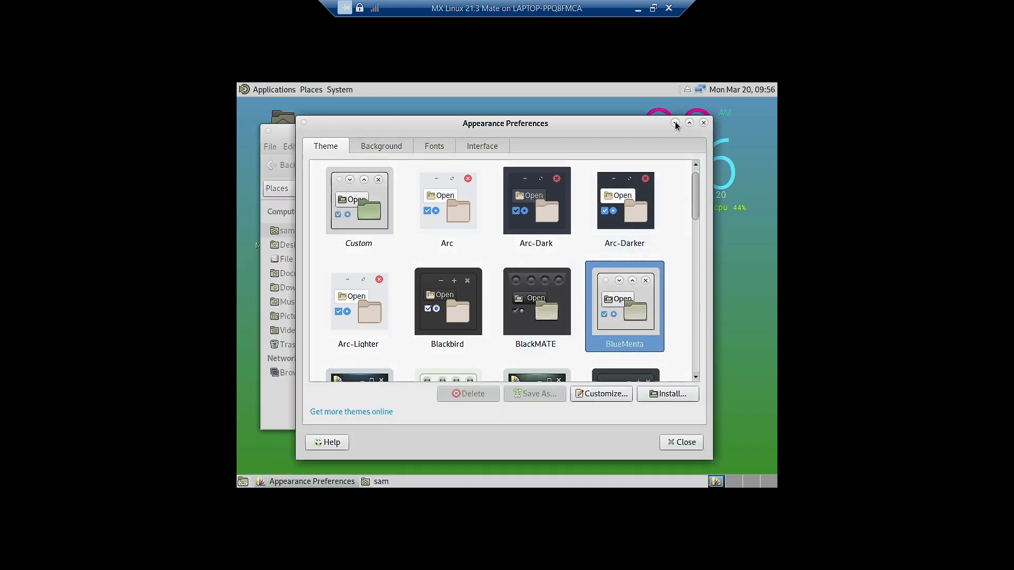
{"action": "left_click", "coordinate": [676, 123]}
- Preview the Blue-Submarine and Greybird-mx themes on the desktop
{"action": "left_click", "coordinate": [331, 482]}
{"action": "scroll", "coordinate": [543, 227], "scroll_direction": "down", "scroll_amount": 2}
{"action": "left_click", "coordinate": [367, 356]}
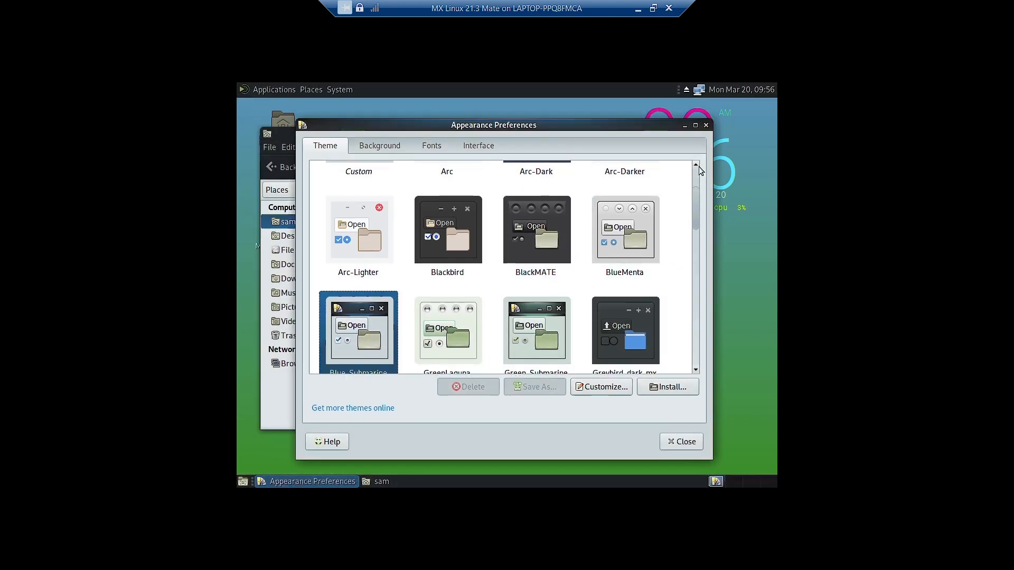
{"action": "left_click", "coordinate": [684, 125]}
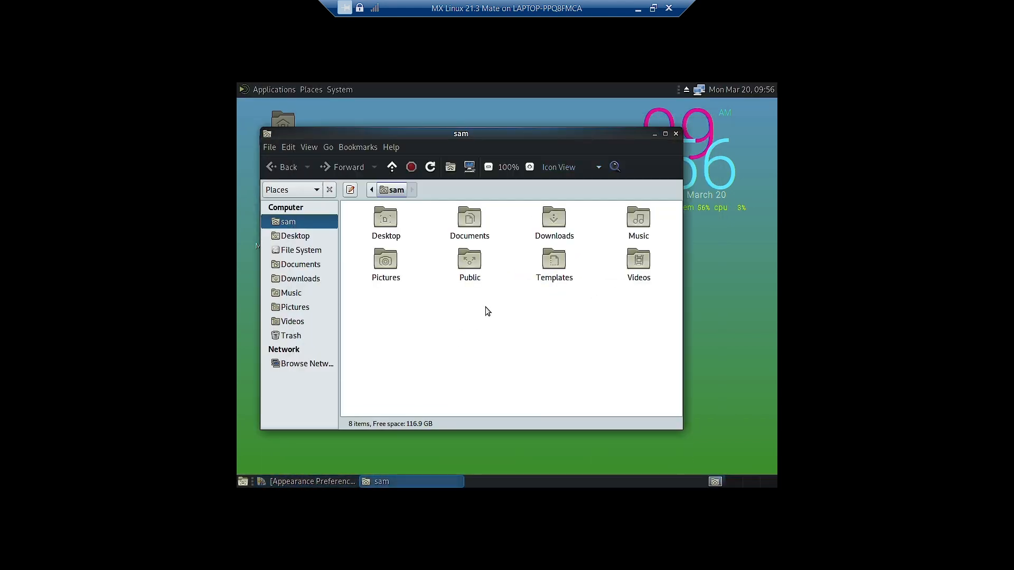
{"action": "left_click", "coordinate": [328, 481]}
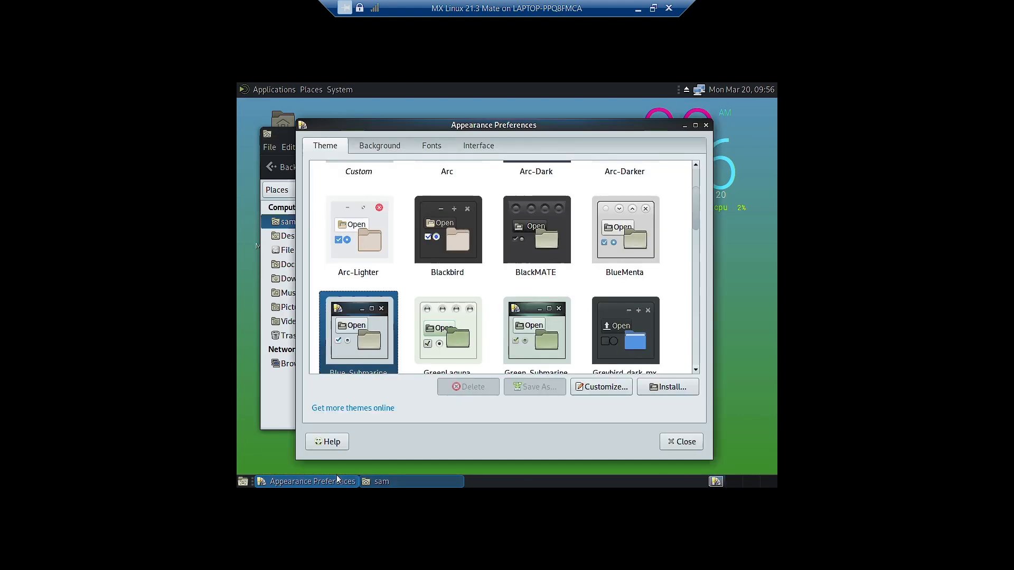
{"action": "scroll", "coordinate": [467, 348], "scroll_direction": "down", "scroll_amount": 2}
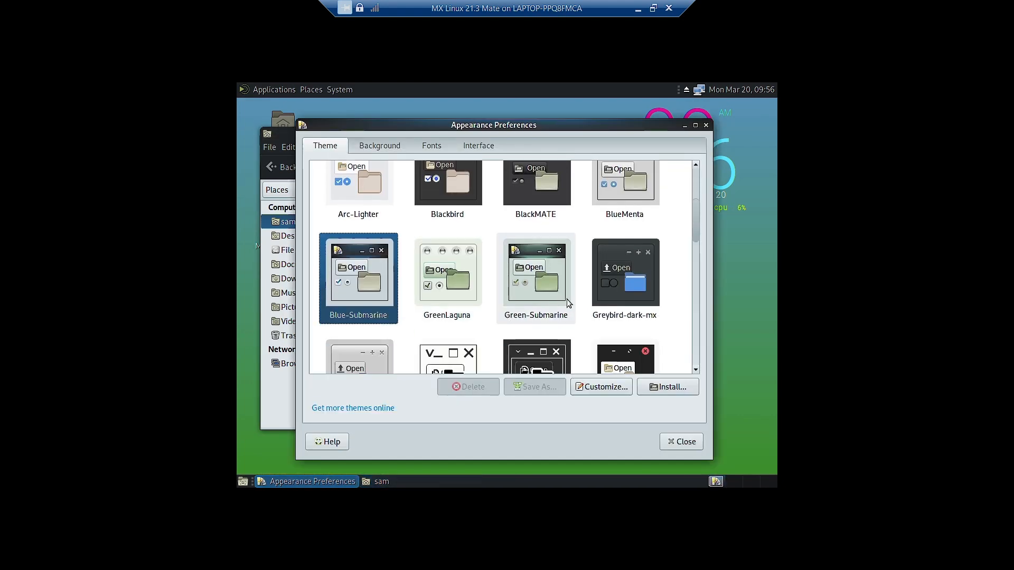
{"action": "left_click", "coordinate": [367, 344]}
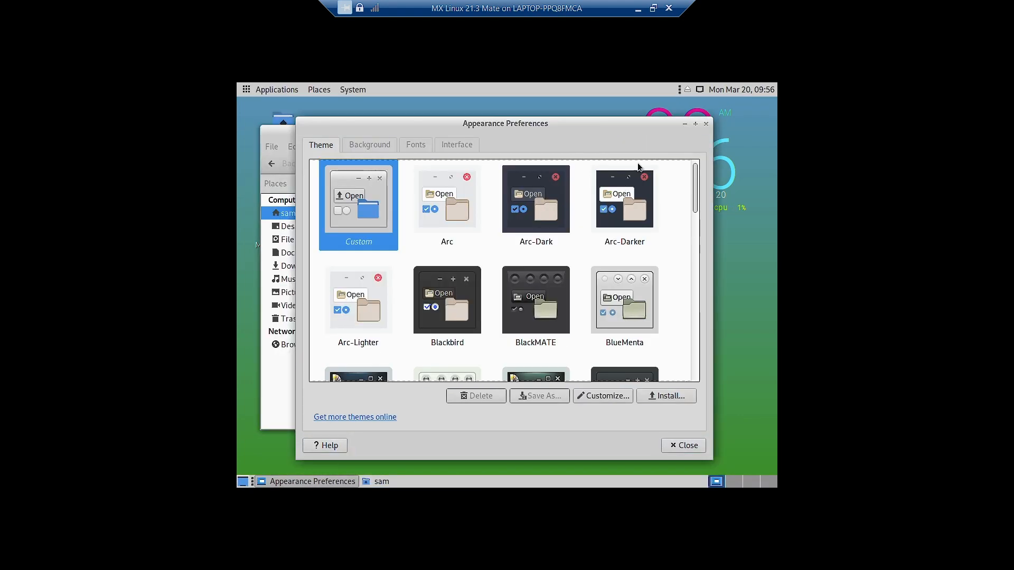
{"action": "left_click", "coordinate": [685, 124]}
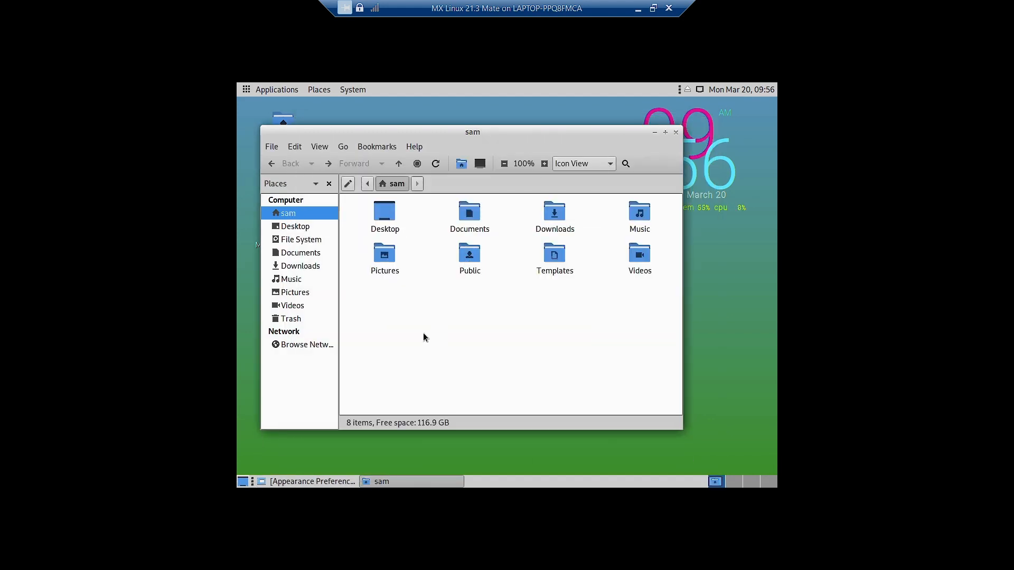
- Apply the dark Greybird-dark-mx theme and view it on the desktop
{"action": "left_click", "coordinate": [317, 481]}
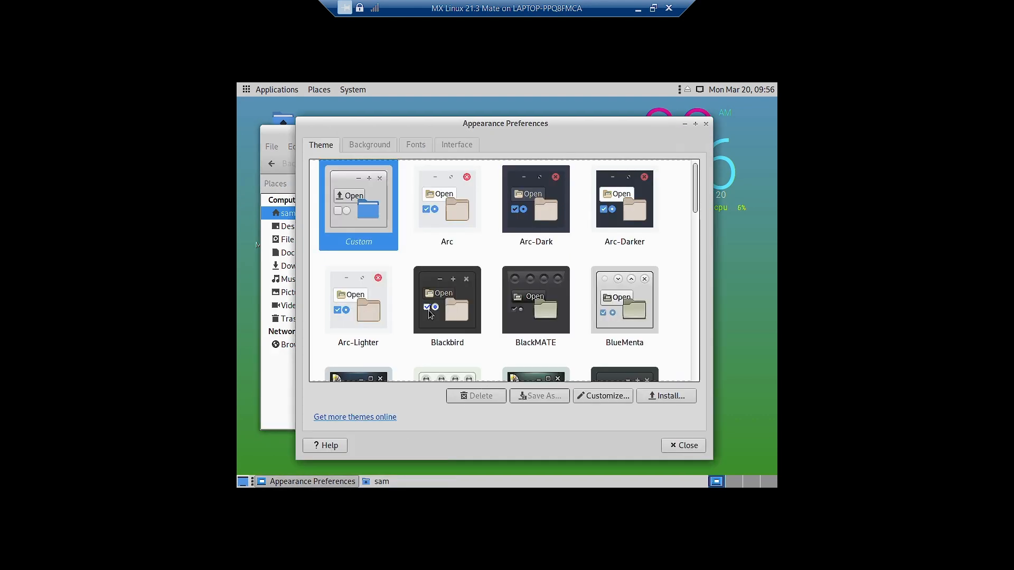
{"action": "scroll", "coordinate": [431, 313], "scroll_direction": "down", "scroll_amount": 5}
{"action": "scroll", "coordinate": [429, 315], "scroll_direction": "down", "scroll_amount": 3}
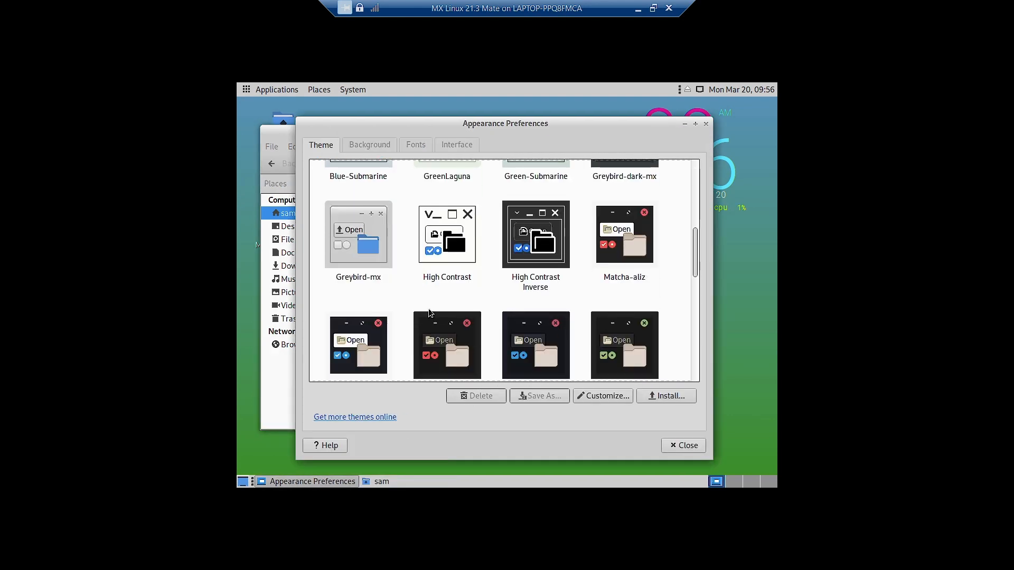
{"action": "left_click", "coordinate": [623, 185]}
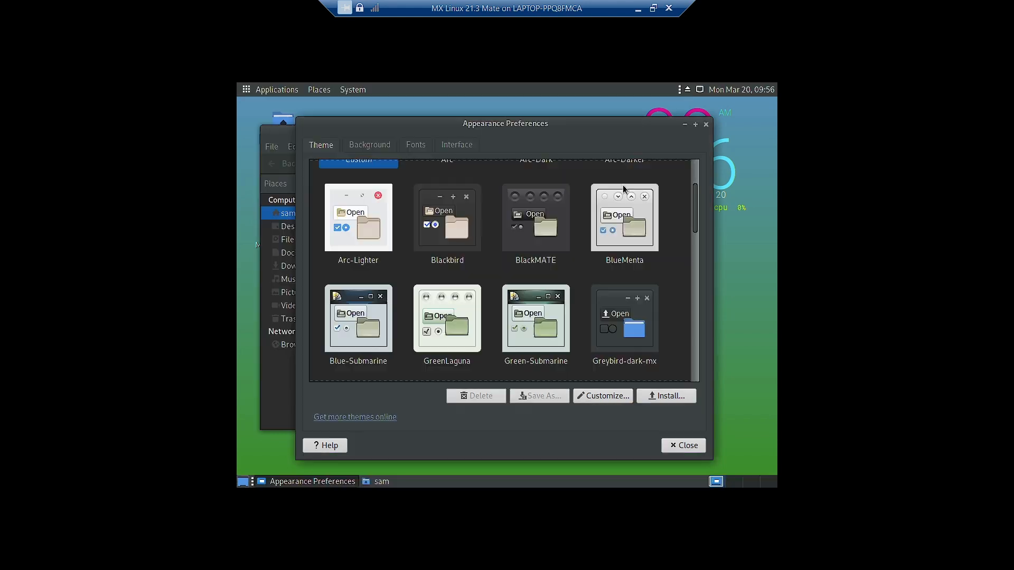
{"action": "left_click", "coordinate": [685, 125]}
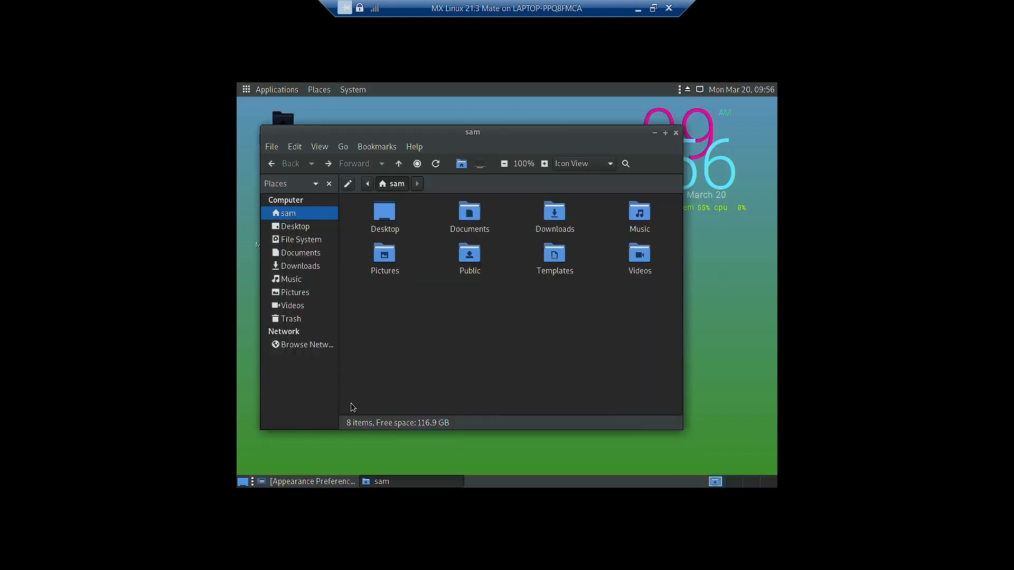
- Apply the light Numix theme with red accents and preview it
{"action": "left_click", "coordinate": [327, 482]}
{"action": "scroll", "coordinate": [526, 300], "scroll_direction": "down", "scroll_amount": 3}
{"action": "scroll", "coordinate": [526, 300], "scroll_direction": "down", "scroll_amount": 8}
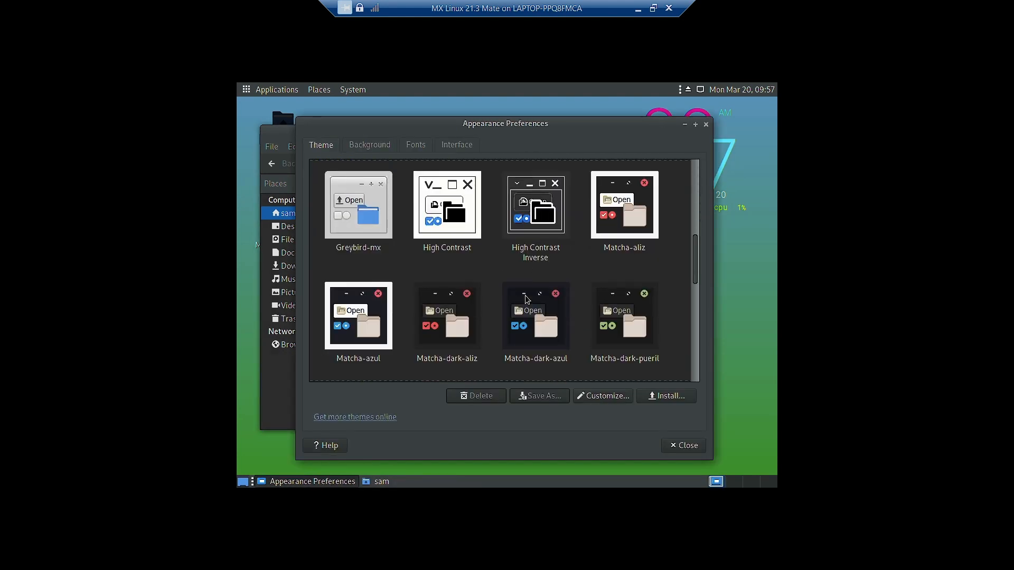
{"action": "scroll", "coordinate": [438, 311], "scroll_direction": "down", "scroll_amount": 5}
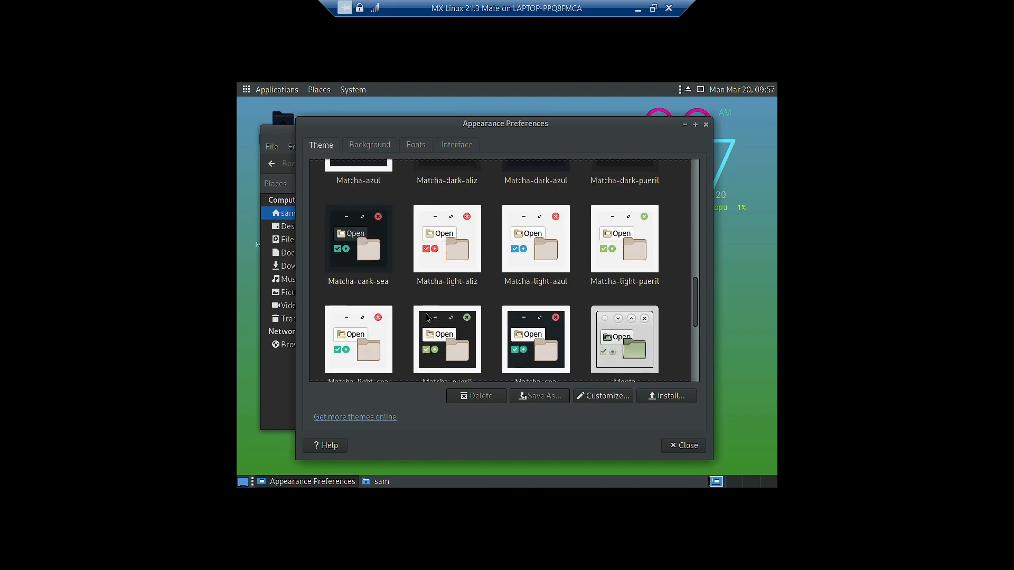
{"action": "scroll", "coordinate": [427, 317], "scroll_direction": "down", "scroll_amount": 5}
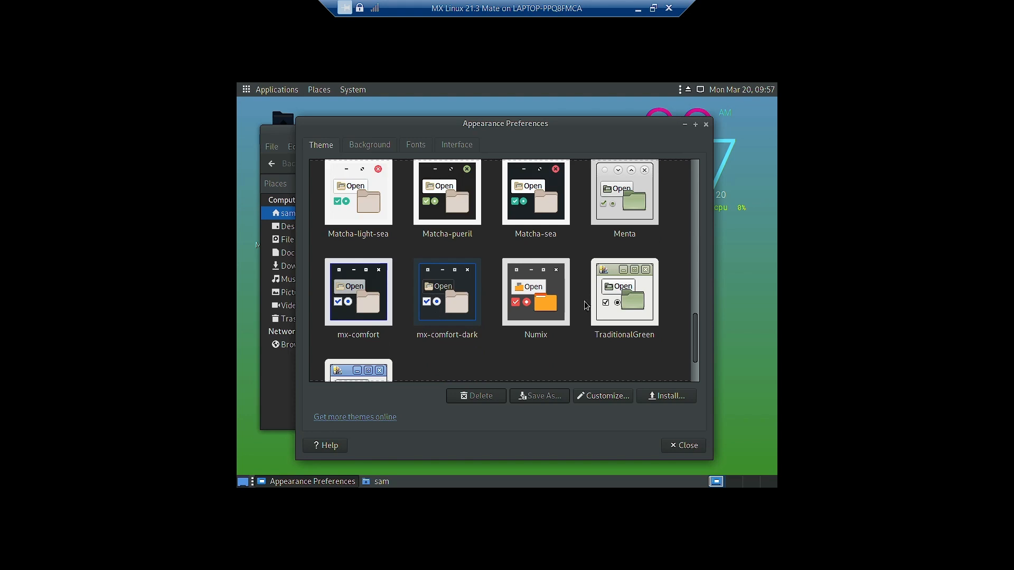
{"action": "left_click", "coordinate": [538, 303]}
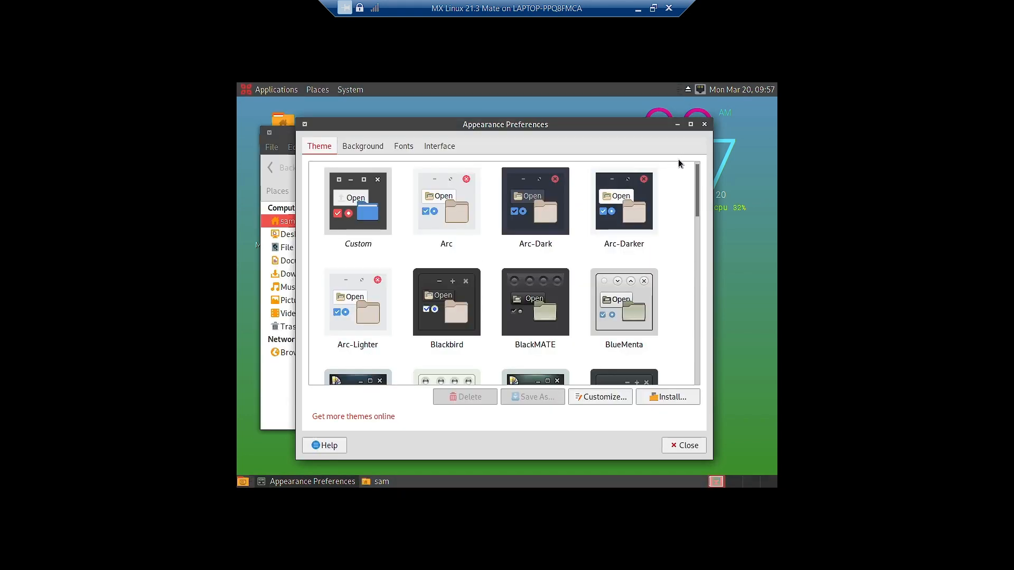
{"action": "left_click", "coordinate": [676, 125]}
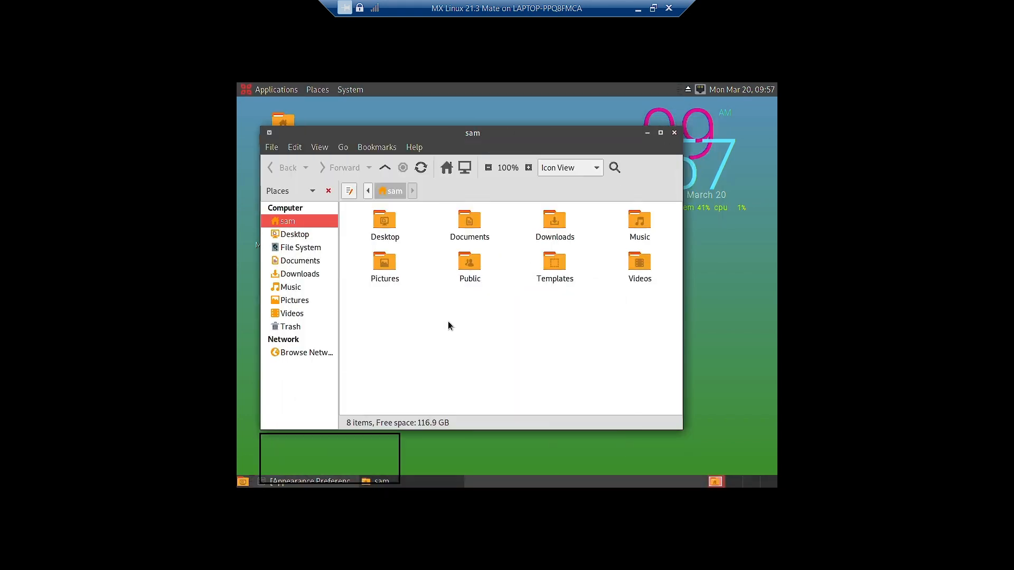
- Go to the Background tab and start adding a wallpaper with Add...
{"action": "left_click", "coordinate": [332, 490]}
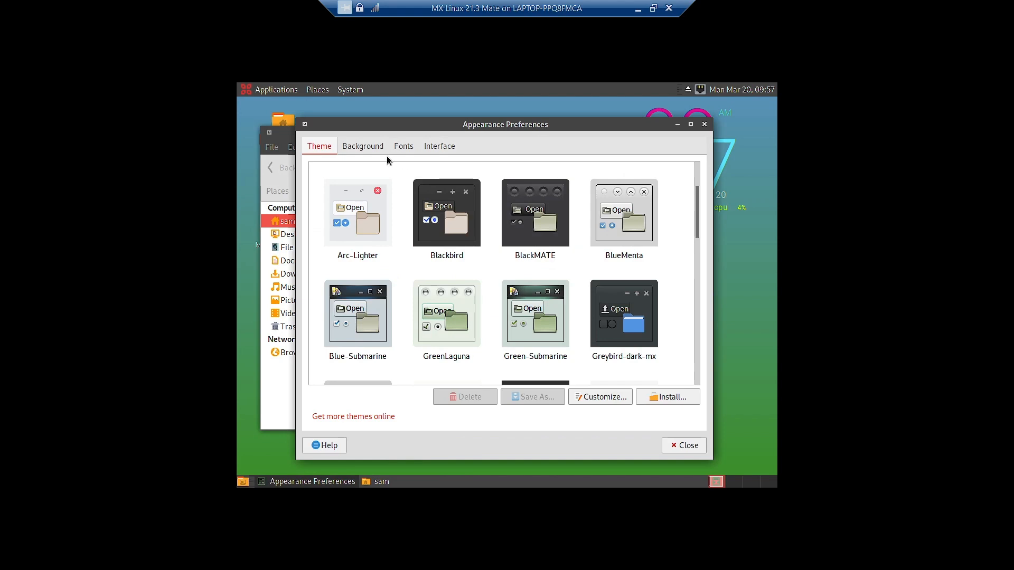
{"action": "left_click", "coordinate": [364, 146]}
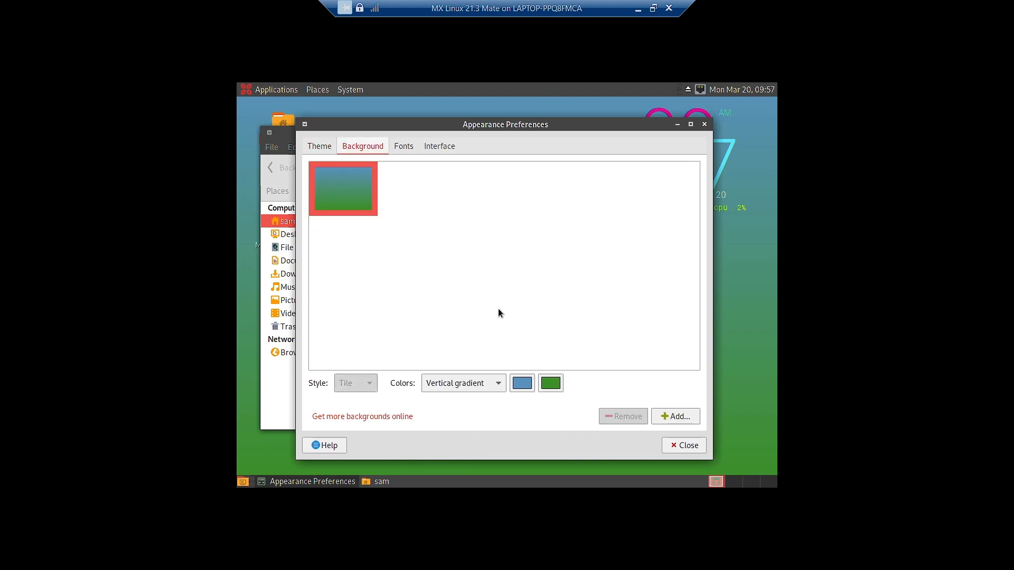
{"action": "left_click", "coordinate": [679, 417]}
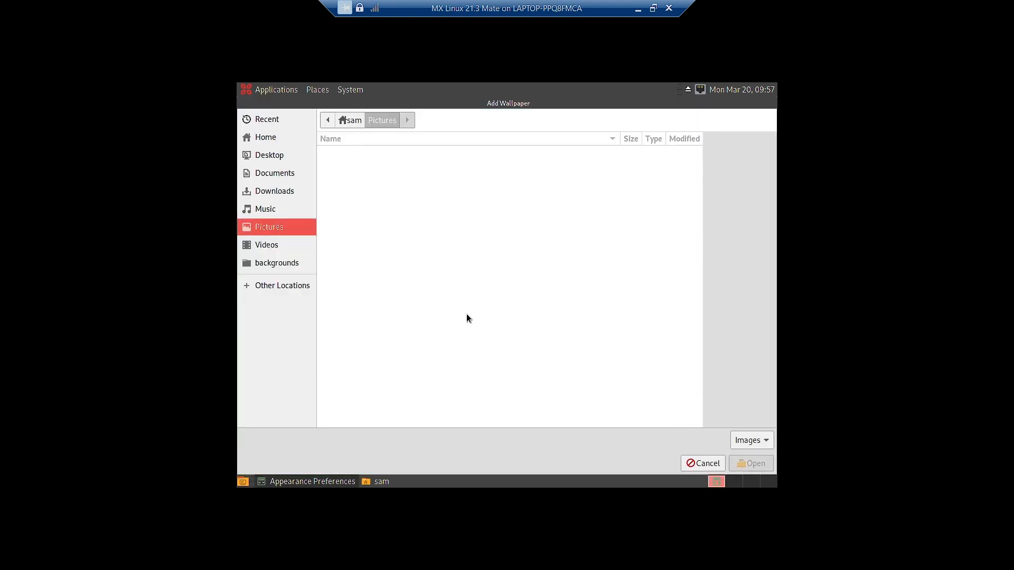
- Browse to /usr/share/wallpapers in the Add Wallpaper chooser
{"action": "left_click", "coordinate": [287, 287]}
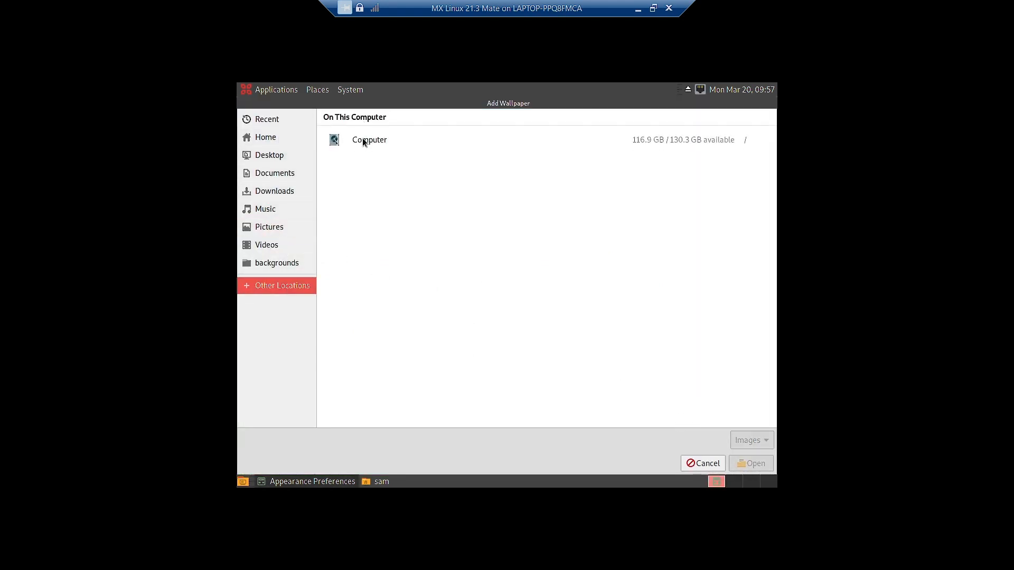
{"action": "left_click", "coordinate": [364, 141]}
{"action": "left_click", "coordinate": [362, 140]}
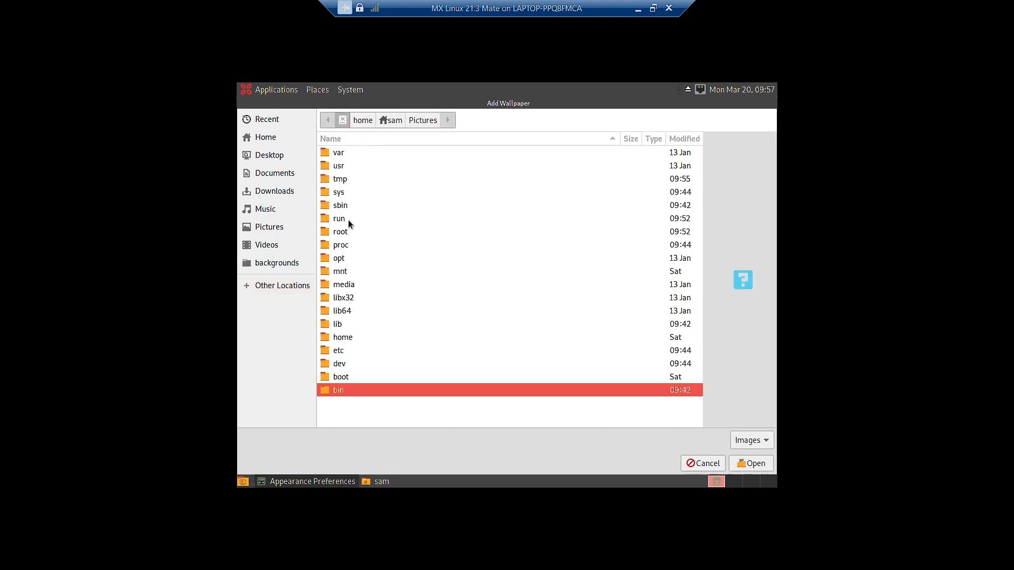
{"action": "type", "text": "u"}
{"action": "left_click", "coordinate": [341, 170]}
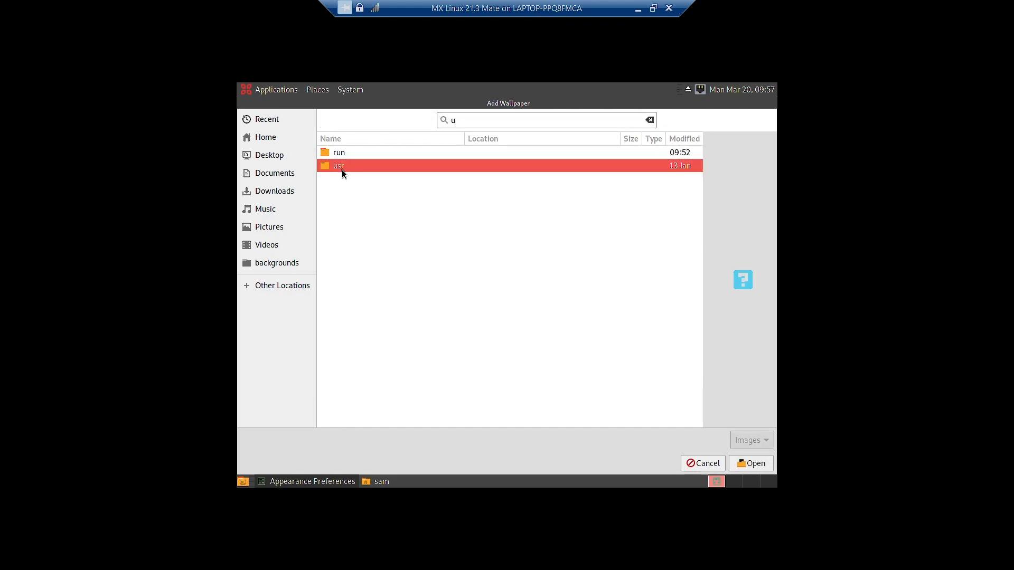
{"action": "double_click", "coordinate": [341, 169]}
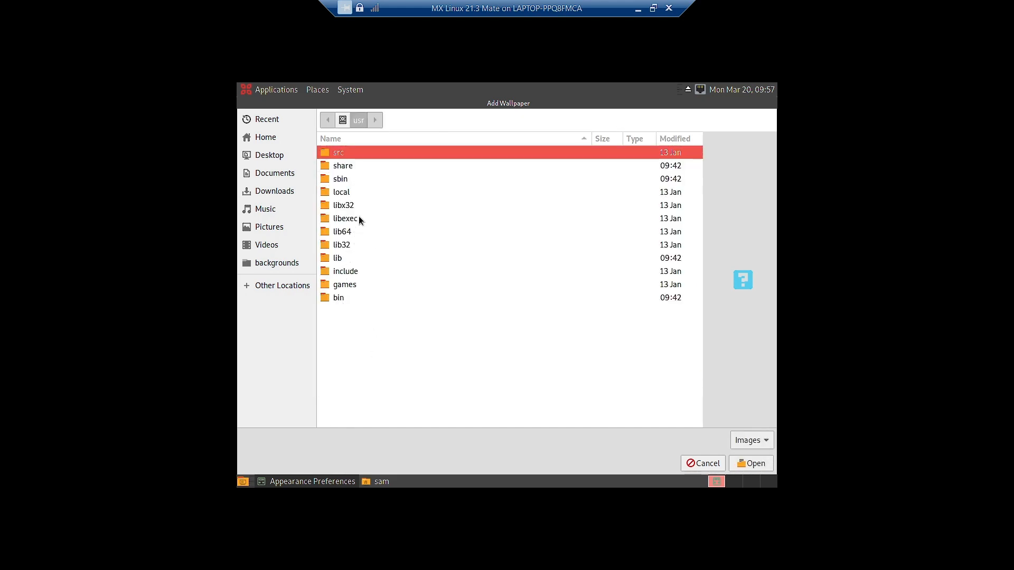
{"action": "left_click", "coordinate": [342, 168]}
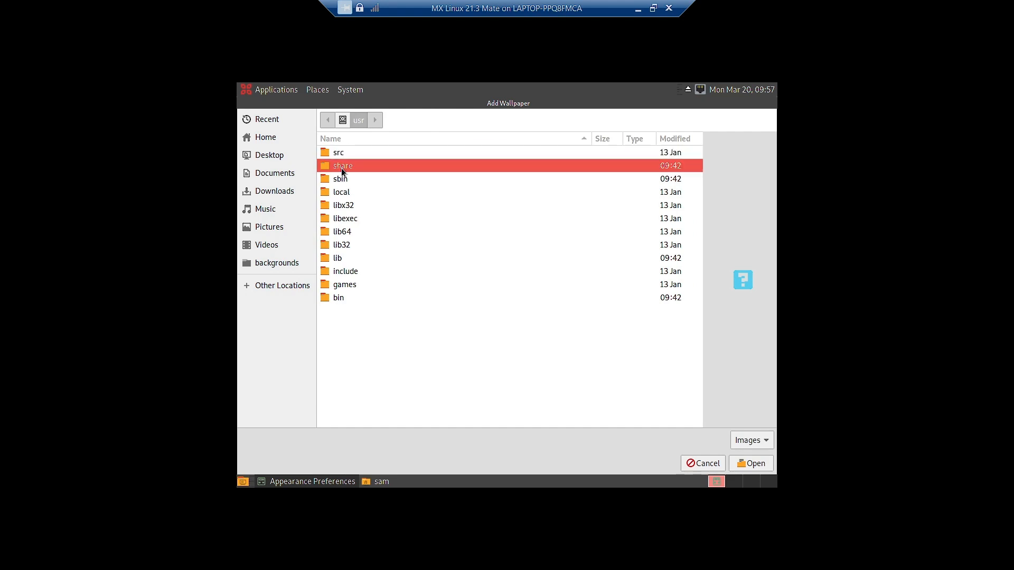
{"action": "double_click", "coordinate": [342, 168]}
{"action": "scroll", "coordinate": [378, 264], "scroll_direction": "down", "scroll_amount": 2}
{"action": "left_click", "coordinate": [353, 332]}
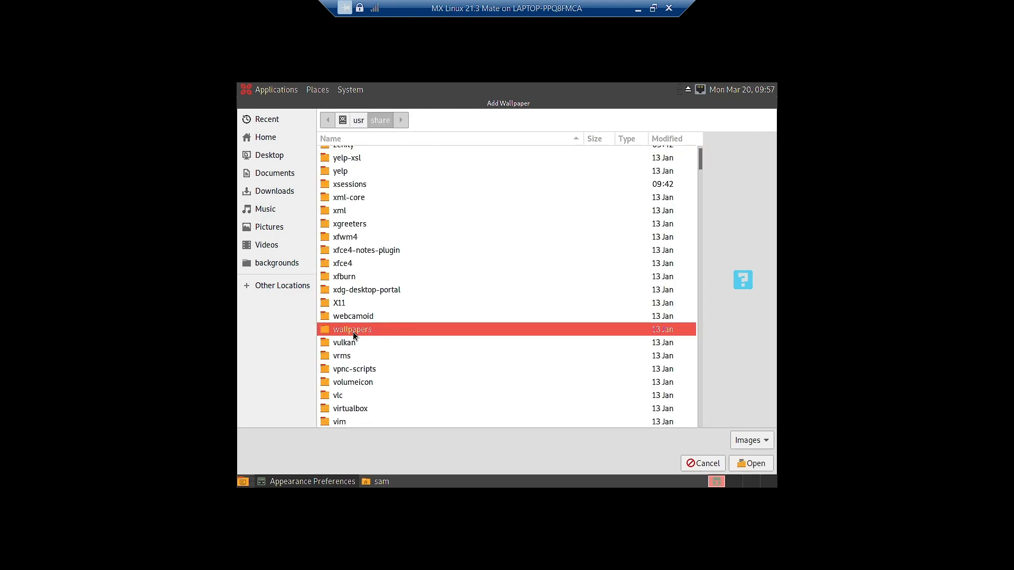
{"action": "double_click", "coordinate": [353, 333]}
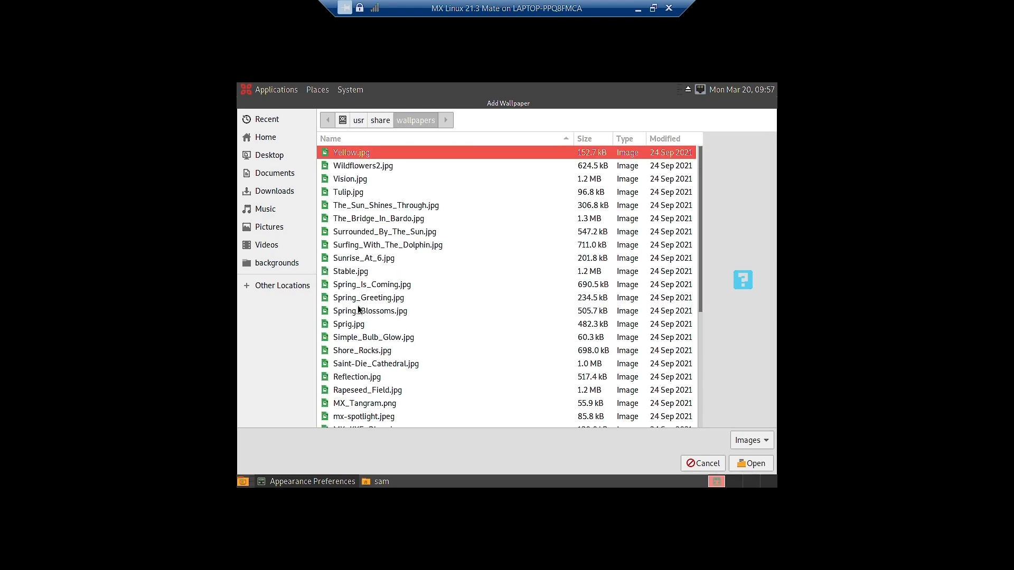
- Add Yellow.jpg as the wallpaper and minimize the windows to see it
{"action": "double_click", "coordinate": [383, 154]}
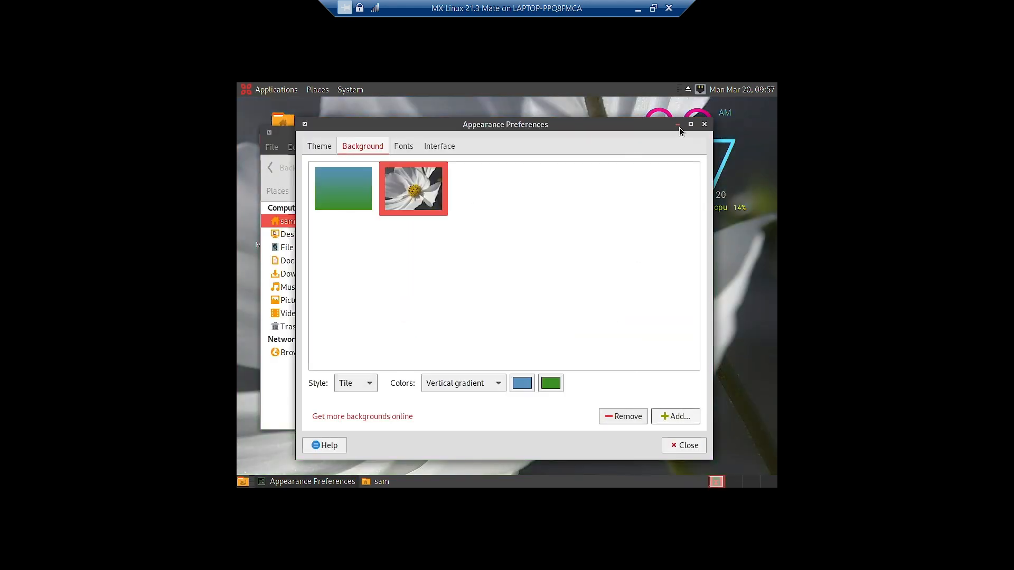
{"action": "left_click", "coordinate": [678, 125]}
{"action": "left_click", "coordinate": [646, 135]}
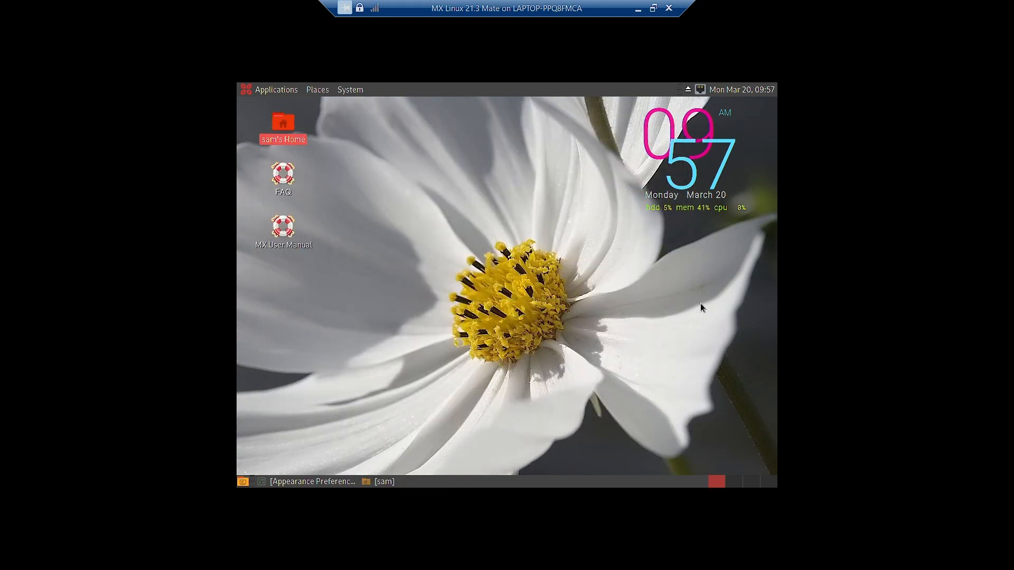
- Restore Appearance Preferences and open the Add Wallpaper chooser again
{"action": "left_click", "coordinate": [662, 368]}
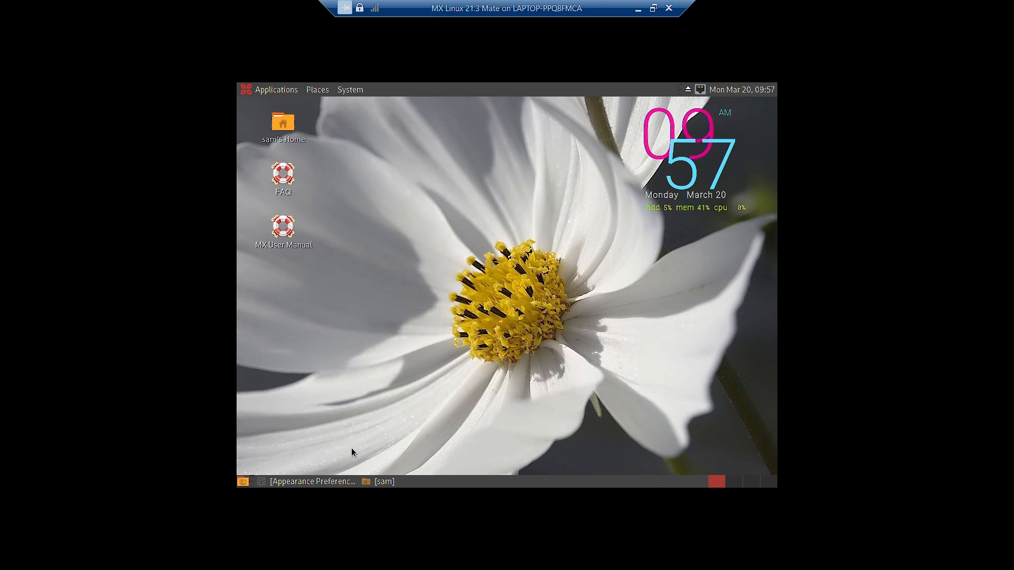
{"action": "left_click", "coordinate": [305, 482]}
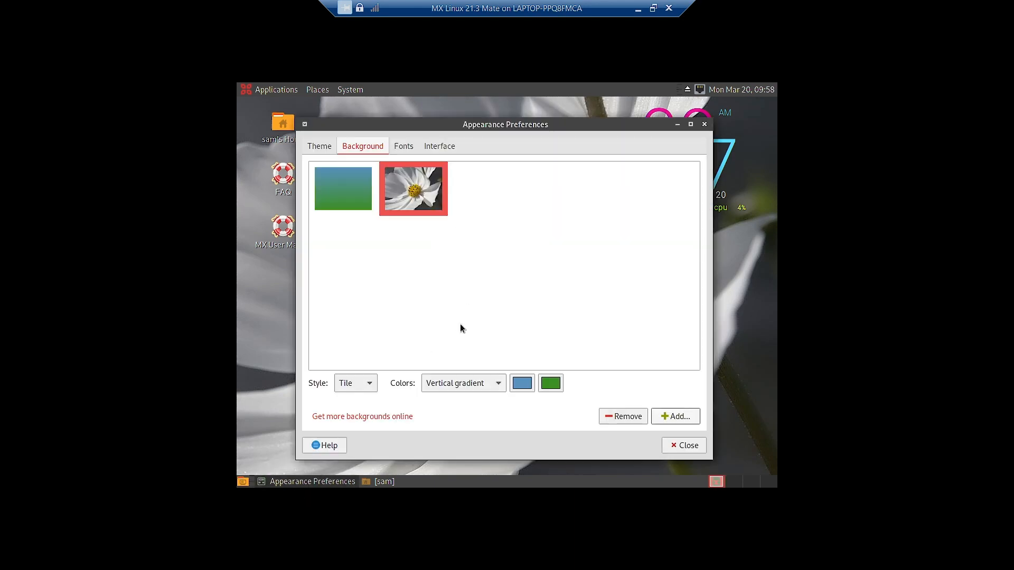
{"action": "left_click", "coordinate": [664, 416]}
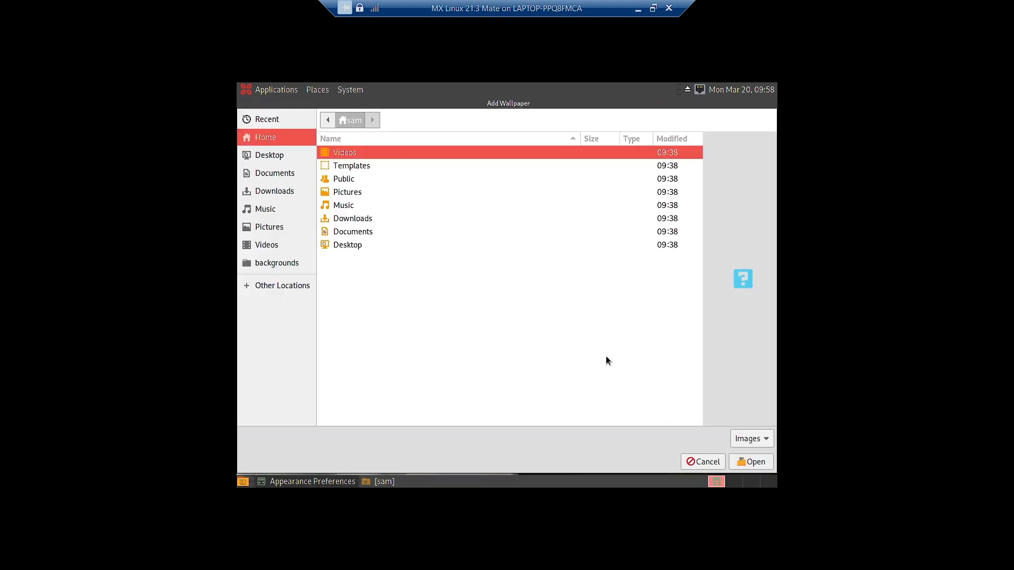
- Select every image in /usr/share/wallpapers with Ctrl+A and add them all
{"action": "left_click", "coordinate": [305, 285]}
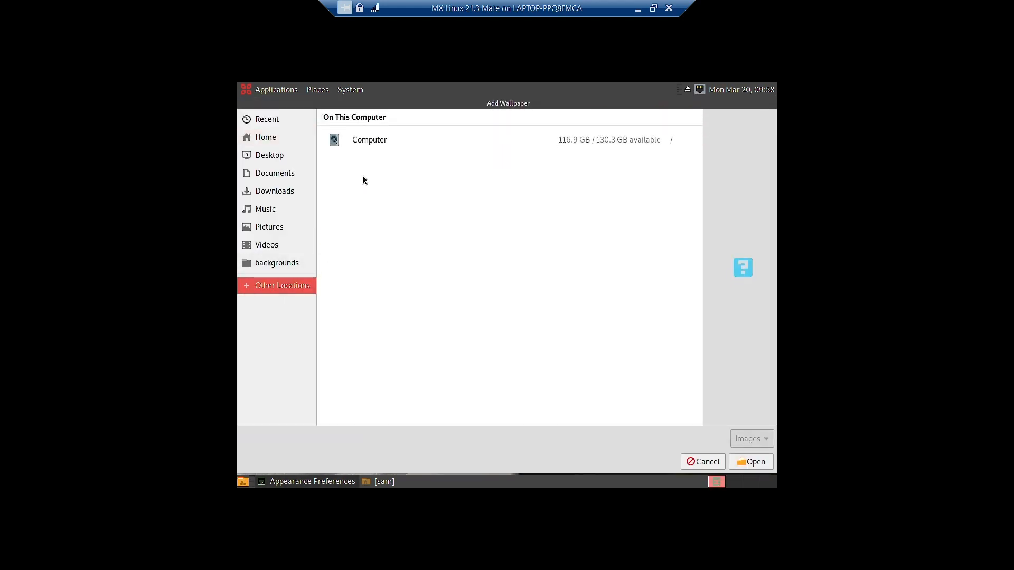
{"action": "left_click", "coordinate": [362, 144]}
{"action": "left_click", "coordinate": [343, 165]}
{"action": "double_click", "coordinate": [343, 164]}
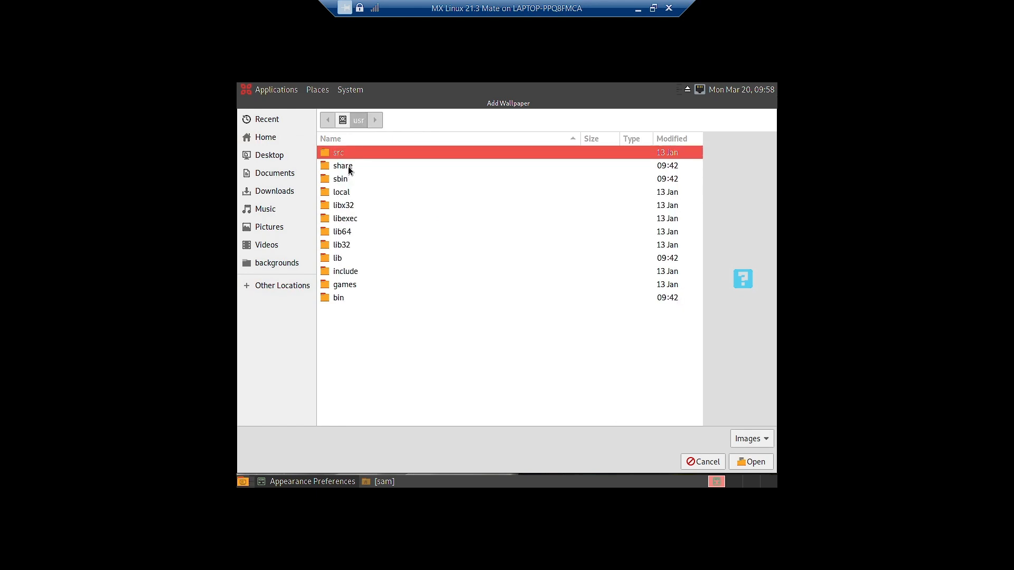
{"action": "double_click", "coordinate": [347, 166]}
{"action": "double_click", "coordinate": [351, 364]}
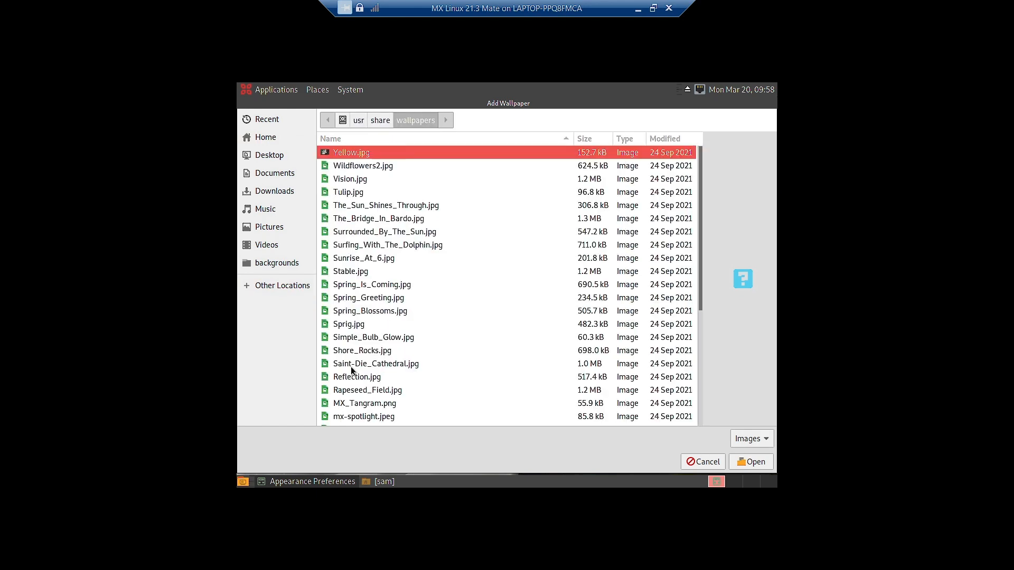
{"action": "key", "text": "ctrl+a"}
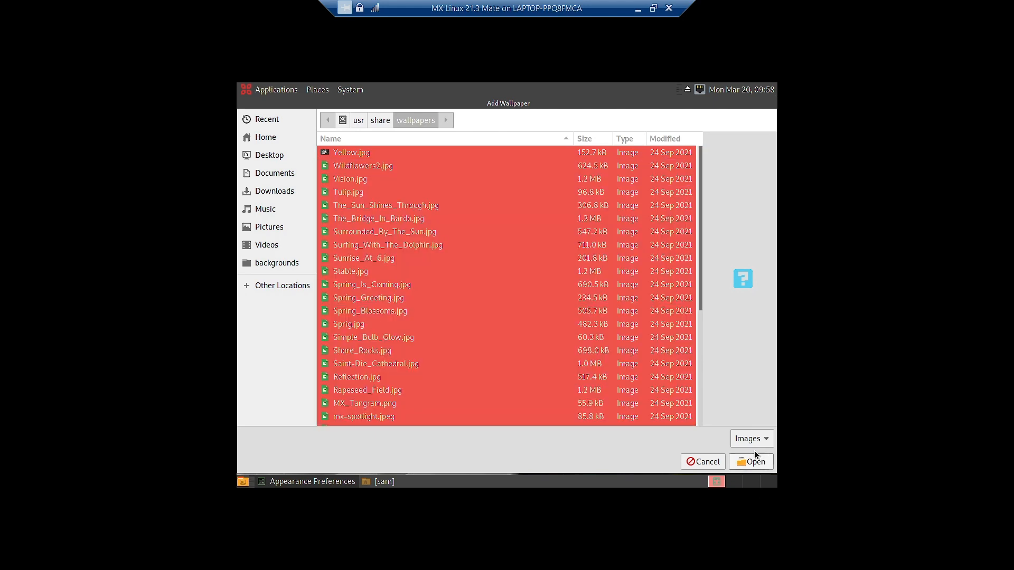
{"action": "left_click", "coordinate": [752, 464]}
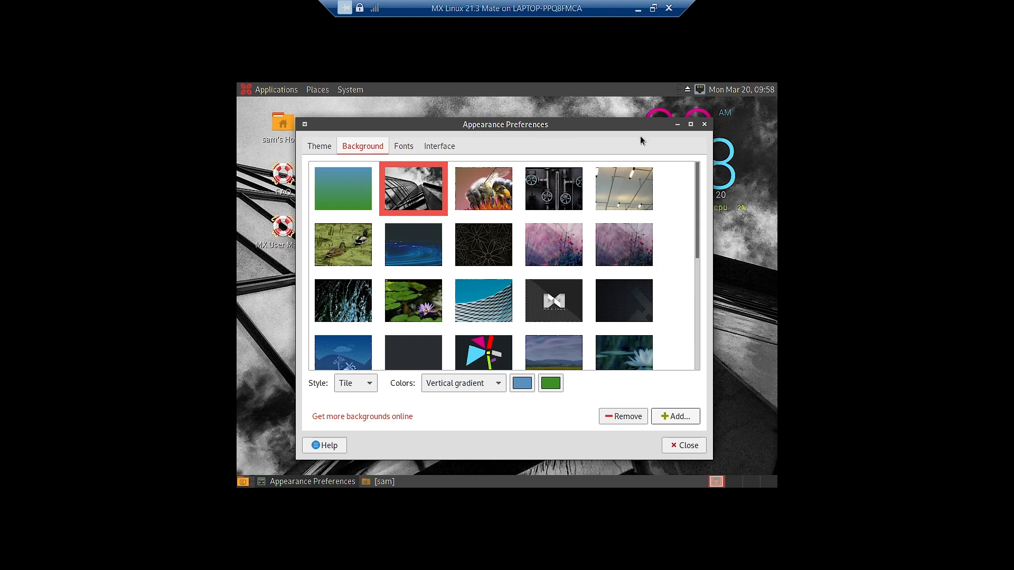
- Pick the bee-on-orange-flower thumbnail as wallpaper and preview it on the desktop
{"action": "left_click", "coordinate": [677, 125]}
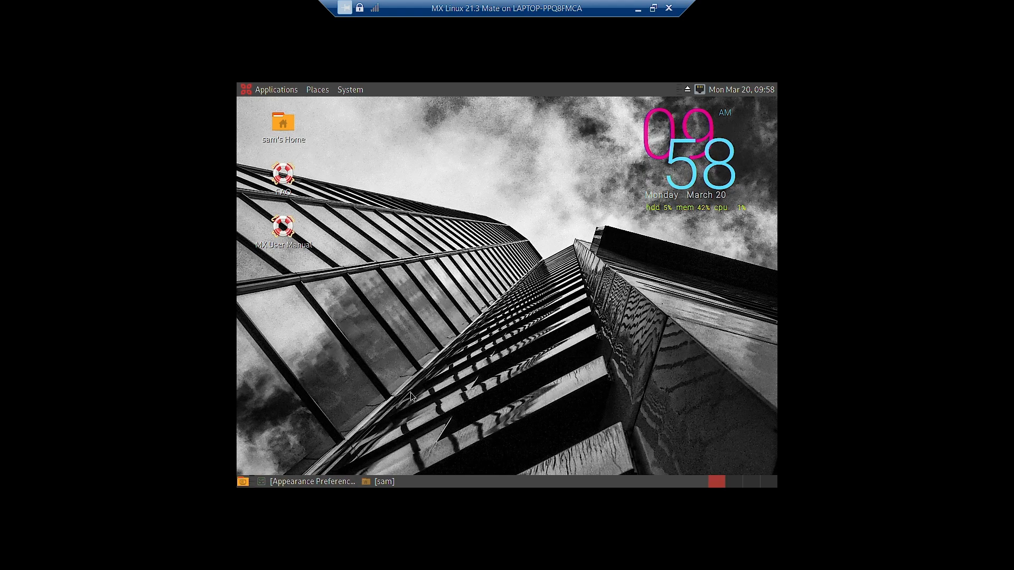
{"action": "left_click", "coordinate": [313, 482]}
{"action": "left_click", "coordinate": [490, 206]}
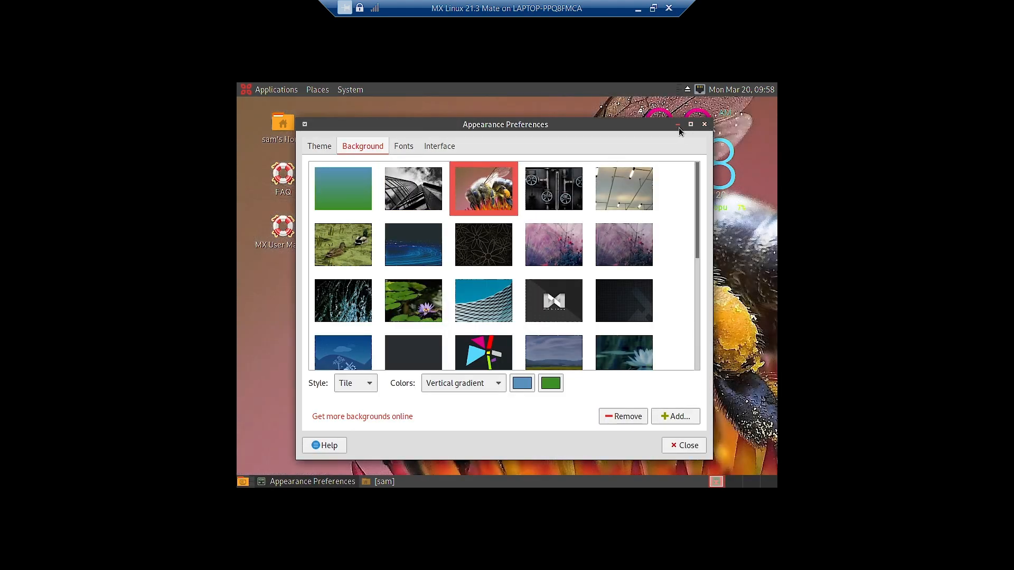
{"action": "left_click", "coordinate": [678, 124]}
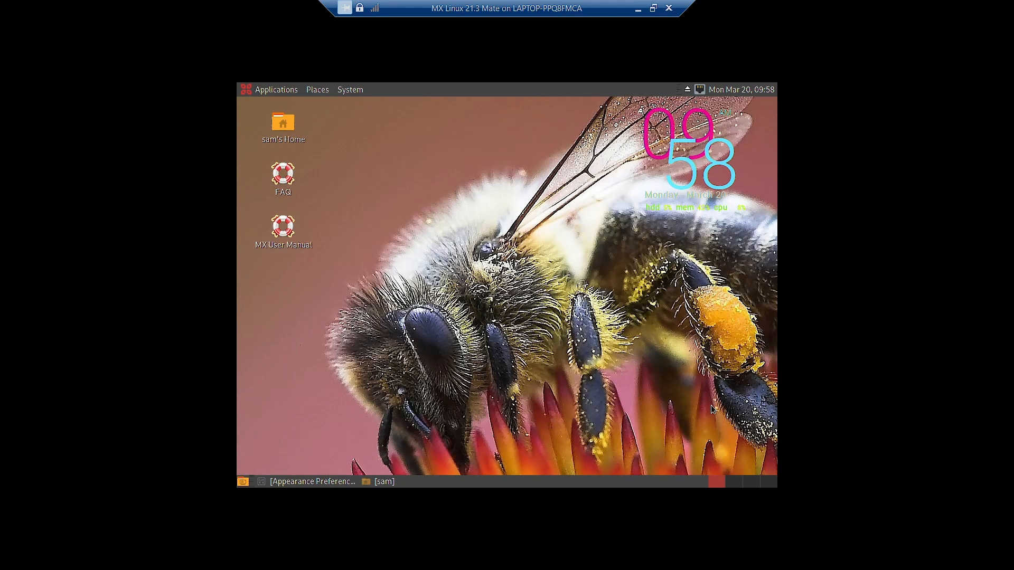
{"action": "left_click", "coordinate": [335, 480]}
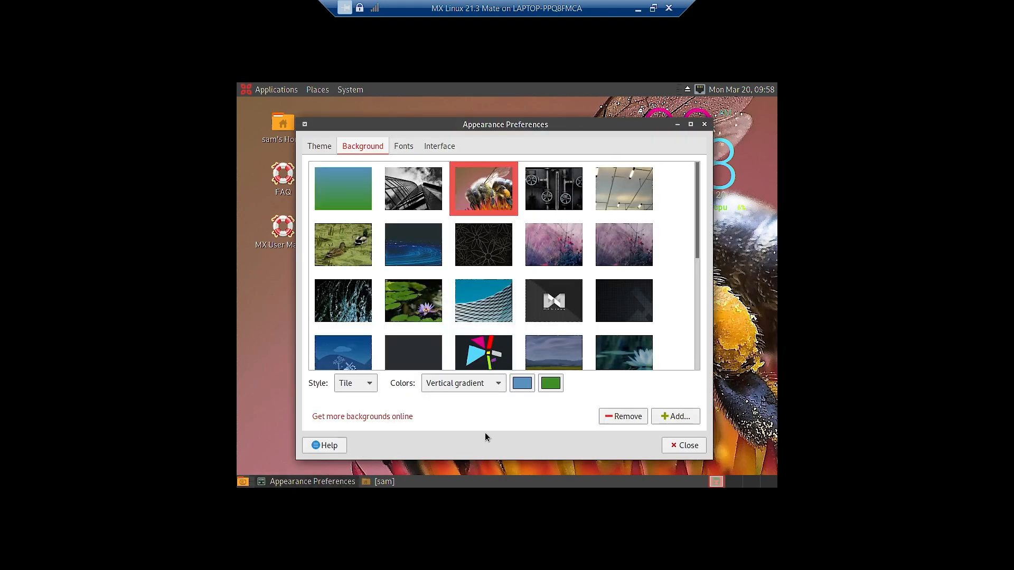
- Keep the vertical gradient colour and preview the bee wallpaper with Scale style
{"action": "left_click", "coordinate": [488, 385]}
{"action": "left_click", "coordinate": [487, 382]}
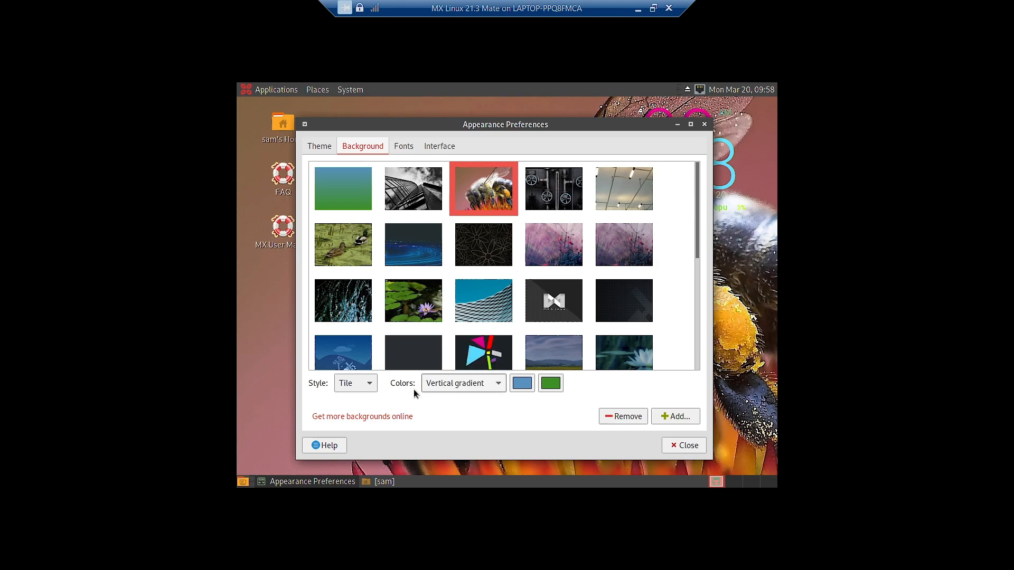
{"action": "left_click", "coordinate": [377, 389]}
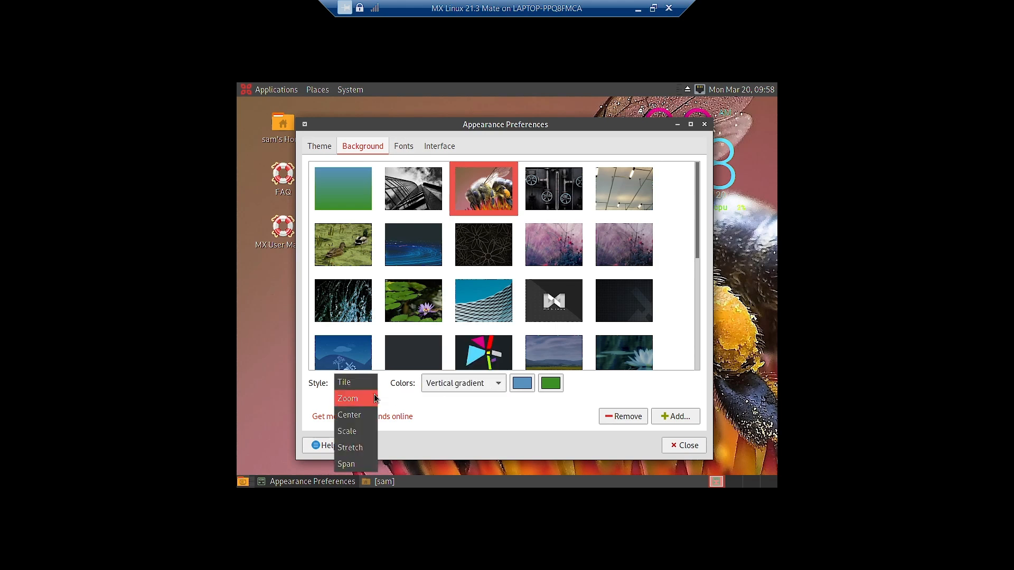
{"action": "left_click", "coordinate": [350, 432]}
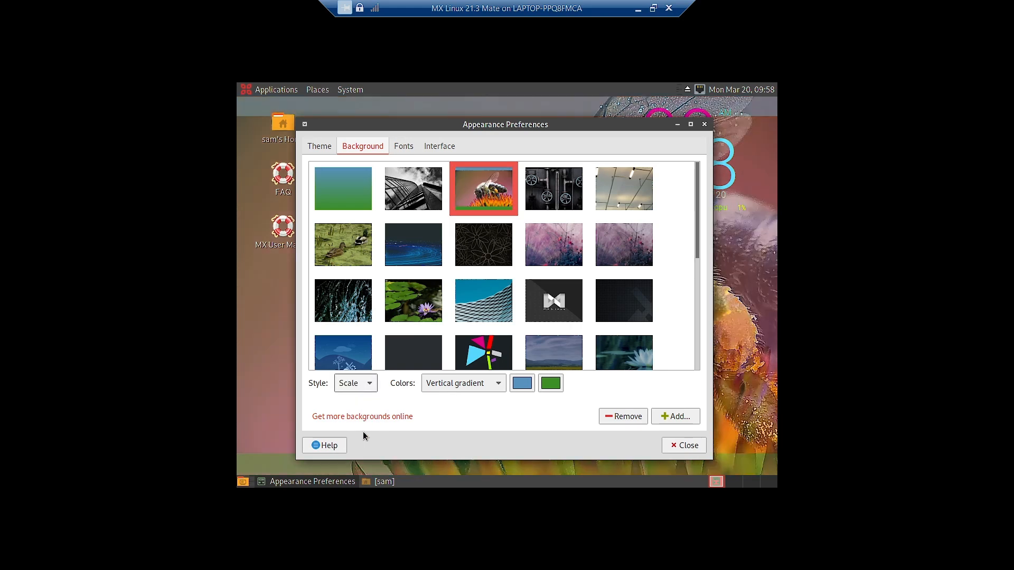
{"action": "left_click", "coordinate": [677, 125]}
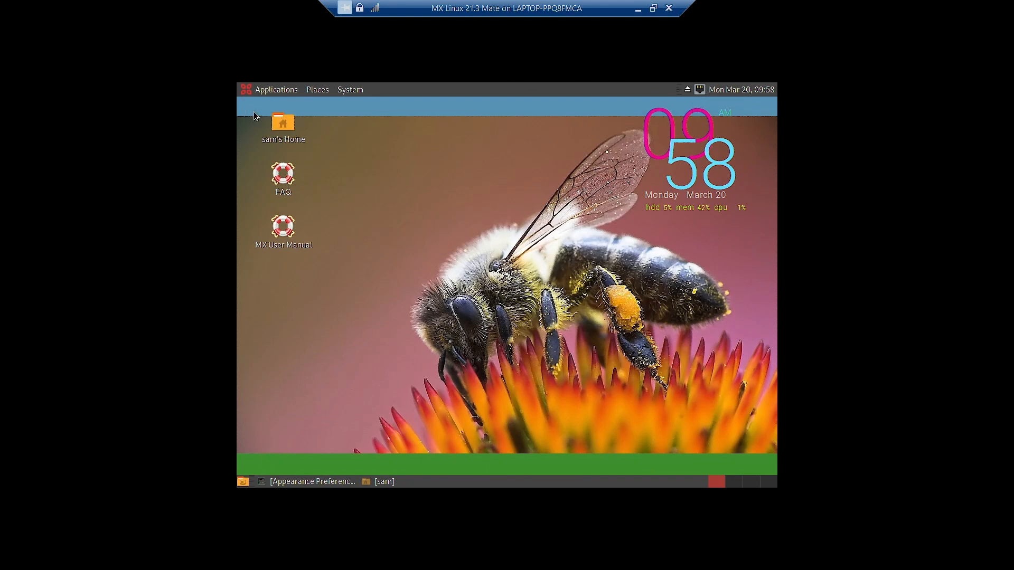
{"action": "left_click", "coordinate": [330, 483]}
- Switch the bee wallpaper to Center style and check it on the desktop
{"action": "left_click", "coordinate": [363, 385]}
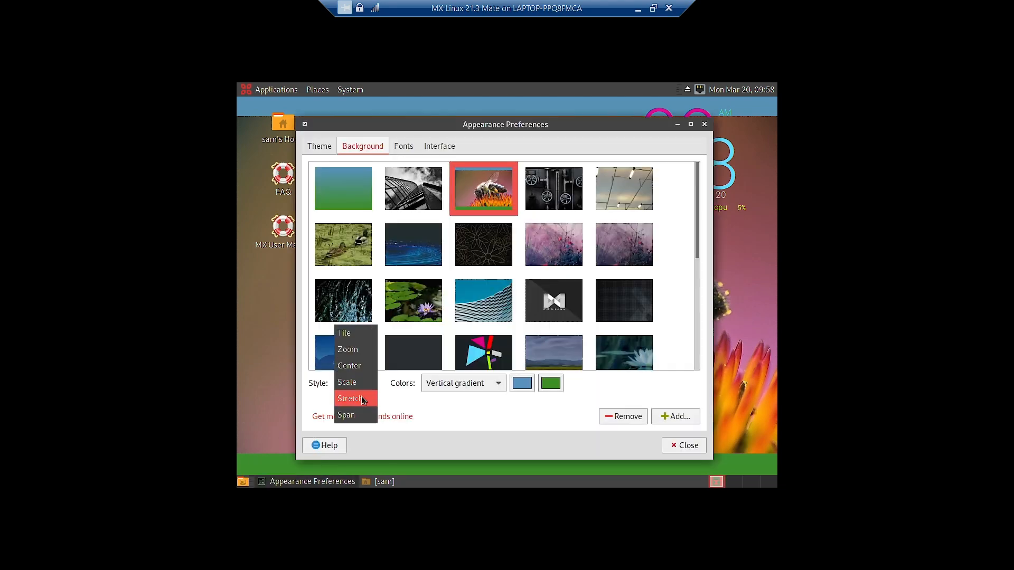
{"action": "left_click", "coordinate": [365, 367]}
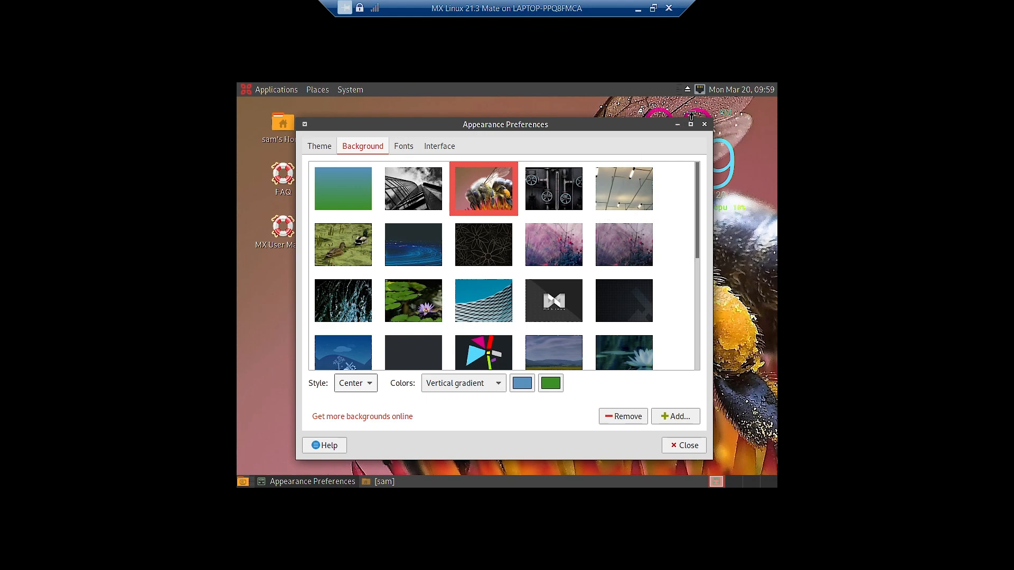
{"action": "left_click", "coordinate": [677, 125]}
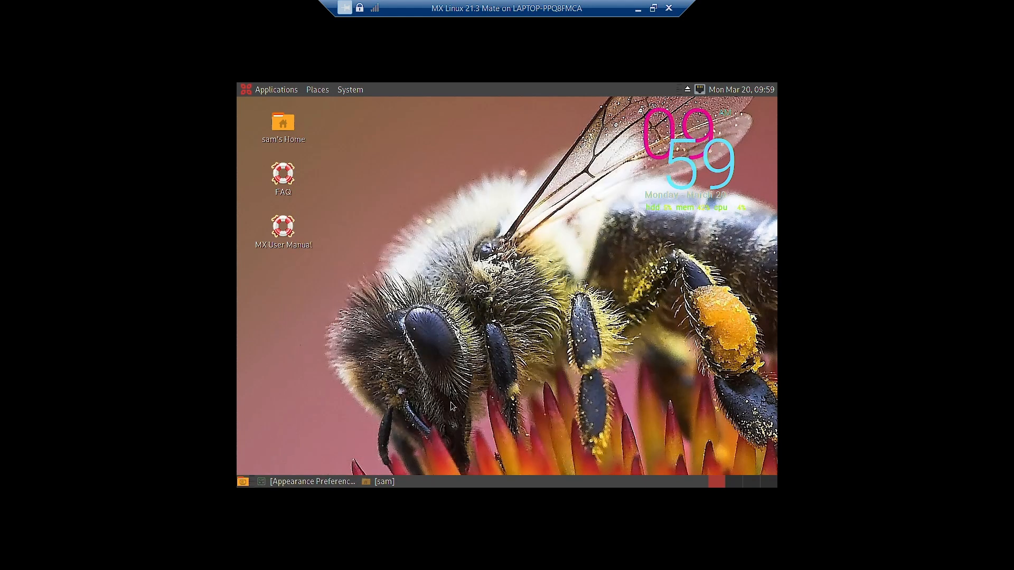
{"action": "left_click", "coordinate": [292, 483]}
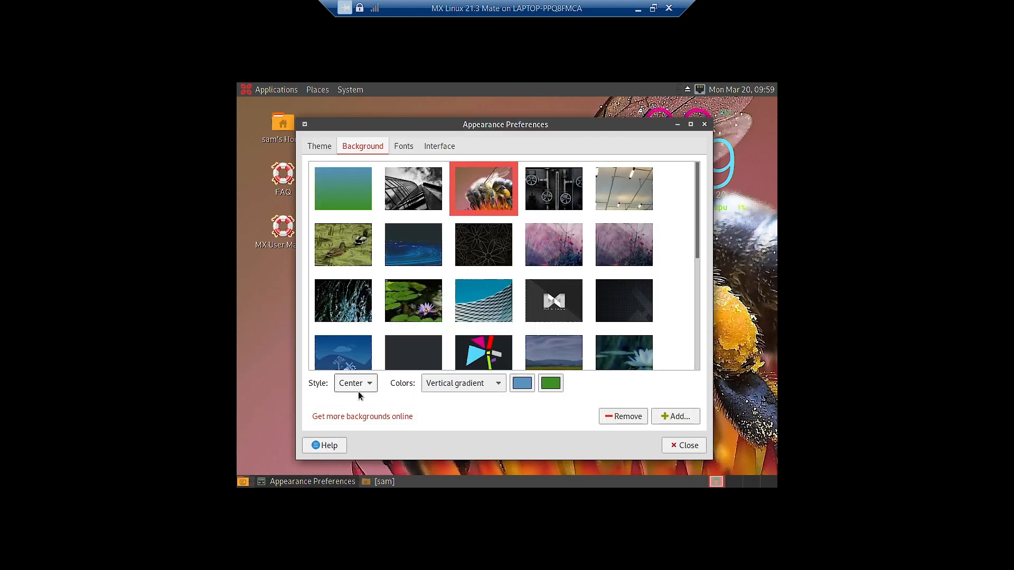
- Change the wallpaper style to Stretch and check the full-screen result
{"action": "left_click", "coordinate": [359, 389]}
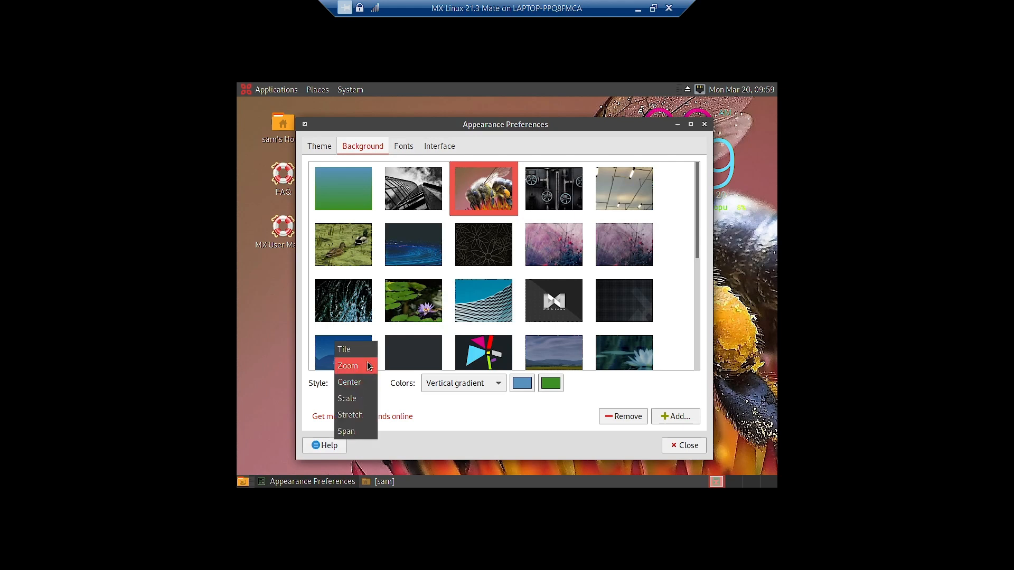
{"action": "left_click", "coordinate": [368, 415]}
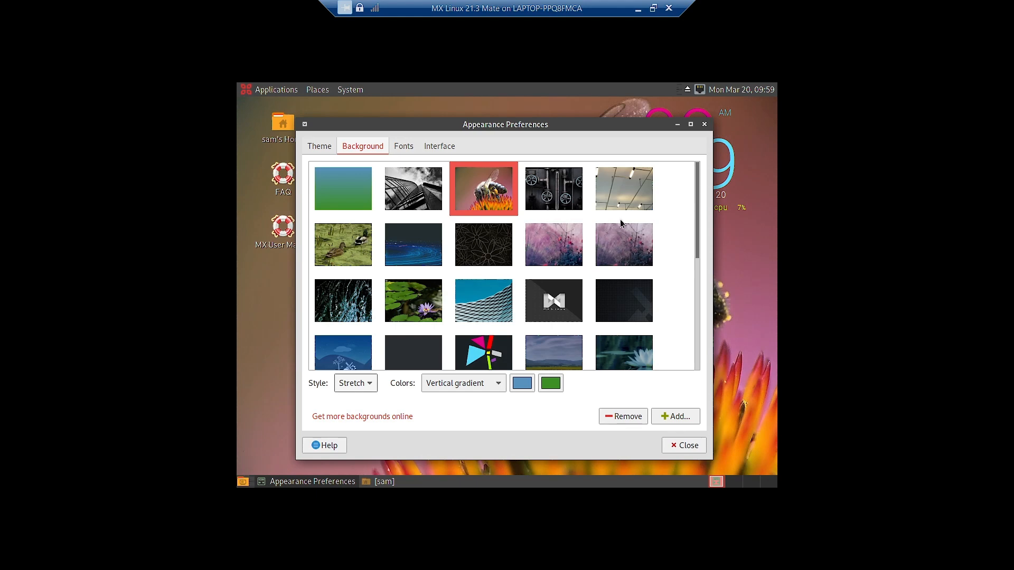
{"action": "left_click", "coordinate": [677, 124]}
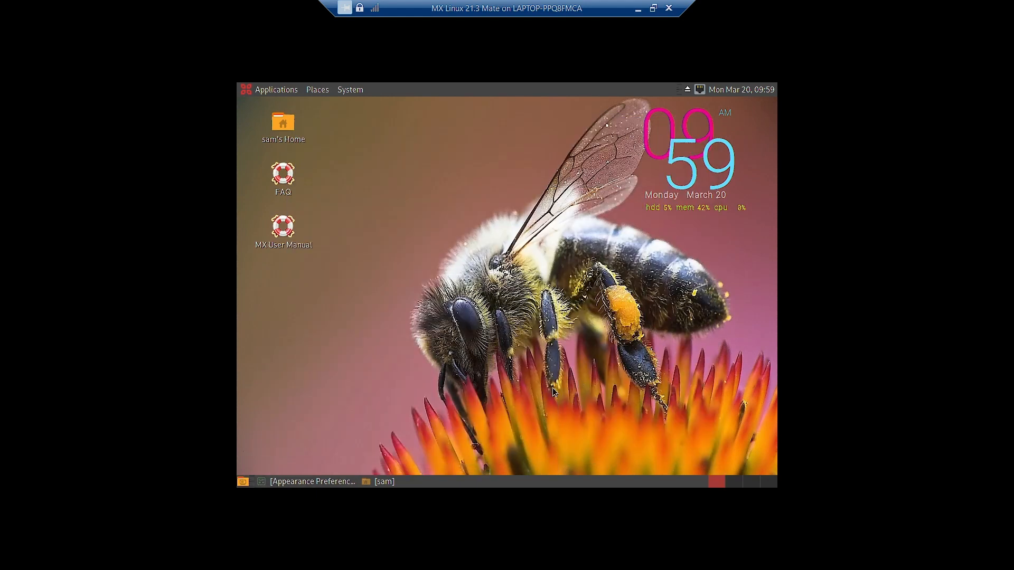
{"action": "left_click", "coordinate": [312, 481]}
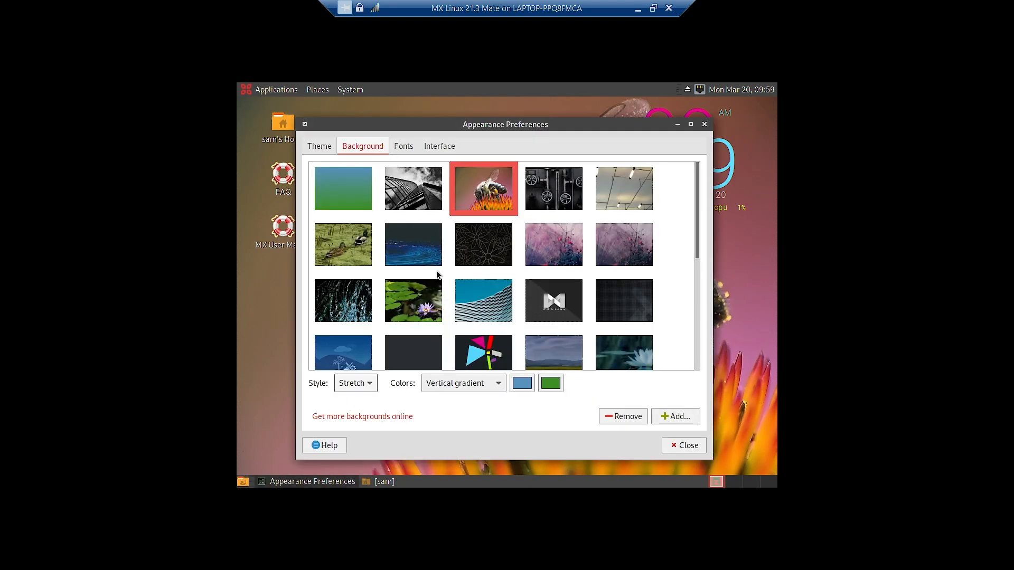
- Preview the pipes and valves and the ceiling lights images as wallpaper
{"action": "left_click", "coordinate": [555, 191]}
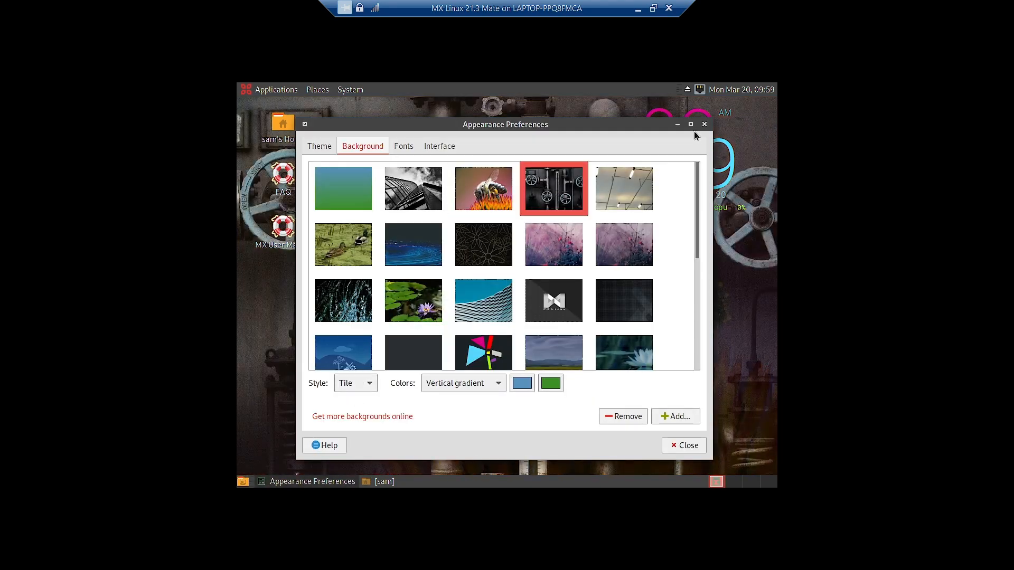
{"action": "left_click", "coordinate": [678, 125]}
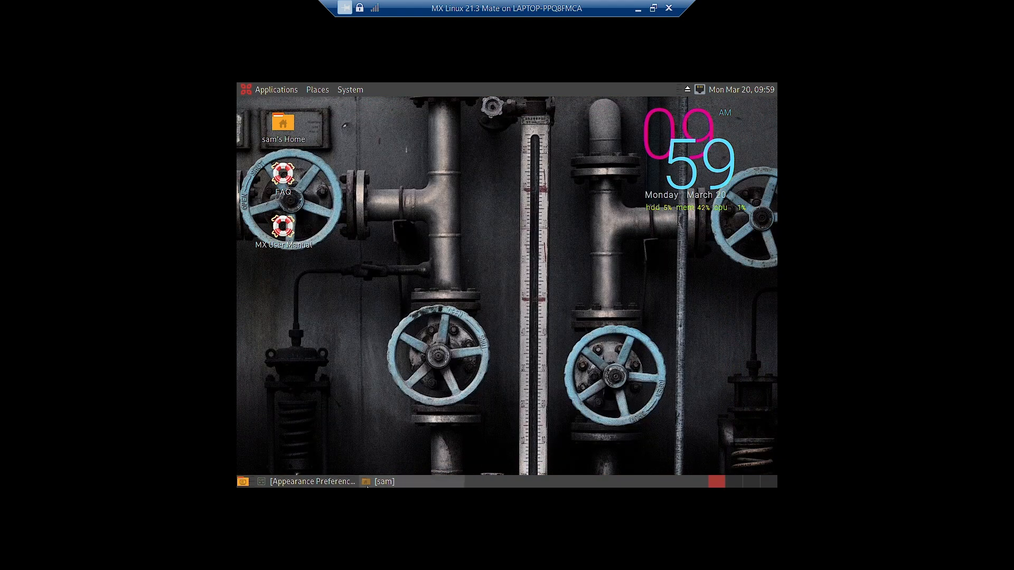
{"action": "left_click", "coordinate": [311, 482]}
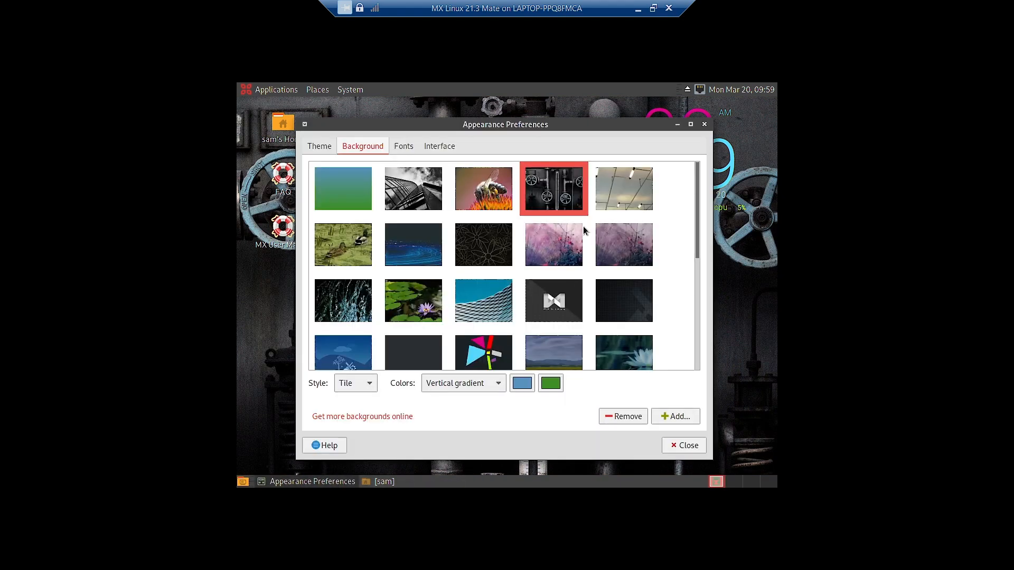
{"action": "left_click", "coordinate": [623, 190]}
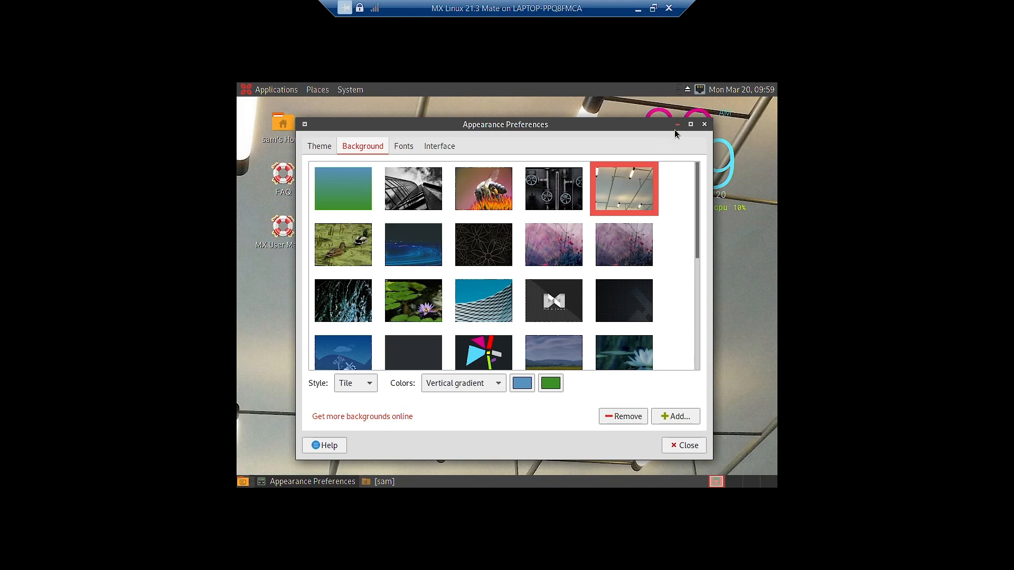
{"action": "left_click", "coordinate": [677, 125]}
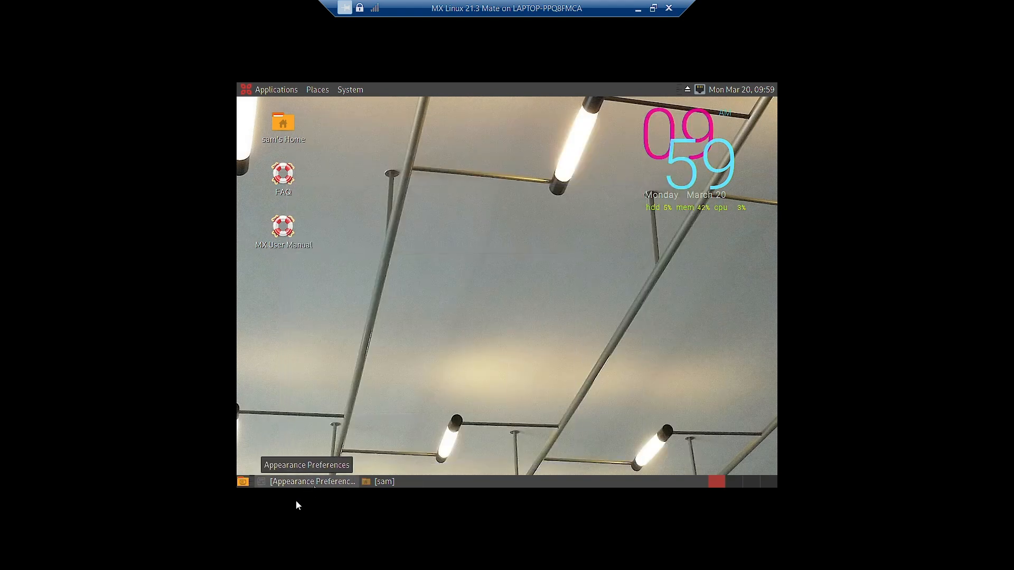
{"action": "left_click", "coordinate": [305, 482]}
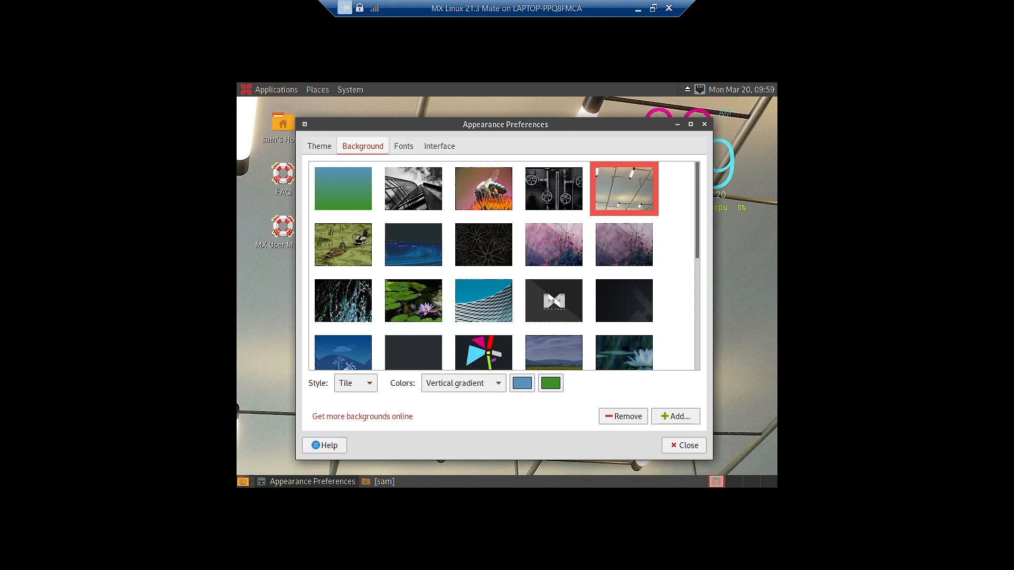
- Preview the two pink flowers images as the desktop wallpaper
{"action": "left_click", "coordinate": [550, 263]}
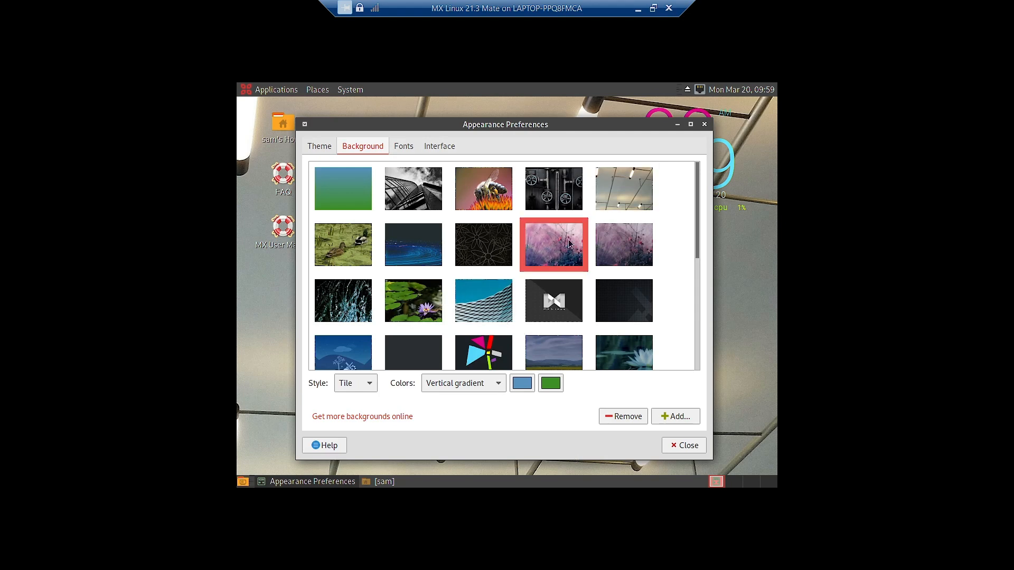
{"action": "left_click", "coordinate": [677, 126]}
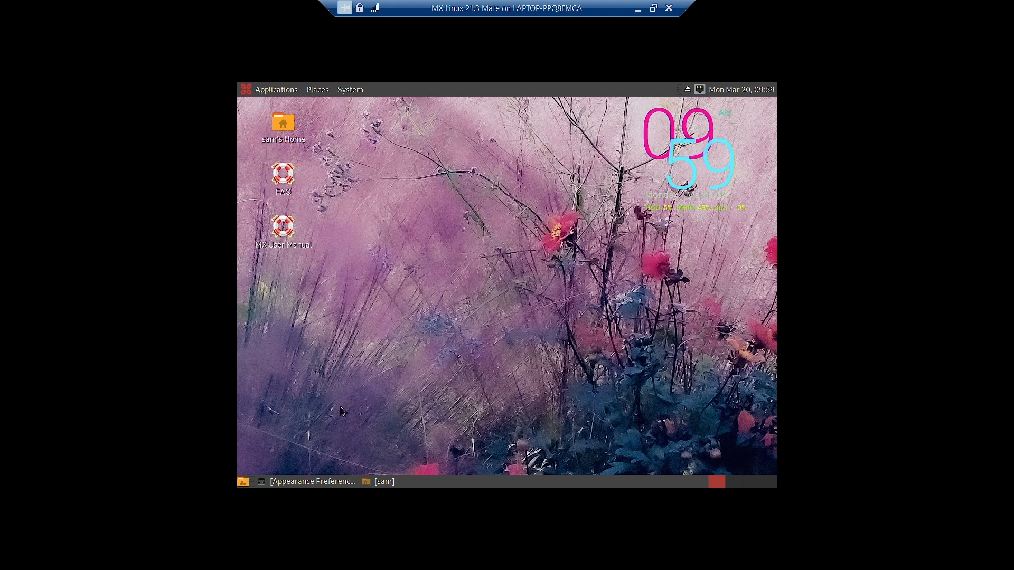
{"action": "left_click", "coordinate": [316, 482]}
{"action": "left_click", "coordinate": [629, 252]}
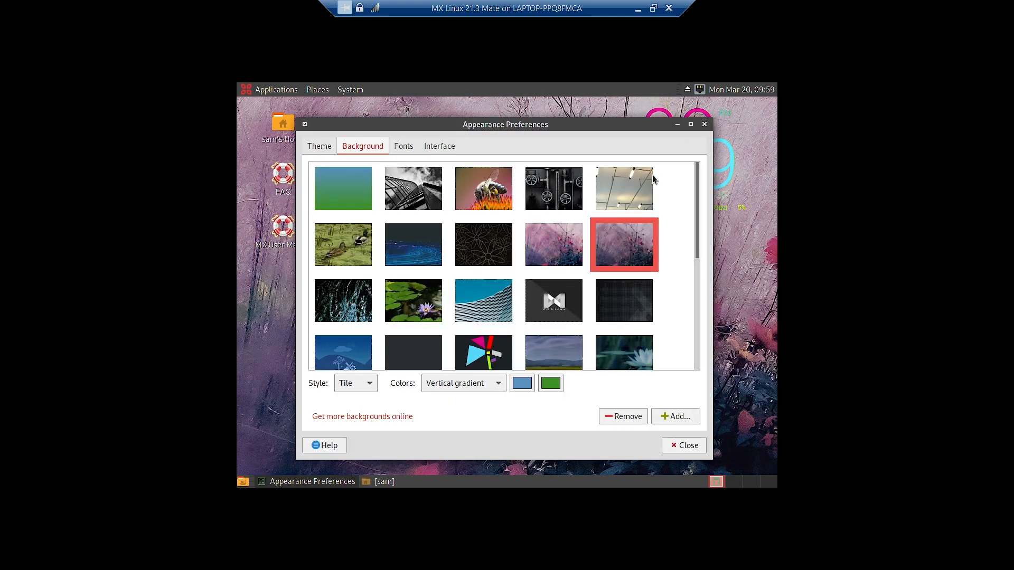
{"action": "left_click", "coordinate": [677, 124]}
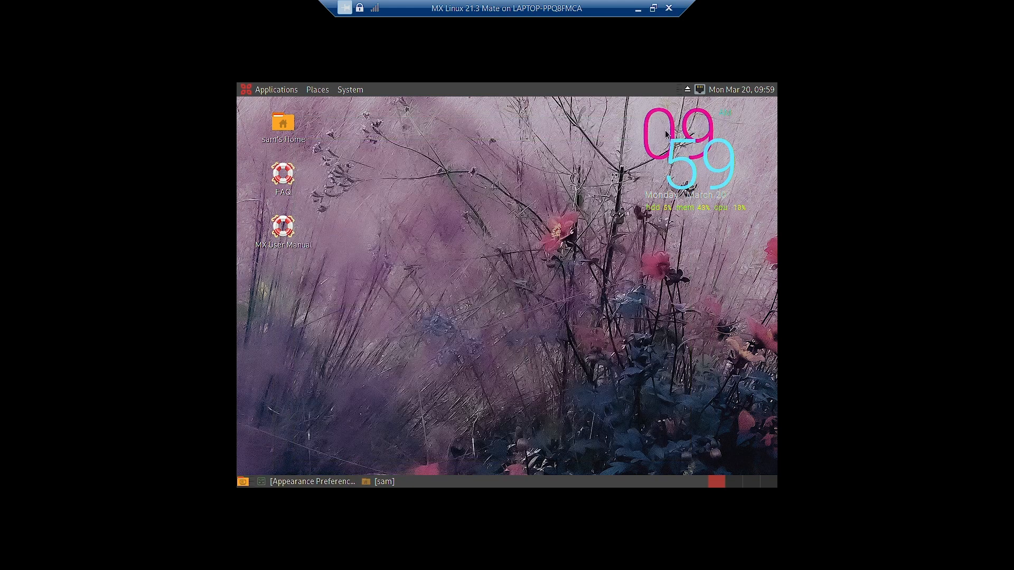
{"action": "left_click", "coordinate": [261, 483]}
- Preview the sunset tree and stone bridge wallpapers further down the list
{"action": "scroll", "coordinate": [475, 328], "scroll_direction": "down", "scroll_amount": 2}
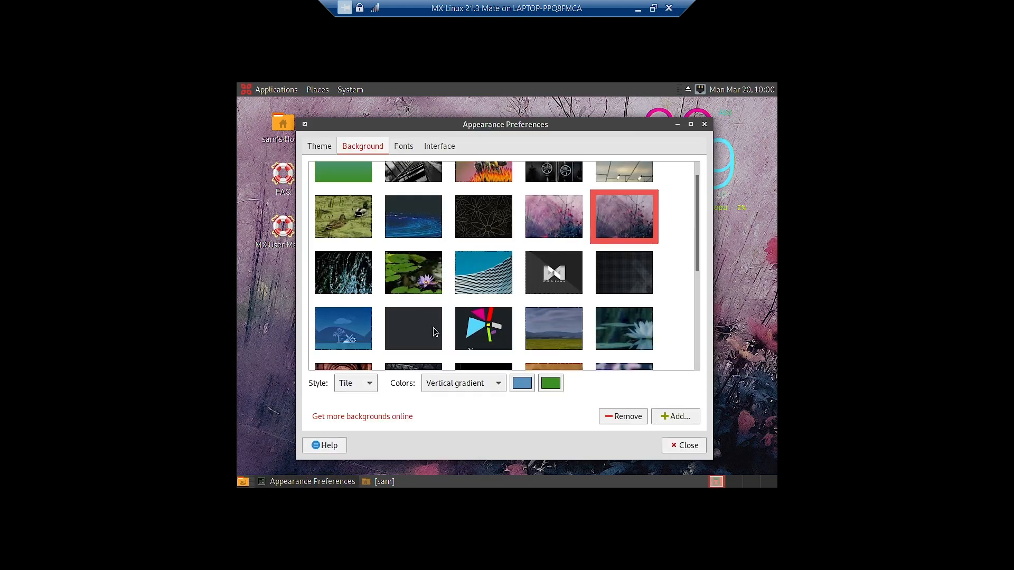
{"action": "scroll", "coordinate": [502, 312], "scroll_direction": "down", "scroll_amount": 4}
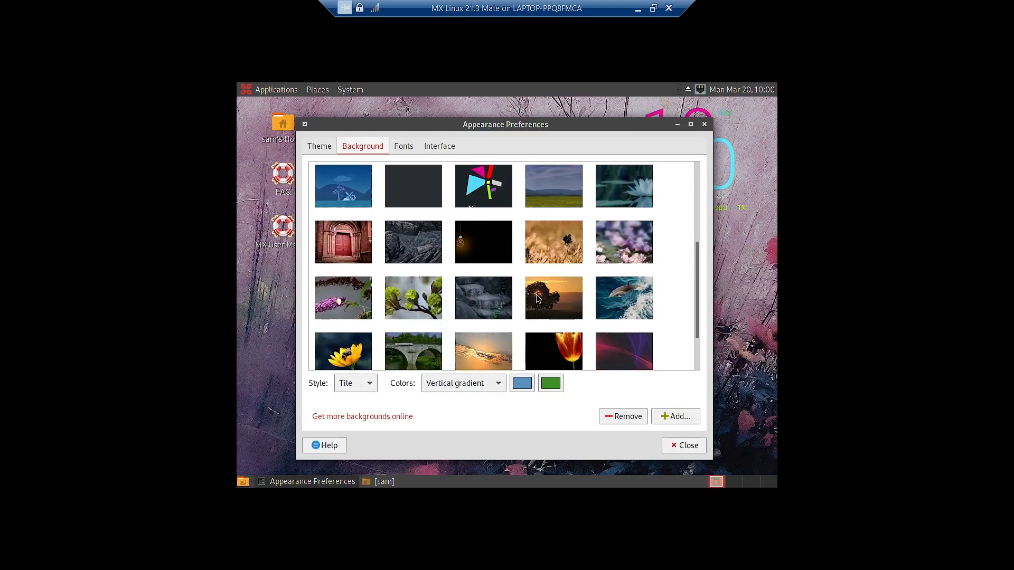
{"action": "left_click", "coordinate": [552, 296]}
{"action": "left_click", "coordinate": [677, 124]}
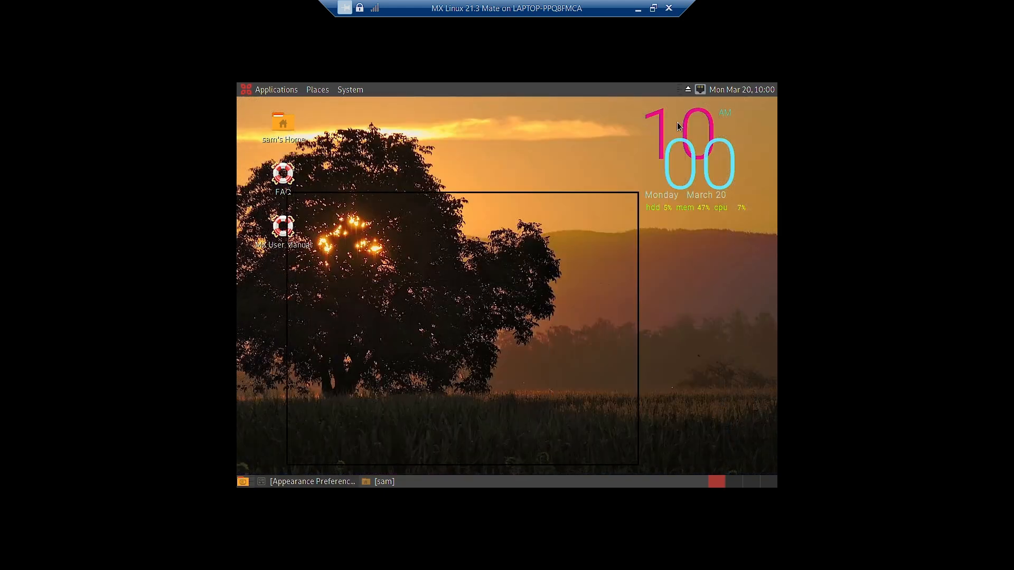
{"action": "left_click", "coordinate": [312, 481]}
{"action": "scroll", "coordinate": [476, 370], "scroll_direction": "down", "scroll_amount": 3}
{"action": "left_click", "coordinate": [414, 288]}
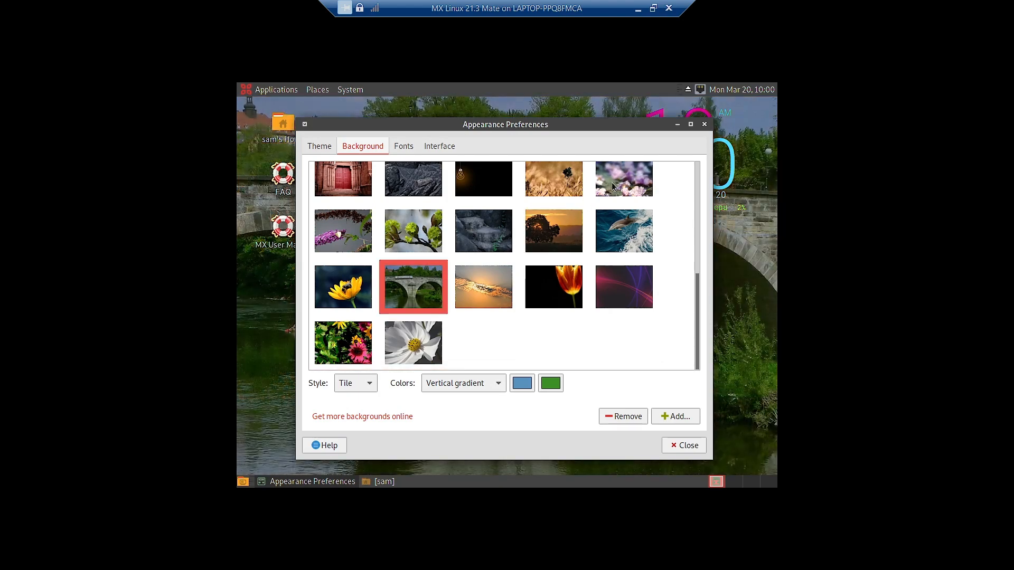
{"action": "left_click", "coordinate": [678, 124]}
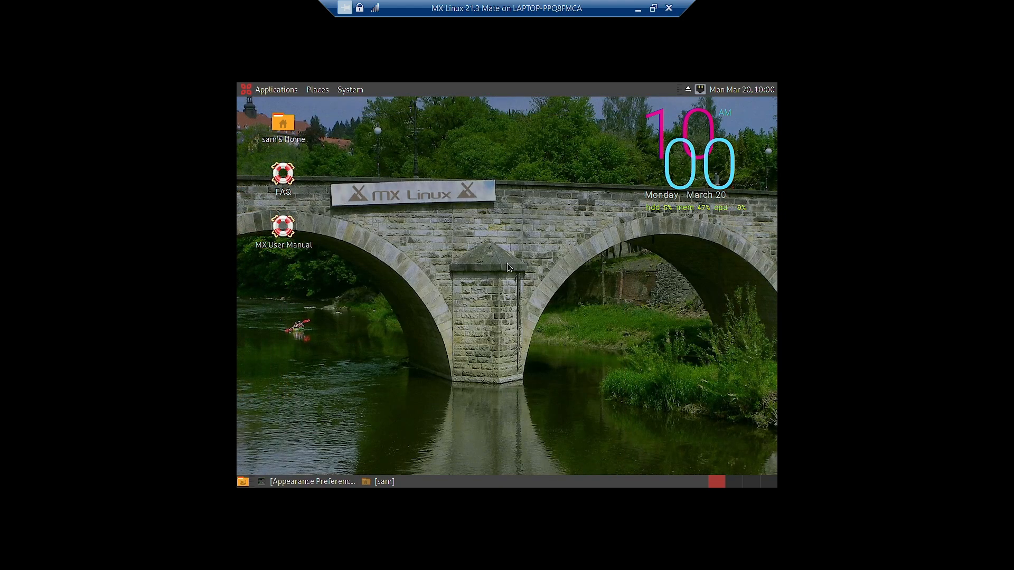
{"action": "left_click", "coordinate": [312, 482]}
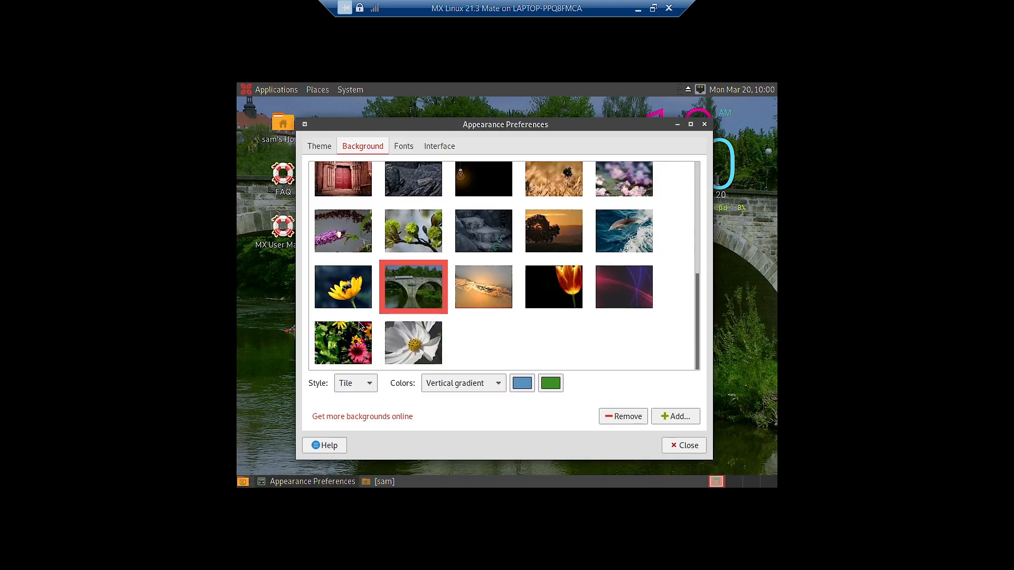
- Preview the colourful wildflowers and leaping dolphin wallpapers
{"action": "left_click", "coordinate": [344, 344]}
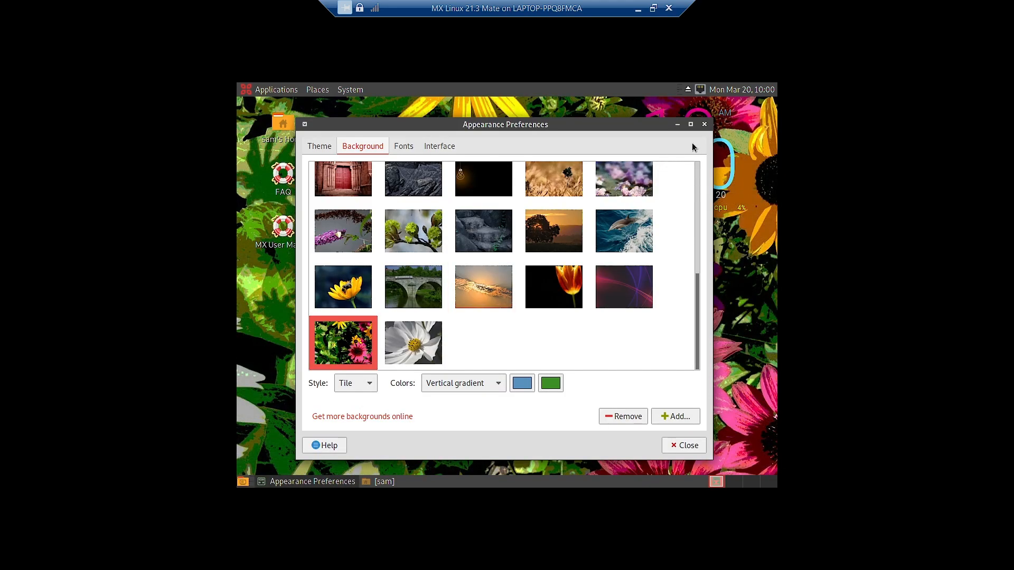
{"action": "left_click", "coordinate": [678, 125]}
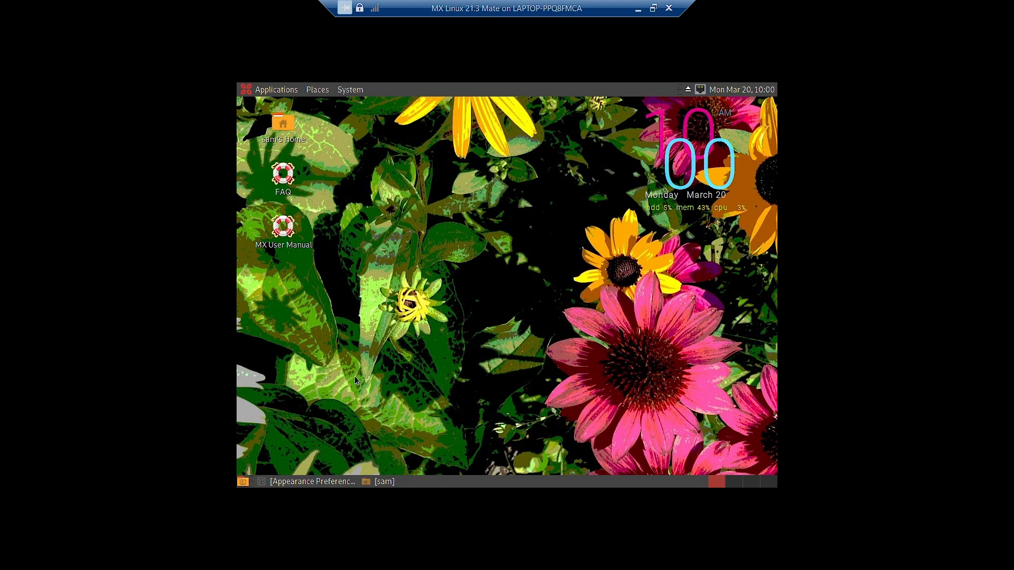
{"action": "left_click", "coordinate": [317, 482]}
{"action": "left_click", "coordinate": [624, 231]}
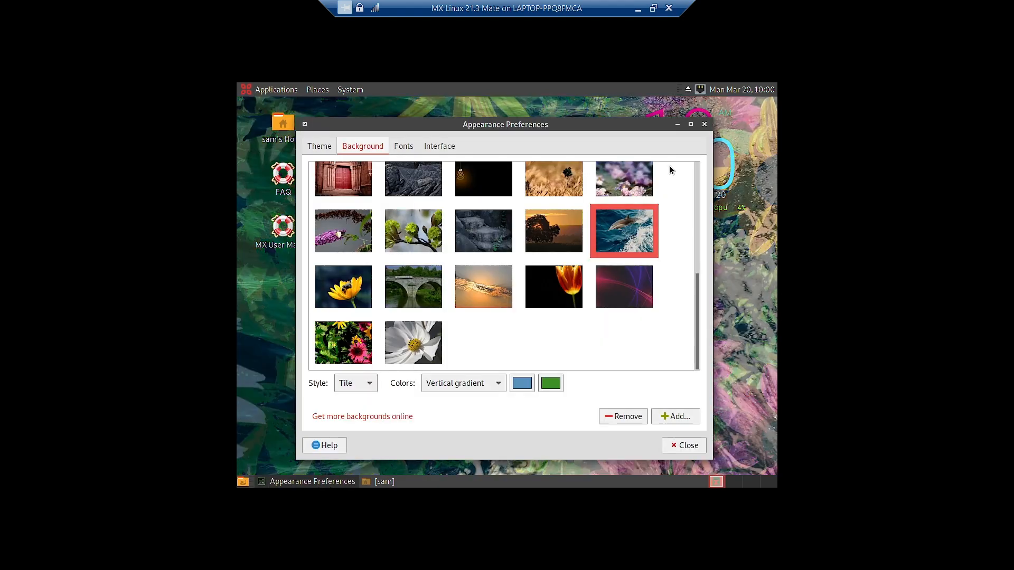
{"action": "left_click", "coordinate": [677, 125]}
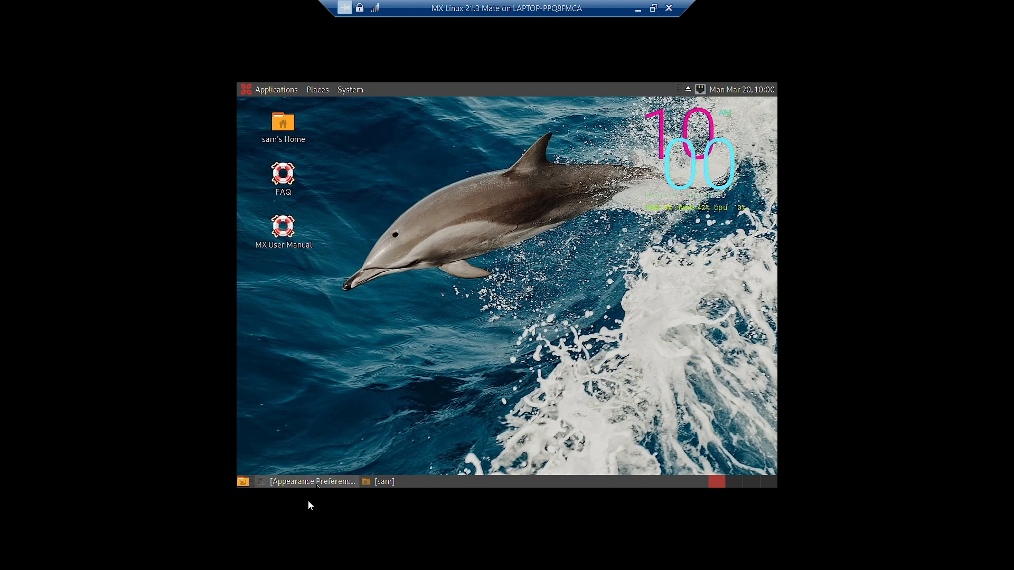
{"action": "left_click", "coordinate": [308, 483]}
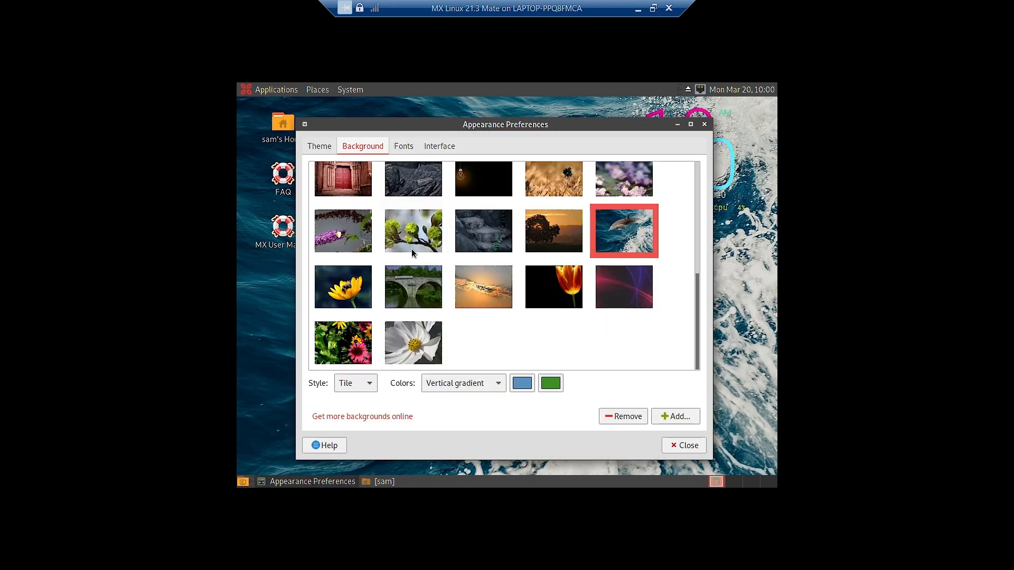
- Preview the blue hills and water lily wallpapers, then select the dolphin image
{"action": "scroll", "coordinate": [410, 249], "scroll_direction": "up", "scroll_amount": 3}
{"action": "left_click", "coordinate": [361, 214]}
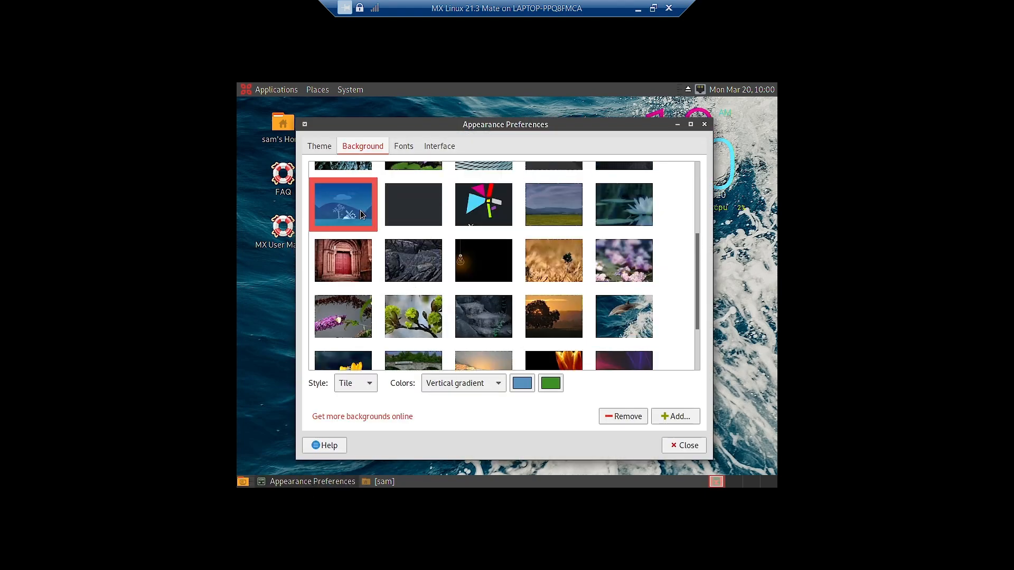
{"action": "left_click", "coordinate": [678, 125]}
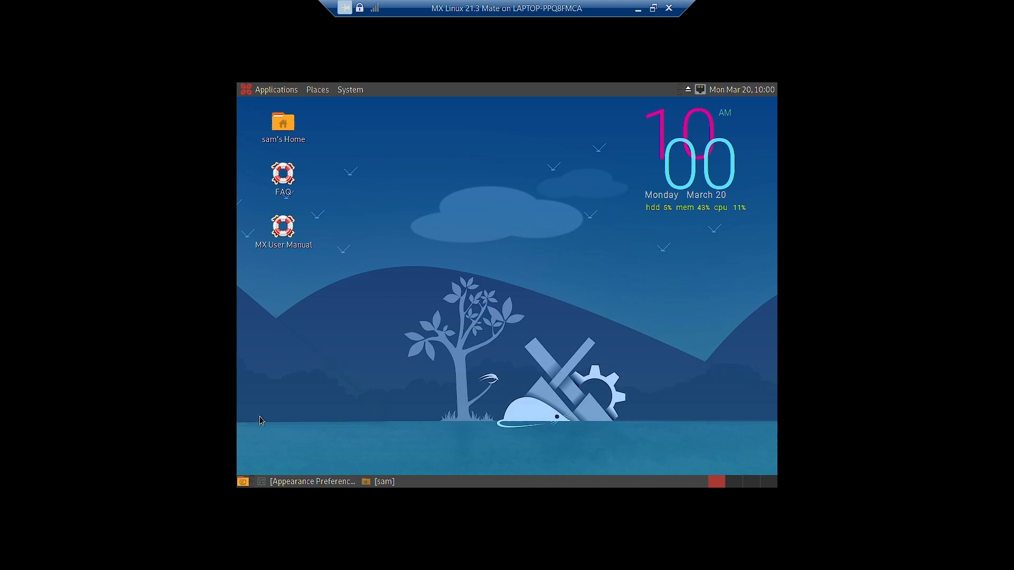
{"action": "left_click", "coordinate": [311, 482]}
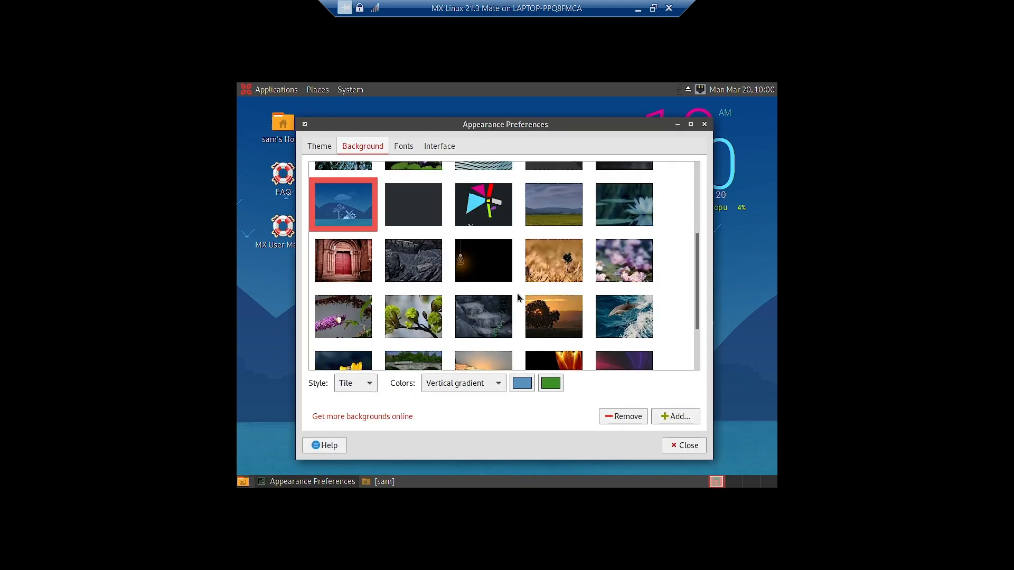
{"action": "left_click", "coordinate": [645, 203]}
{"action": "left_click", "coordinate": [677, 125]}
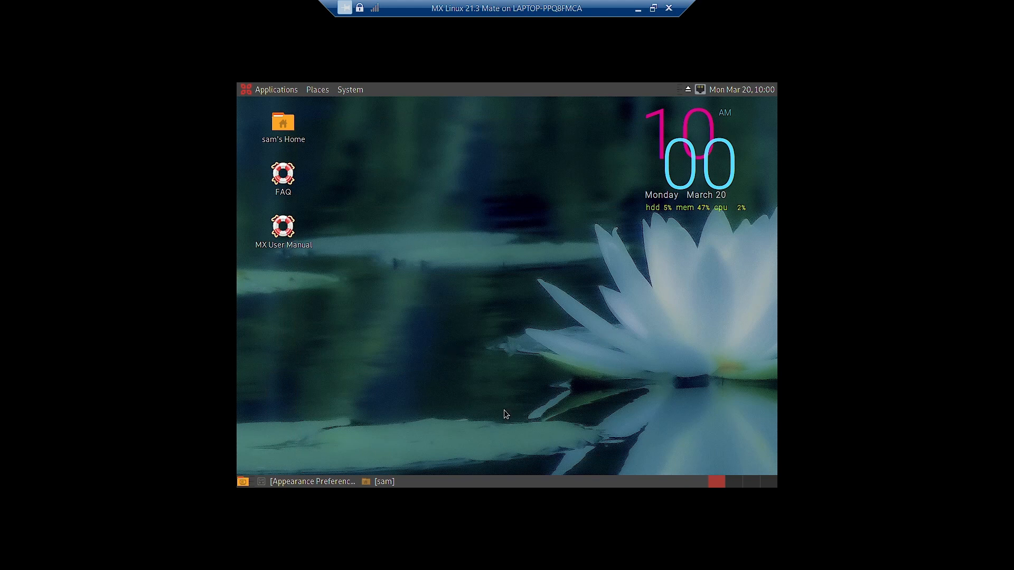
{"action": "left_click", "coordinate": [311, 482]}
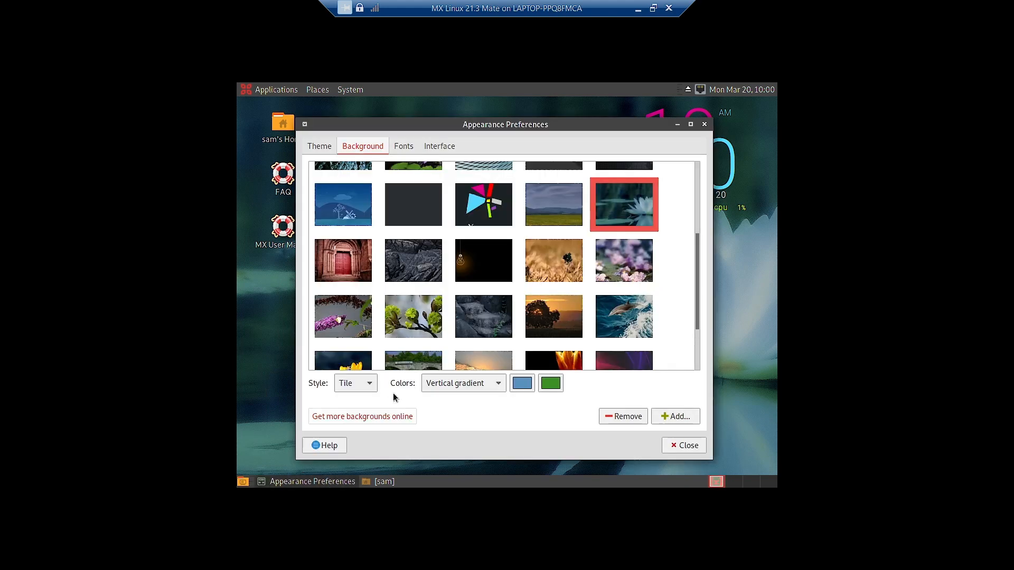
{"action": "scroll", "coordinate": [554, 315], "scroll_direction": "down", "scroll_amount": 1}
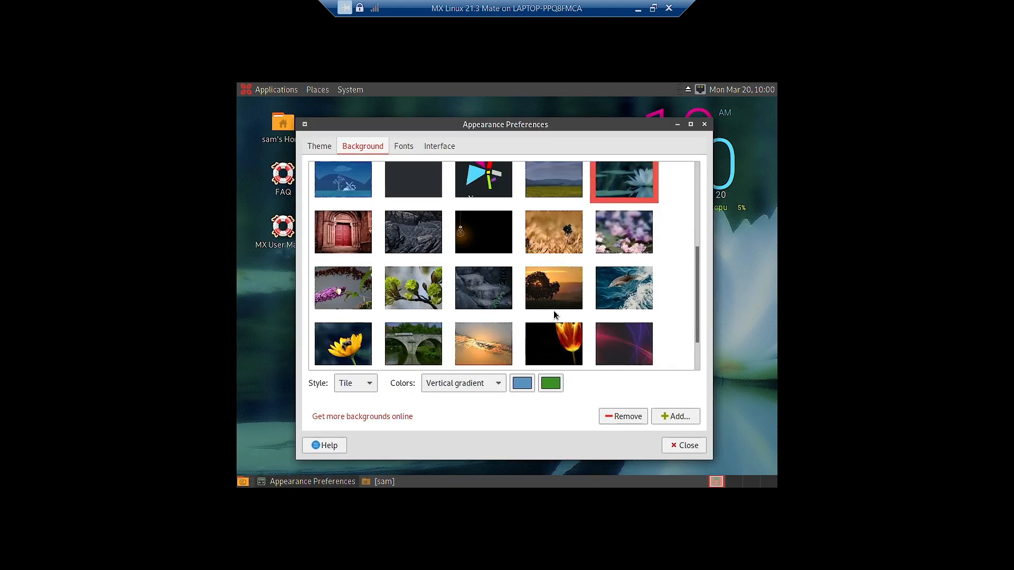
{"action": "left_click", "coordinate": [615, 292]}
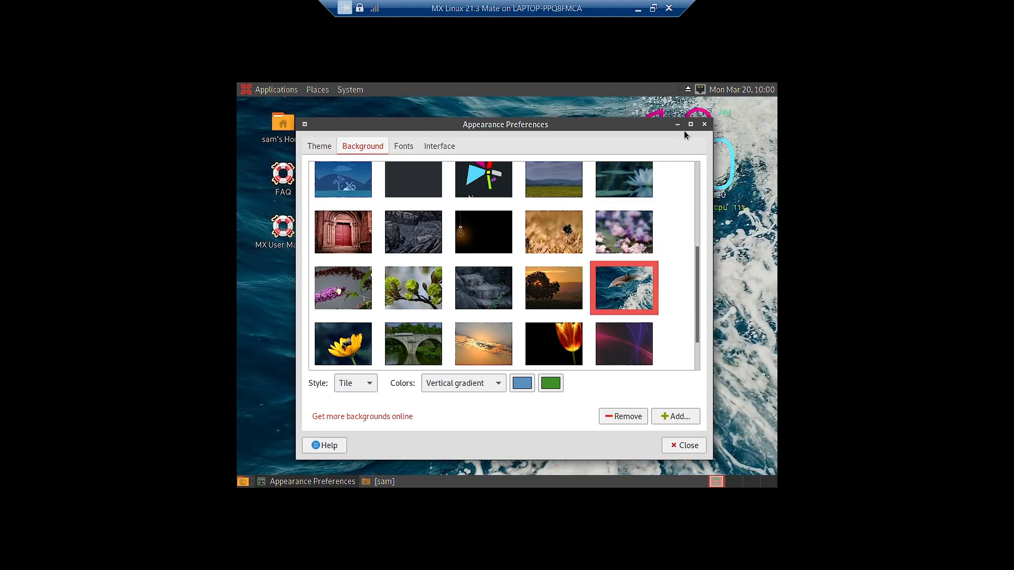
- Show the Fonts tab with Cantarell Regular 11 and Monospace Regular 13 fonts
{"action": "left_click_drag", "start_coordinate": [636, 127], "coordinate": [569, 181]}
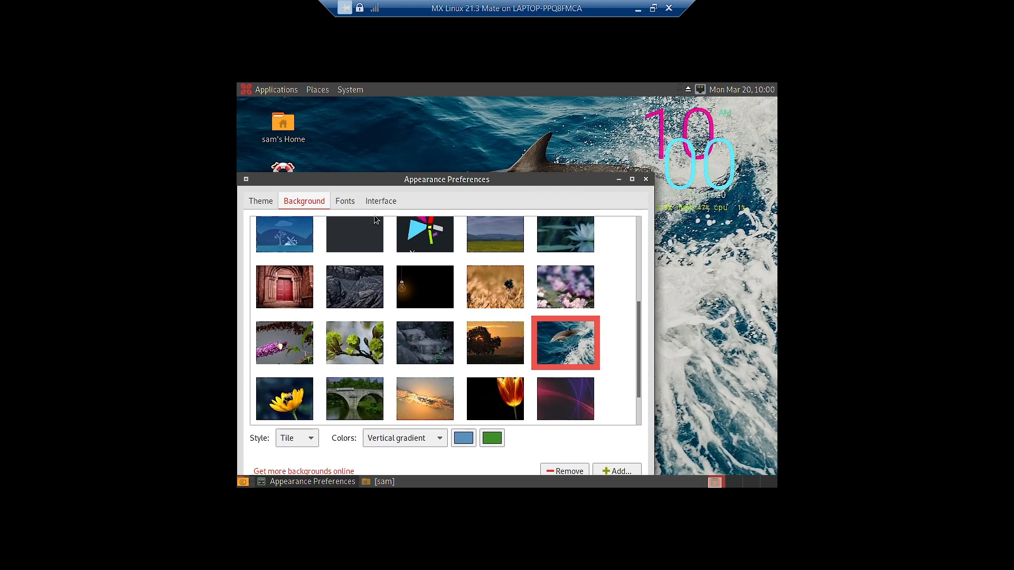
{"action": "left_click", "coordinate": [349, 206]}
{"action": "left_click_drag", "start_coordinate": [401, 175], "coordinate": [460, 132]}
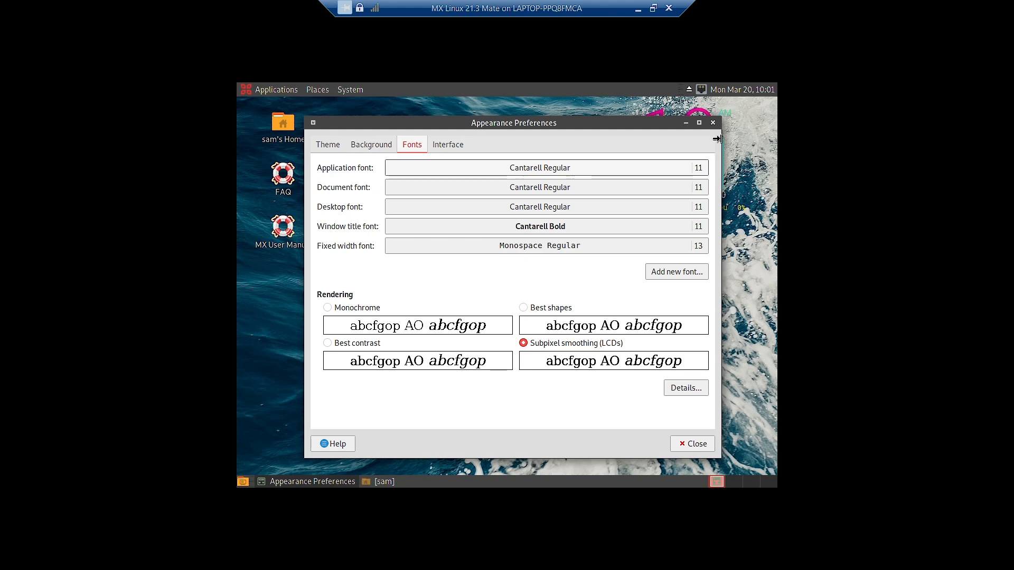
- Check the Interface tab's menu and button icon options, then view the Theme tab
{"action": "left_click", "coordinate": [457, 151]}
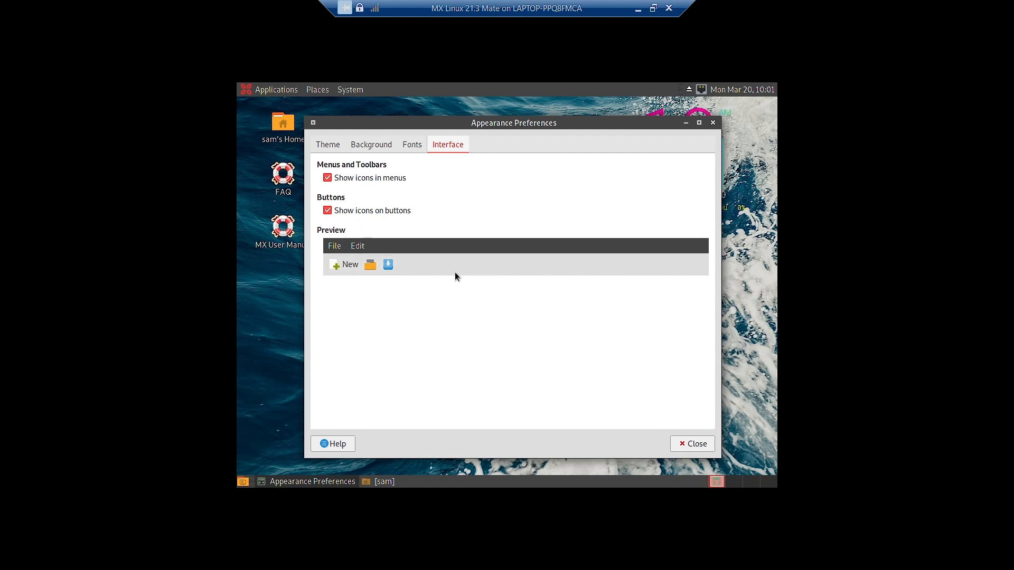
{"action": "left_click", "coordinate": [328, 146]}
- Close Appearance Preferences and open Control Center from the System menu
{"action": "left_click", "coordinate": [692, 444]}
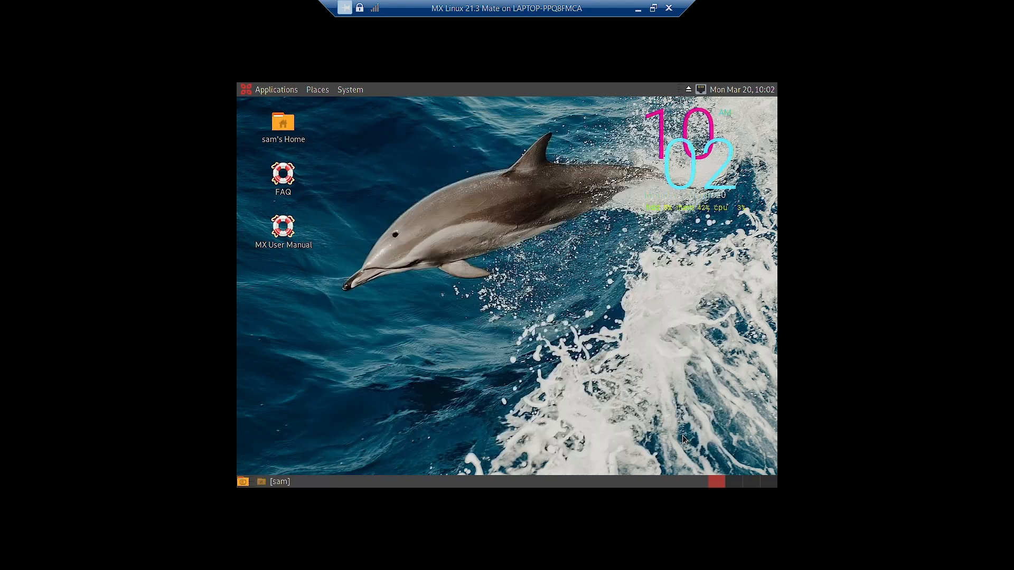
{"action": "left_click", "coordinate": [354, 92]}
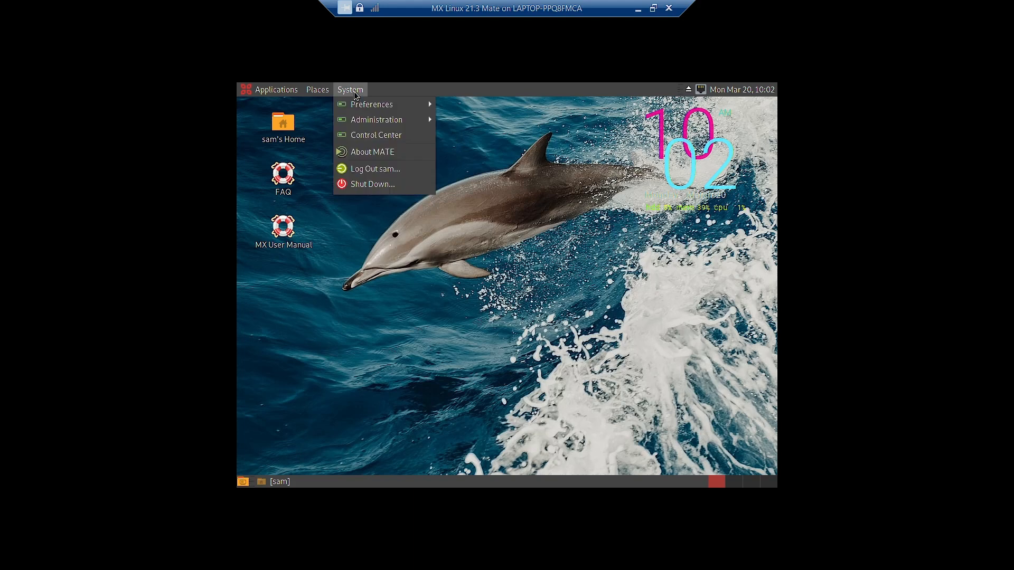
{"action": "mouse_move", "coordinate": [360, 107]}
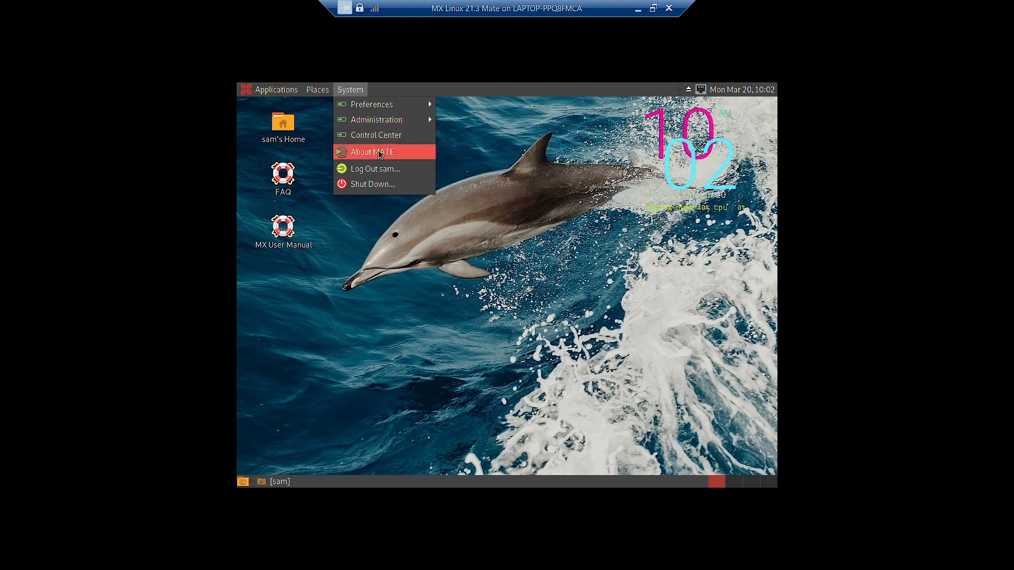
{"action": "left_click", "coordinate": [375, 135]}
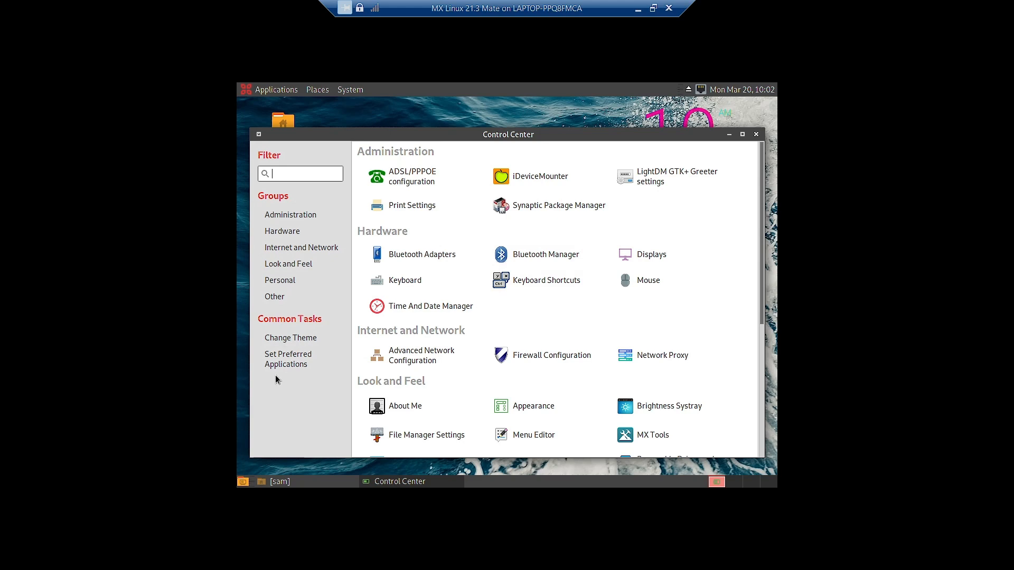
- Browse the Control Center settings list, scroll back to the top, and close it
{"action": "scroll", "coordinate": [608, 391], "scroll_direction": "down", "scroll_amount": 3}
{"action": "scroll", "coordinate": [608, 393], "scroll_direction": "down", "scroll_amount": 1}
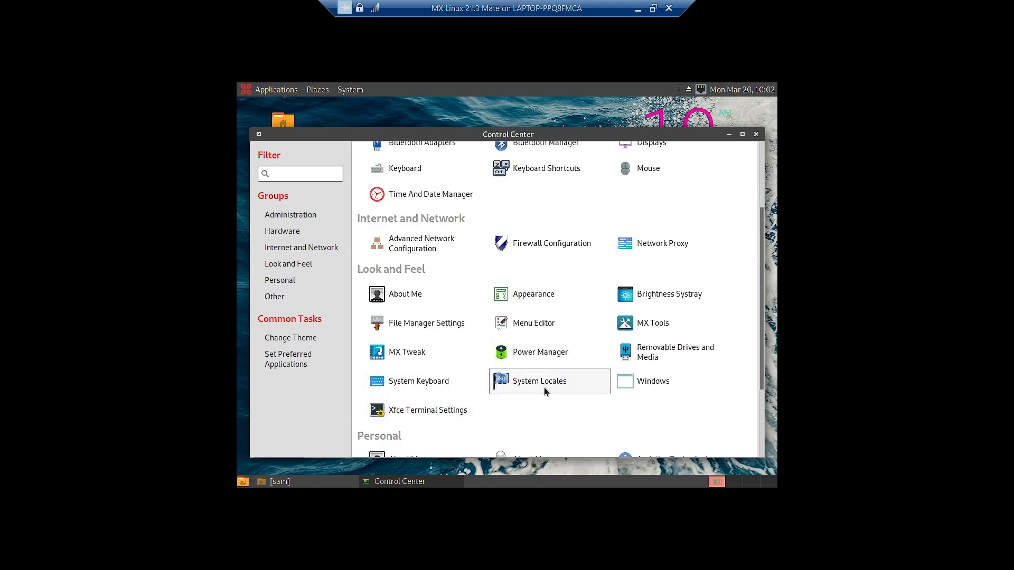
{"action": "scroll", "coordinate": [613, 392], "scroll_direction": "down", "scroll_amount": 3}
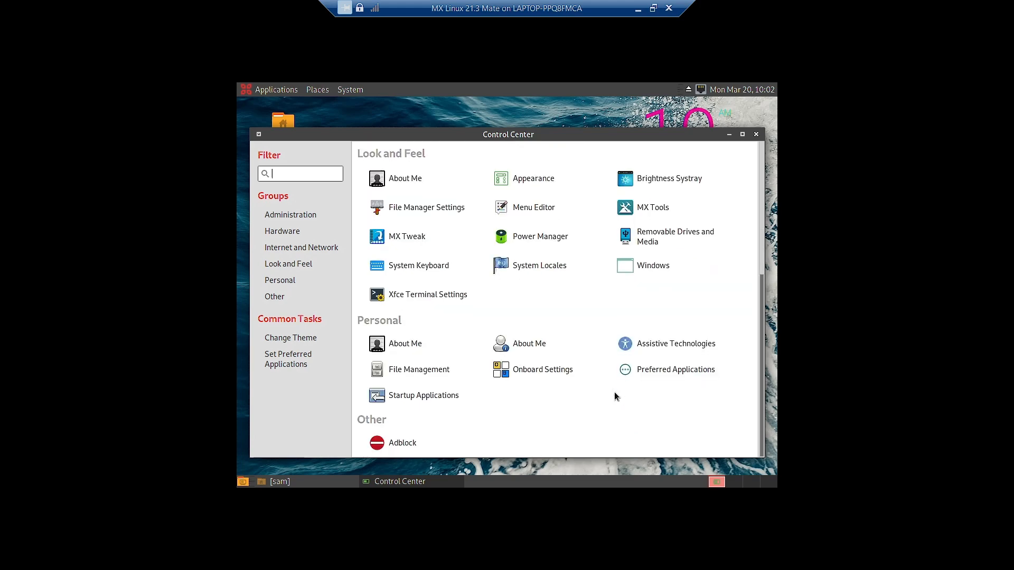
{"action": "scroll", "coordinate": [613, 397], "scroll_direction": "up", "scroll_amount": 5}
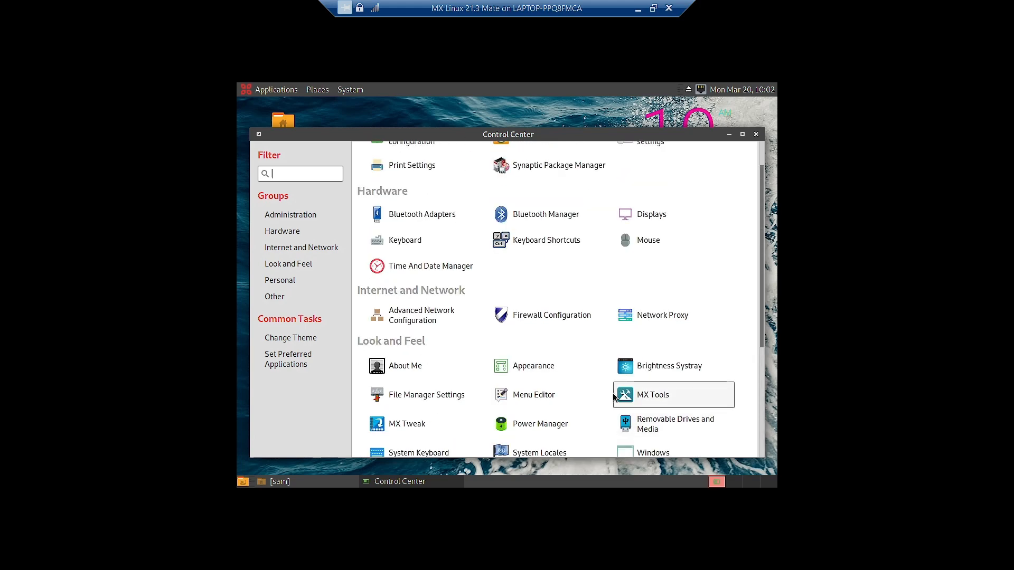
{"action": "scroll", "coordinate": [614, 397], "scroll_direction": "up", "scroll_amount": 1}
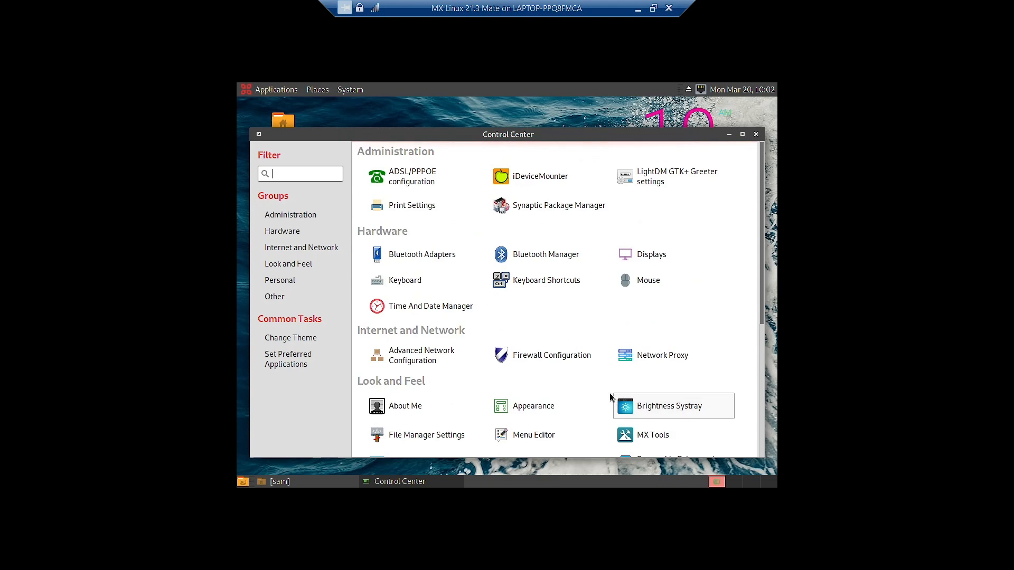
{"action": "scroll", "coordinate": [664, 332], "scroll_direction": "down", "scroll_amount": 3}
{"action": "scroll", "coordinate": [664, 324], "scroll_direction": "up", "scroll_amount": 3}
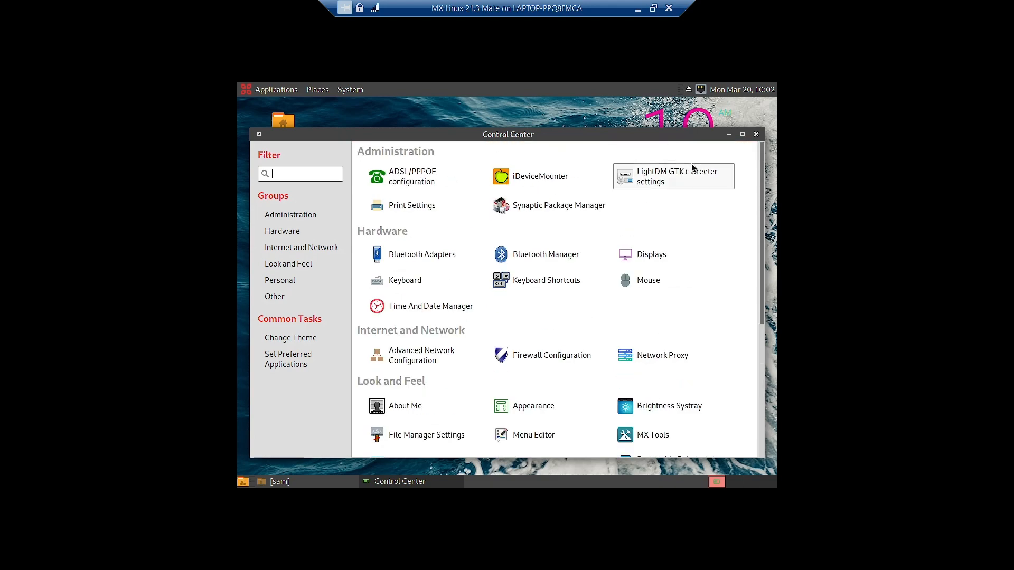
{"action": "left_click", "coordinate": [756, 135]}
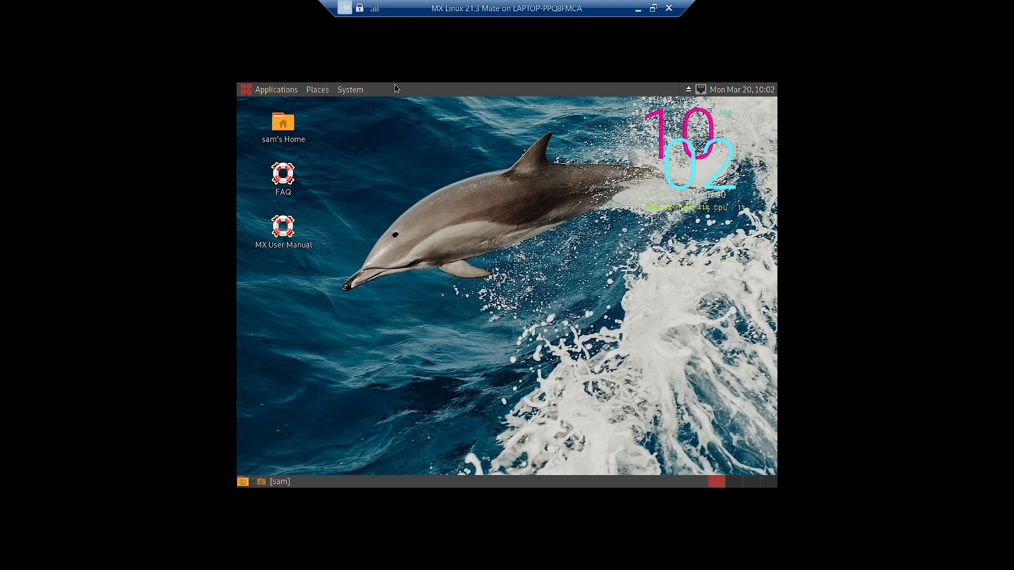
- Launch Task Manager from System Tools, maximize it, and scroll the process list
{"action": "left_click", "coordinate": [252, 94]}
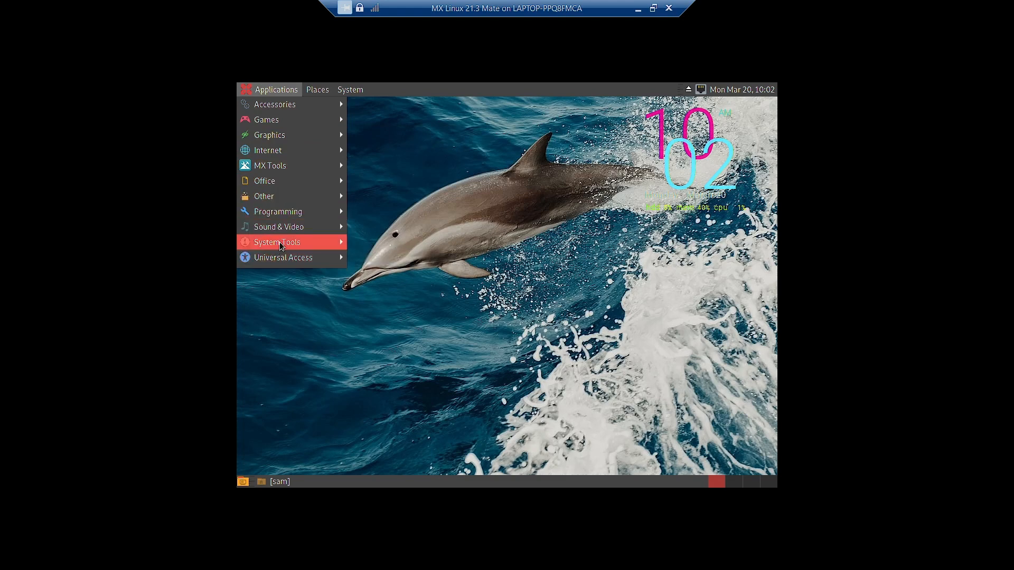
{"action": "mouse_move", "coordinate": [278, 247]}
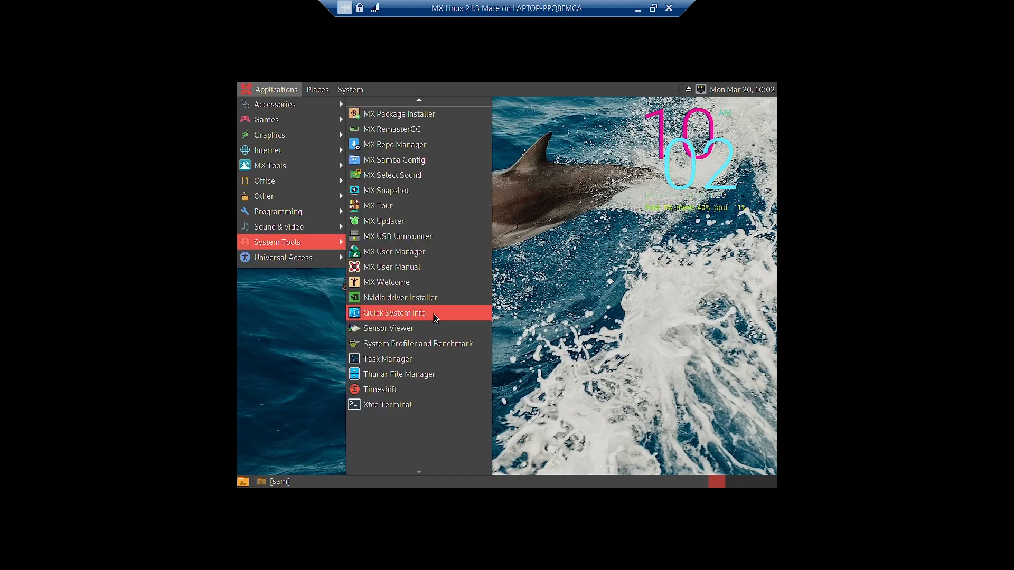
{"action": "left_click", "coordinate": [417, 365]}
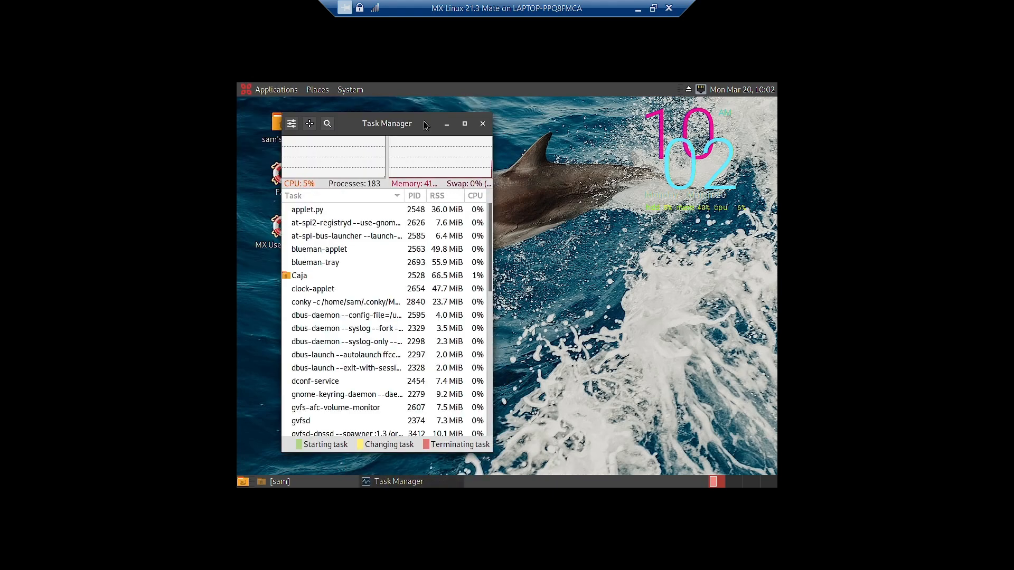
{"action": "double_click", "coordinate": [399, 125]}
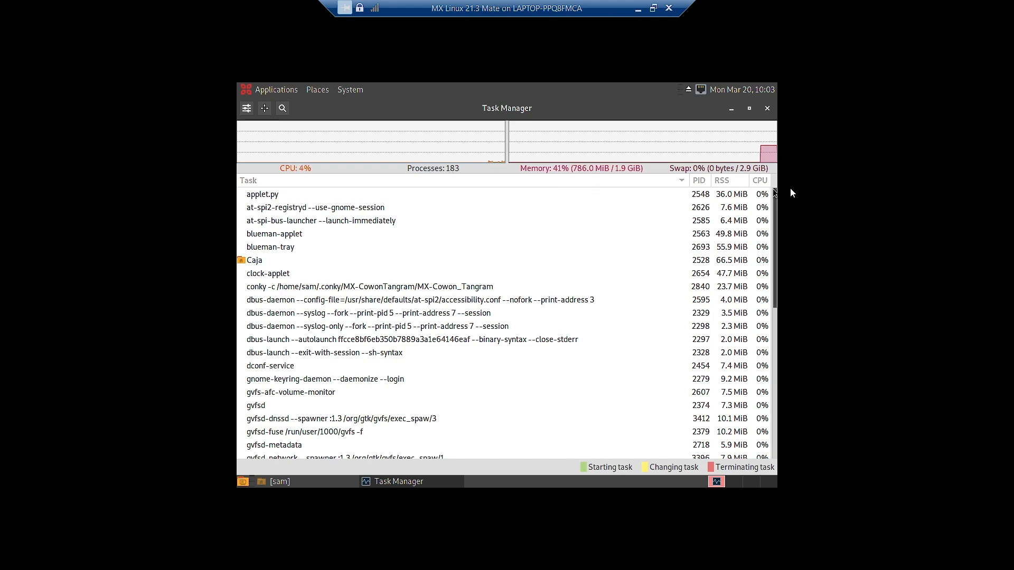
{"action": "scroll", "coordinate": [387, 366], "scroll_direction": "down", "scroll_amount": 8}
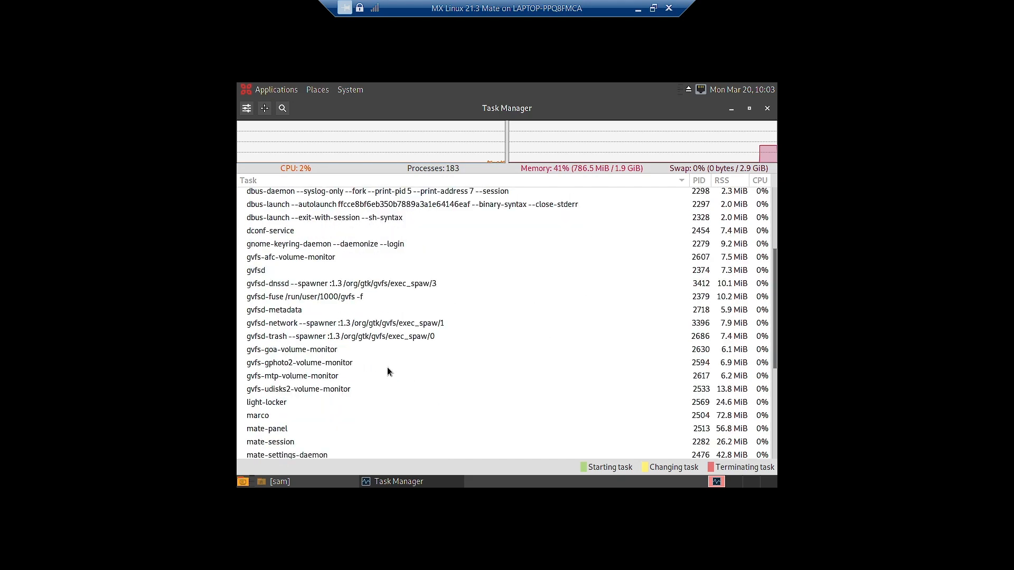
{"action": "scroll", "coordinate": [387, 371], "scroll_direction": "up", "scroll_amount": 8}
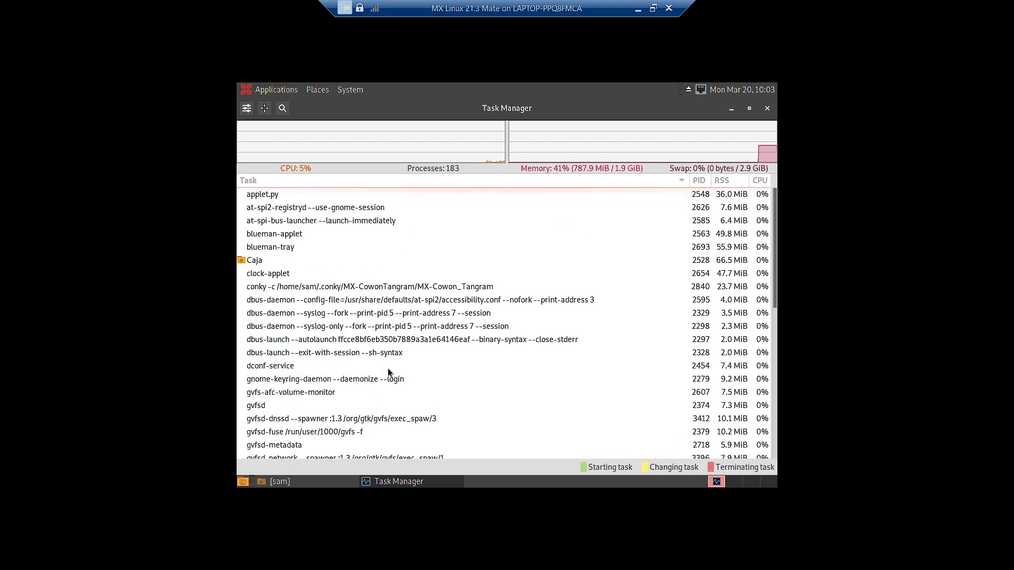
- Close Task Manager and show the Applications > System Tools menu listing Htop
{"action": "left_click", "coordinate": [767, 109]}
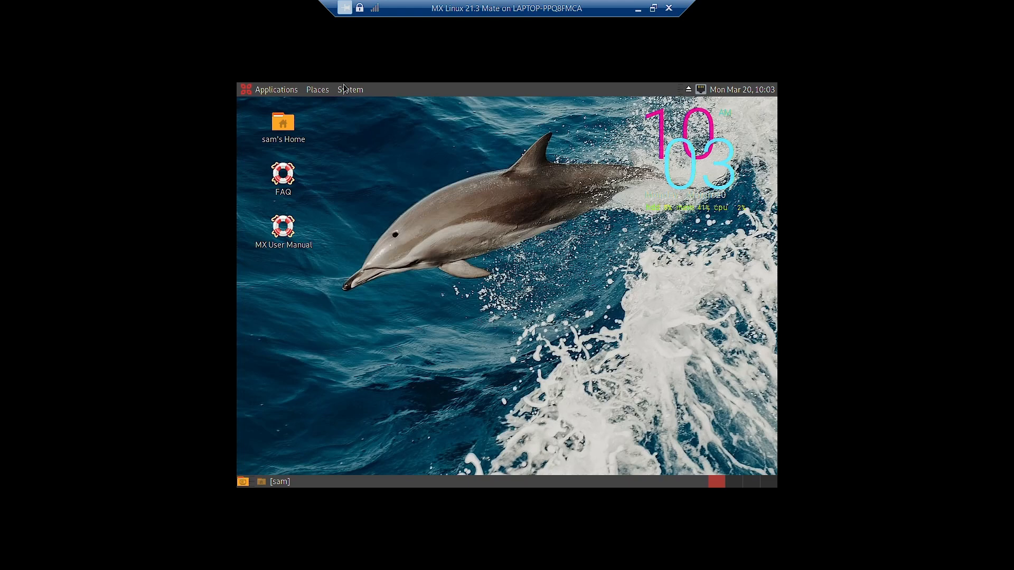
{"action": "left_click", "coordinate": [252, 90]}
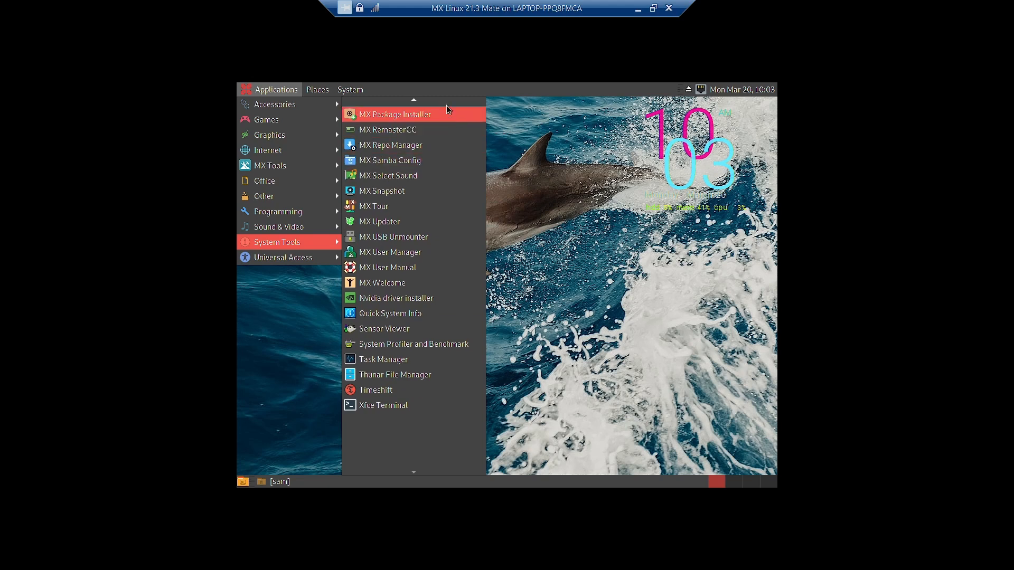
{"action": "mouse_move", "coordinate": [420, 100]}
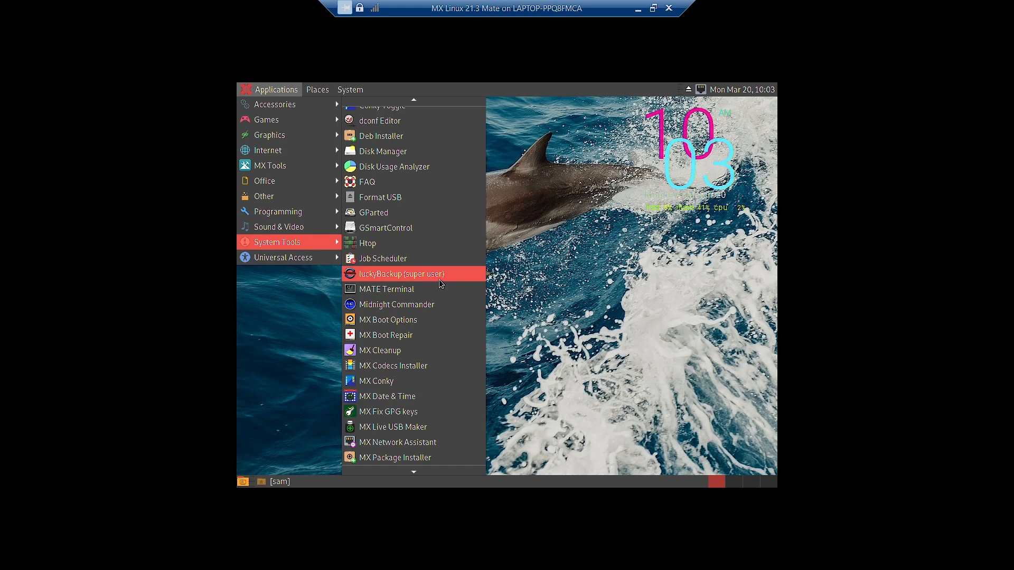
- Launch Htop, reposition its window, and sort processes by USER in descending order
{"action": "left_click", "coordinate": [412, 242]}
{"action": "left_click_drag", "start_coordinate": [446, 107], "coordinate": [488, 137]}
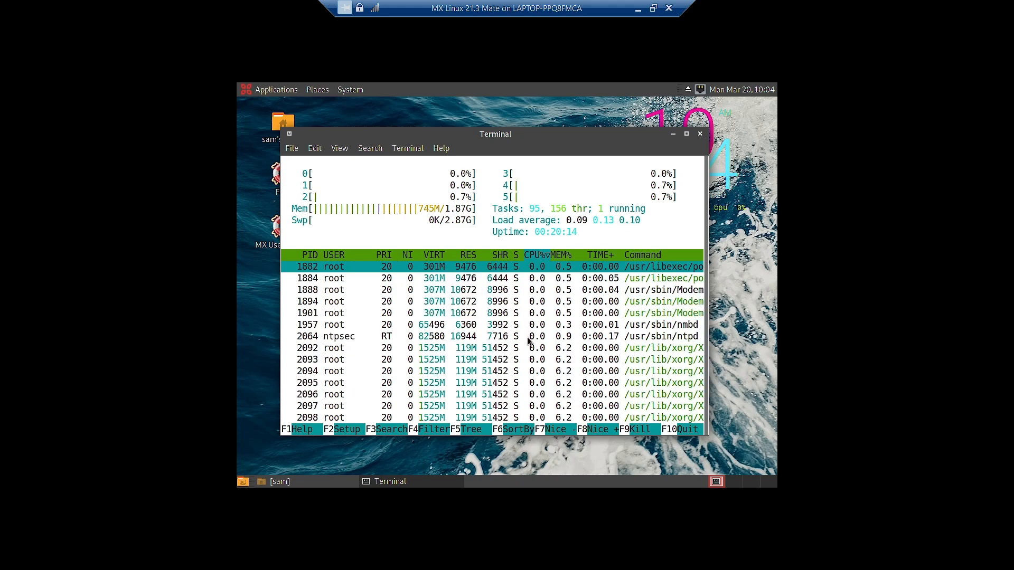
{"action": "left_click", "coordinate": [340, 256]}
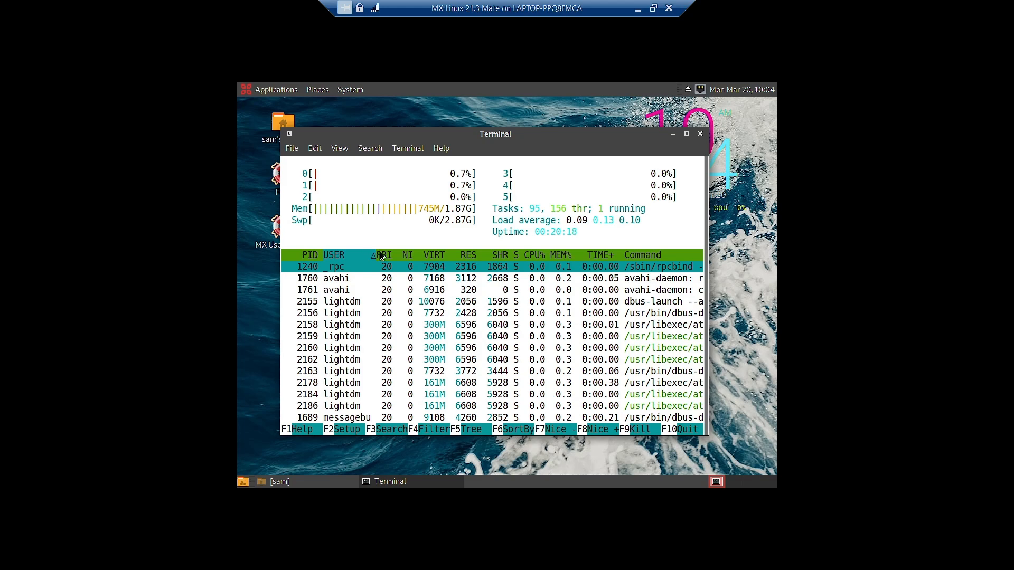
{"action": "left_click", "coordinate": [346, 257]}
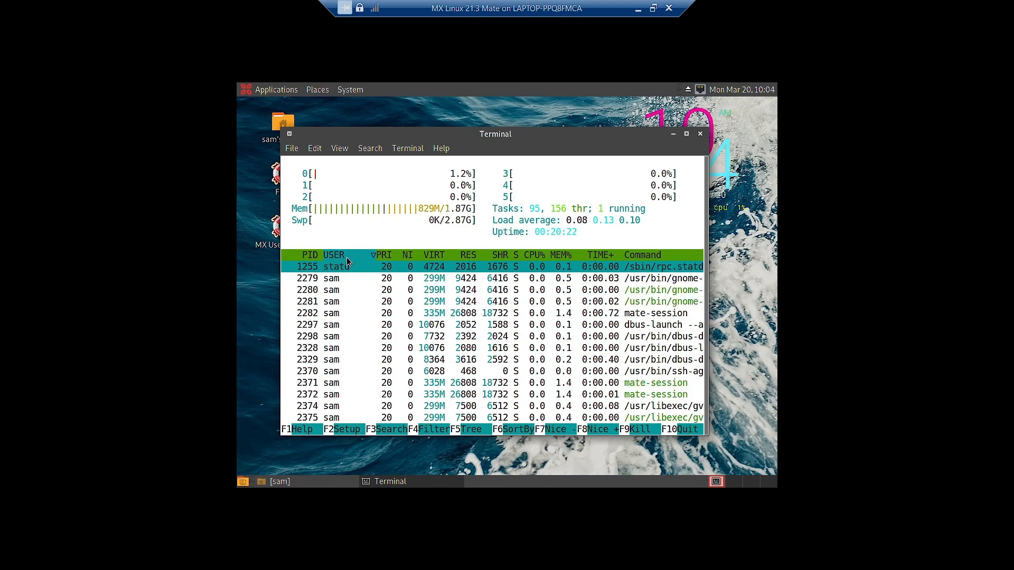
- Scroll through the htop process list and close the terminal
{"action": "scroll", "coordinate": [357, 302], "scroll_direction": "down", "scroll_amount": 10}
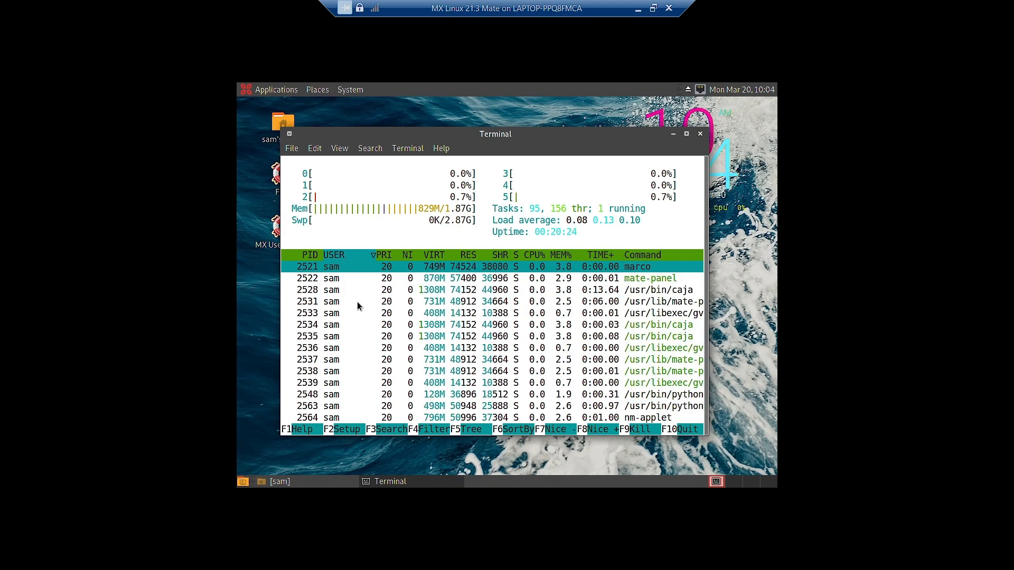
{"action": "scroll", "coordinate": [357, 302], "scroll_direction": "down", "scroll_amount": 5}
{"action": "scroll", "coordinate": [357, 302], "scroll_direction": "up", "scroll_amount": 7}
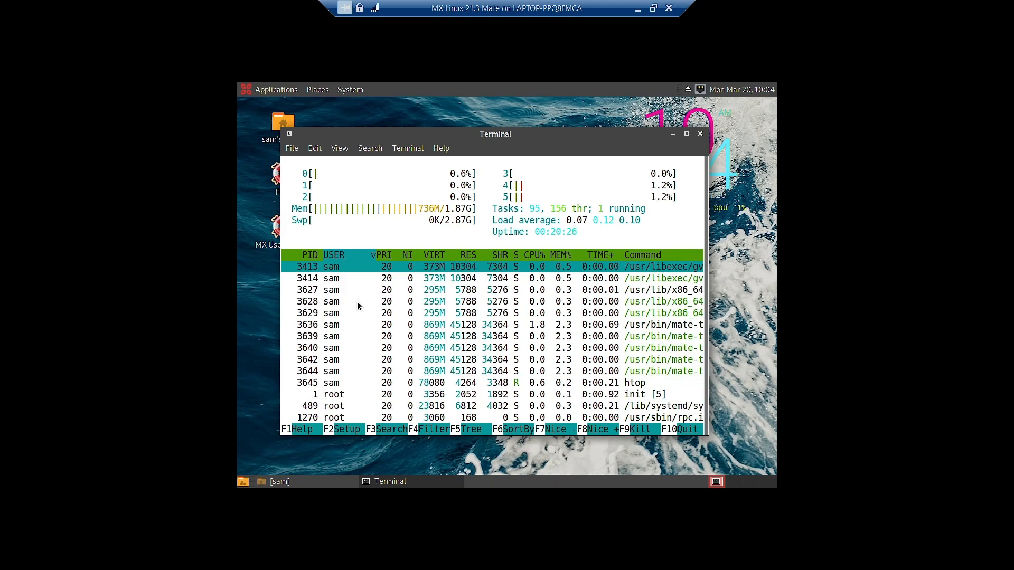
{"action": "scroll", "coordinate": [357, 302], "scroll_direction": "up", "scroll_amount": 10}
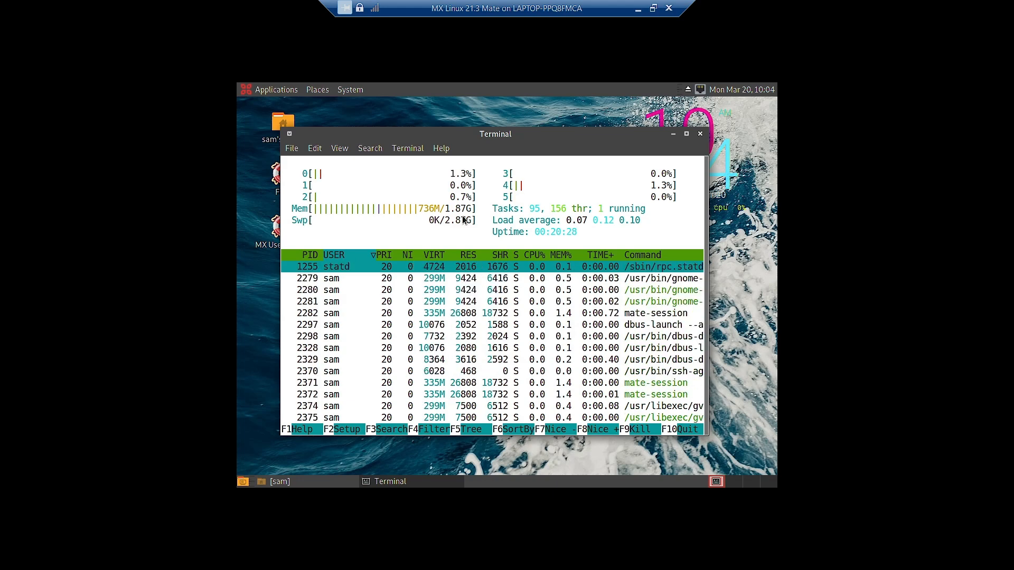
{"action": "left_click", "coordinate": [700, 133]}
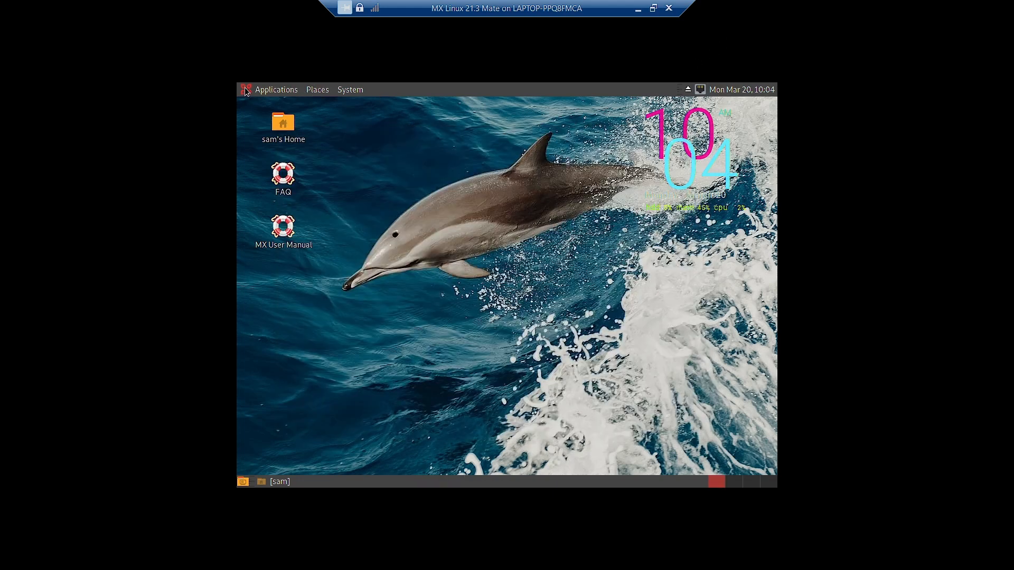
{"action": "left_click", "coordinate": [276, 90]}
{"action": "mouse_move", "coordinate": [265, 177]}
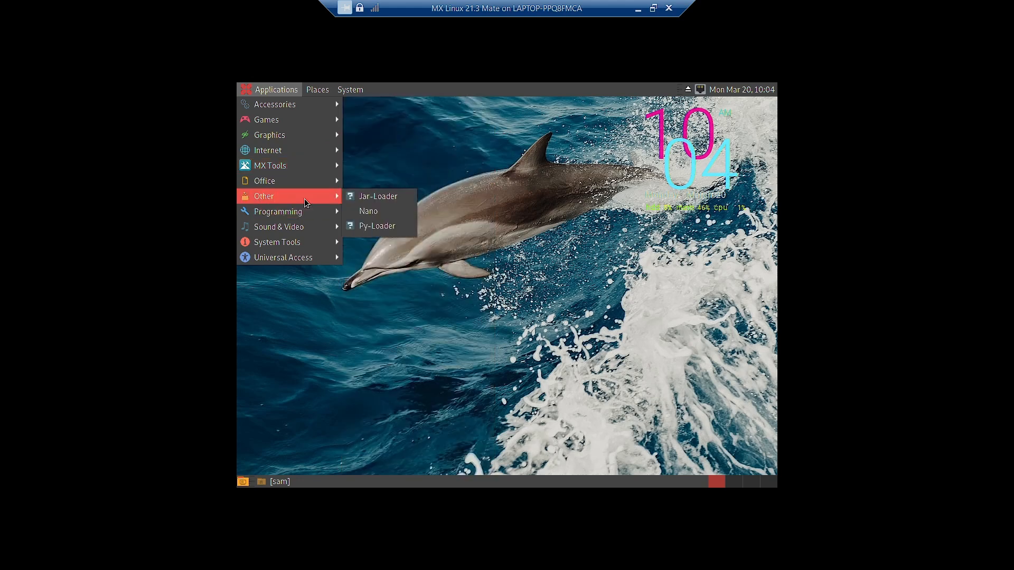
{"action": "left_click", "coordinate": [432, 342]}
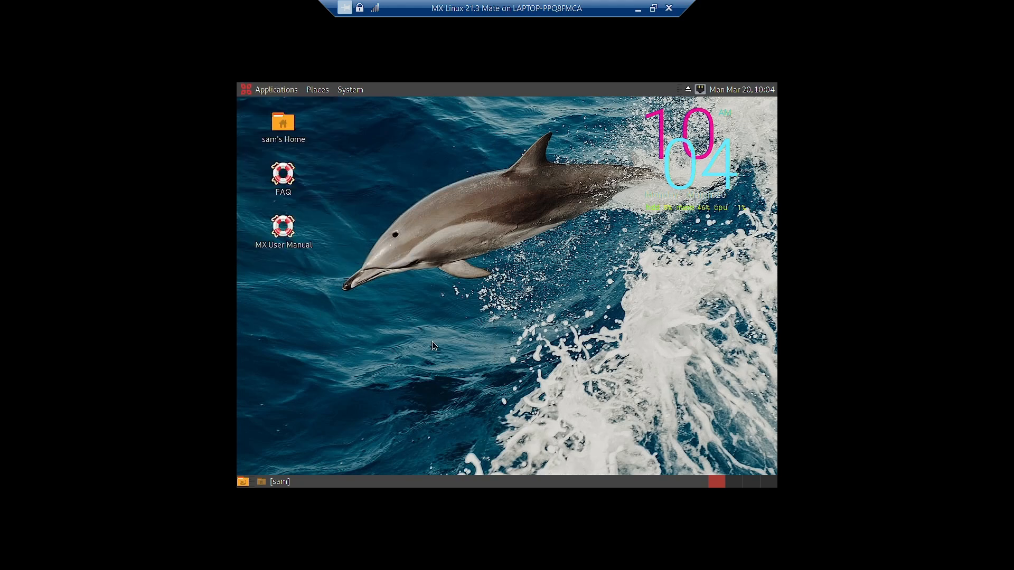